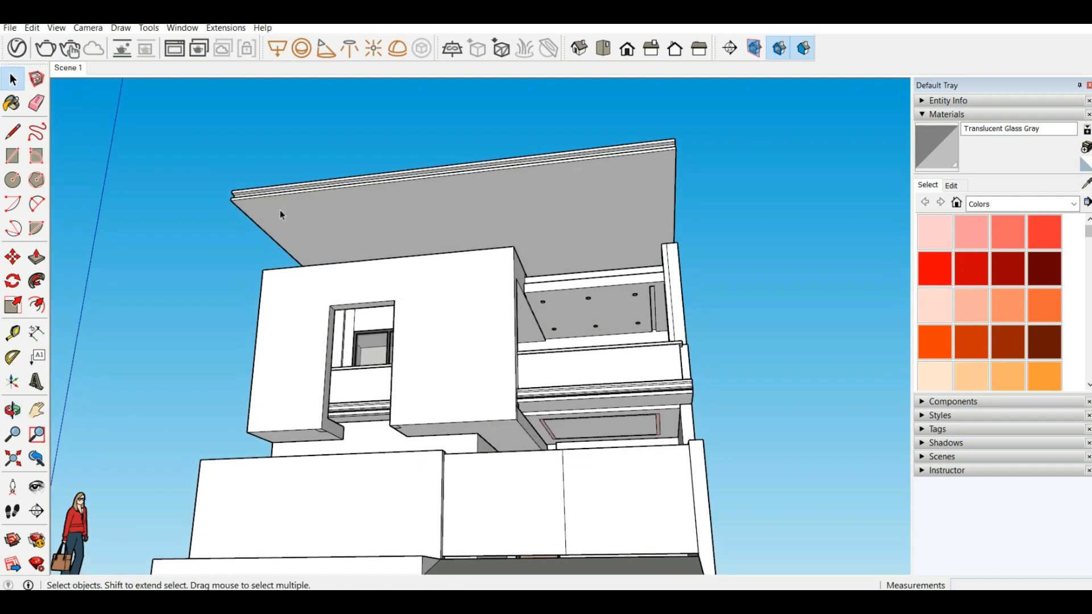
Show the Wood collection in the materials library, with the house's front and roof underside in view.
middle_drag(512, 293, 454, 327)
scroll(446, 319, down, 5)
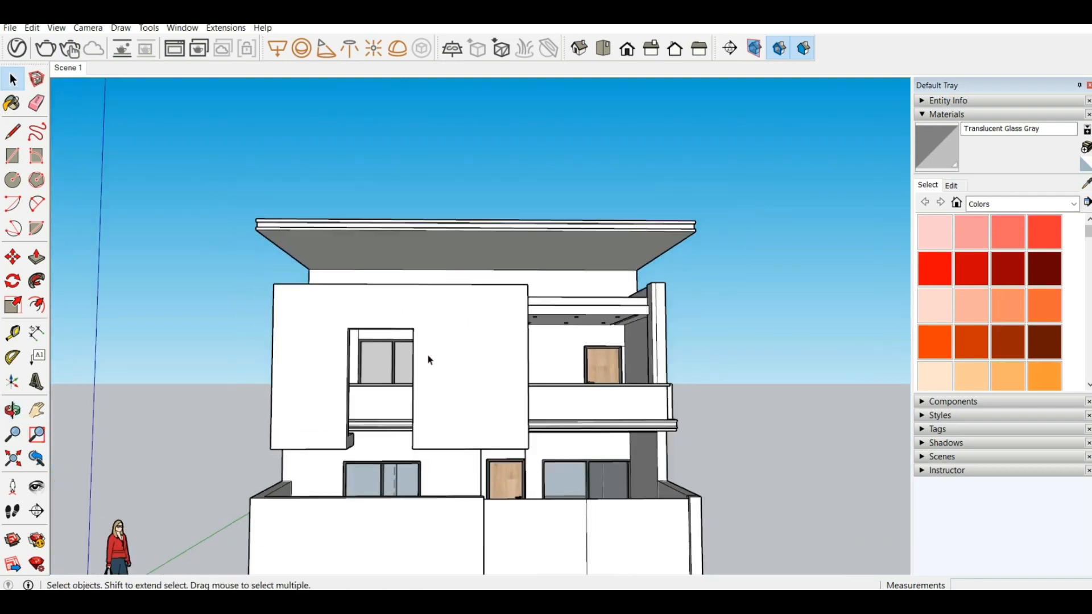
scroll(415, 254, up, 6)
middle_drag(395, 226, 851, 245)
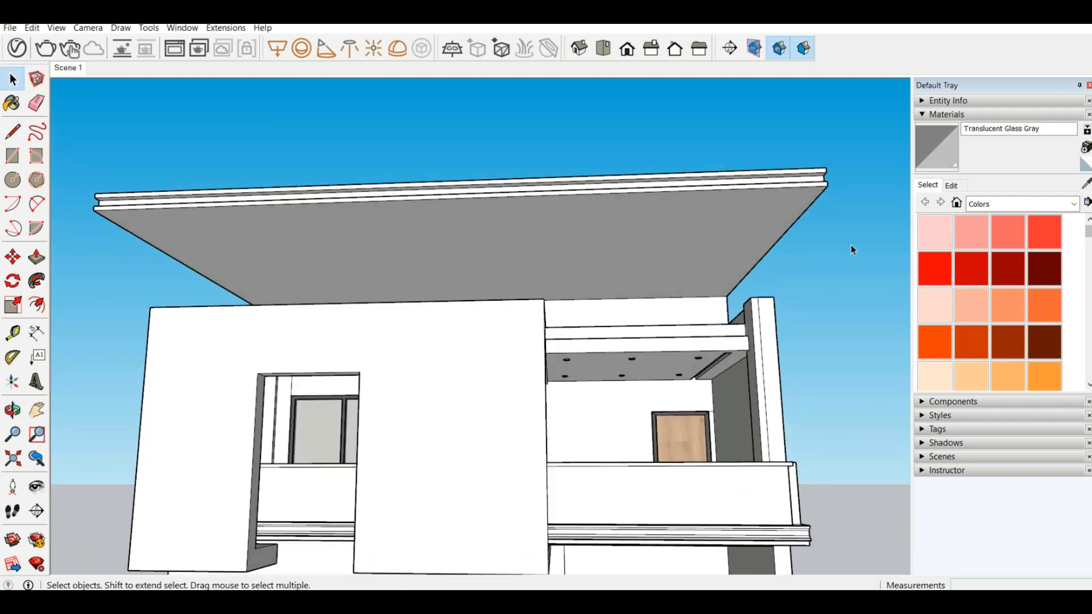
click(952, 186)
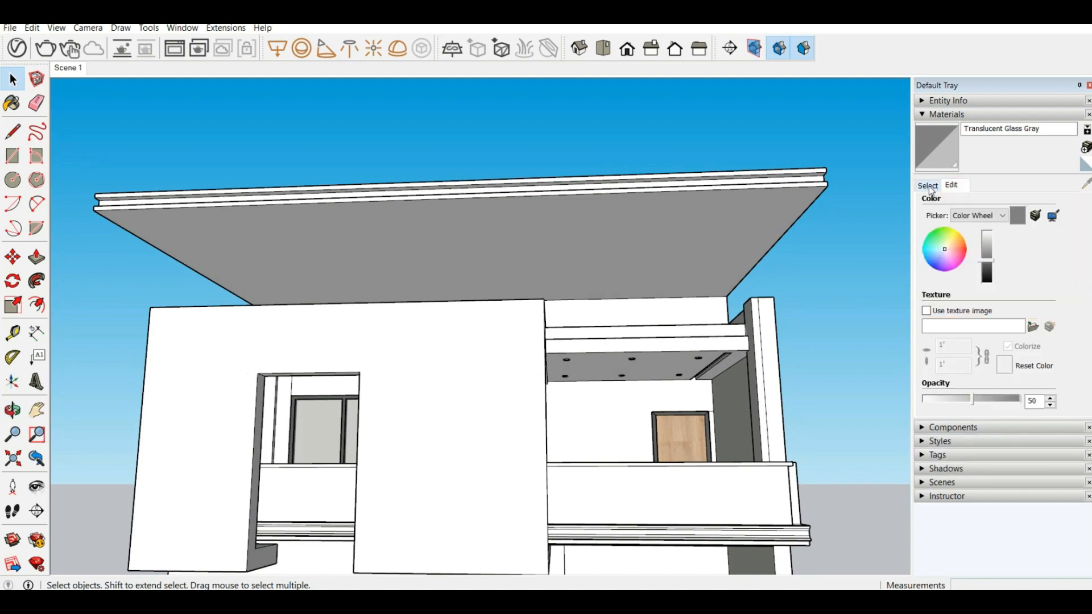
click(929, 186)
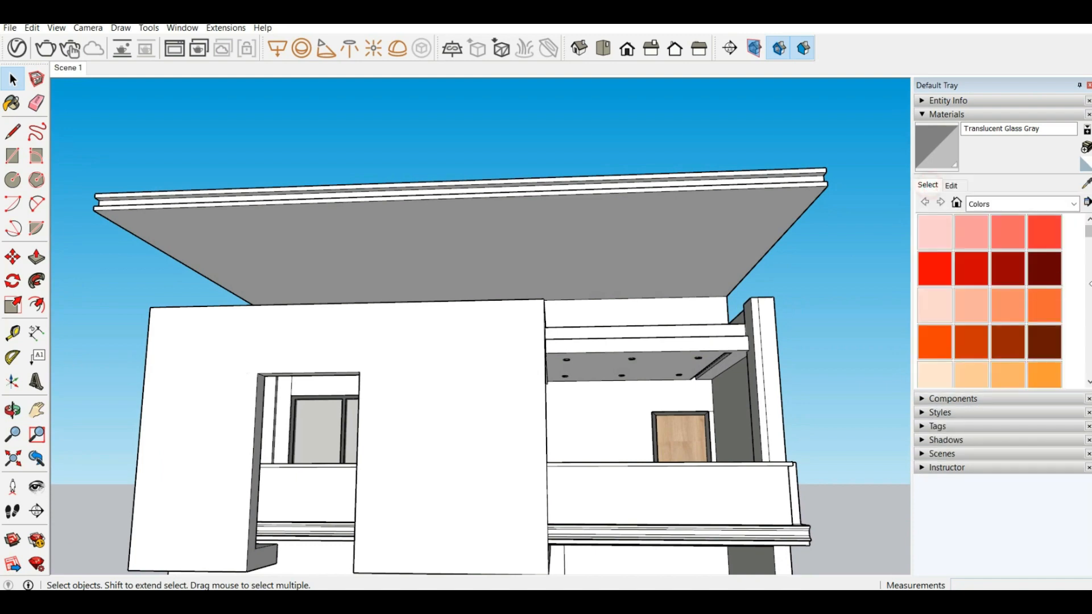
click(957, 204)
click(997, 204)
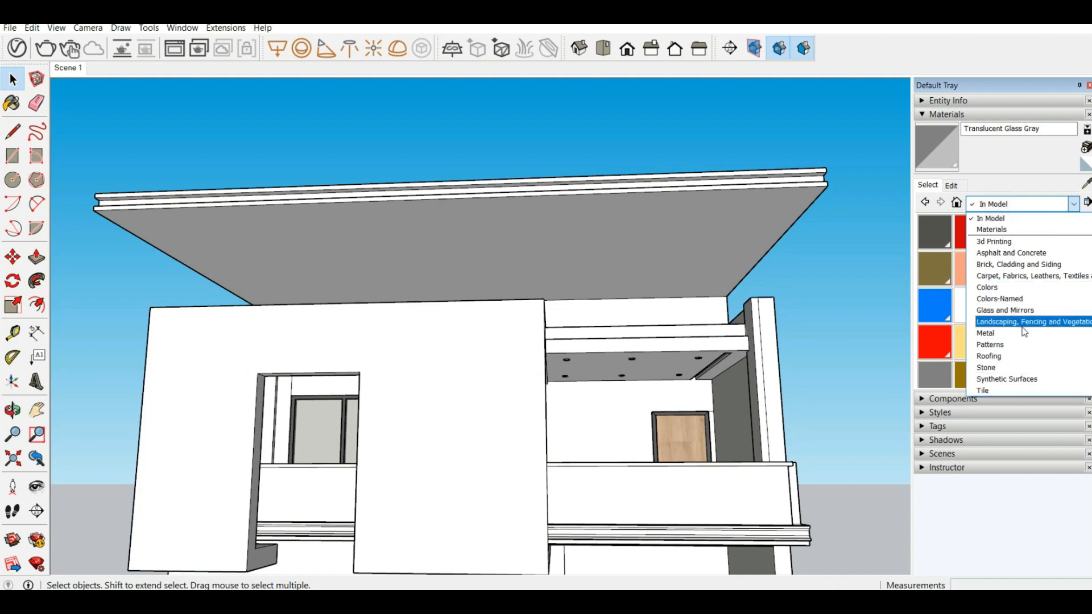
scroll(1037, 364, down, 1)
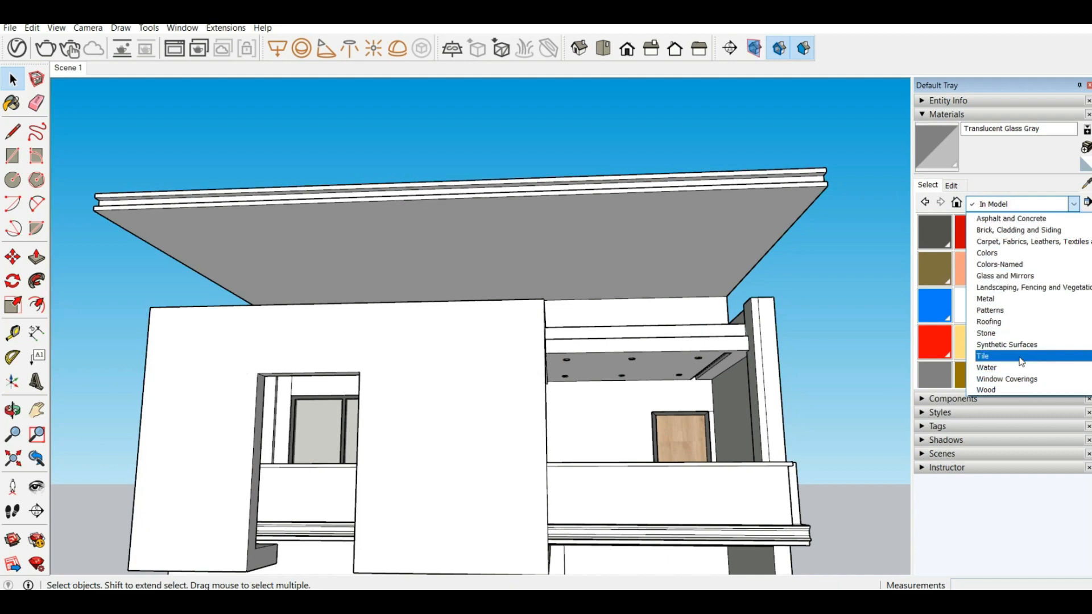
click(989, 390)
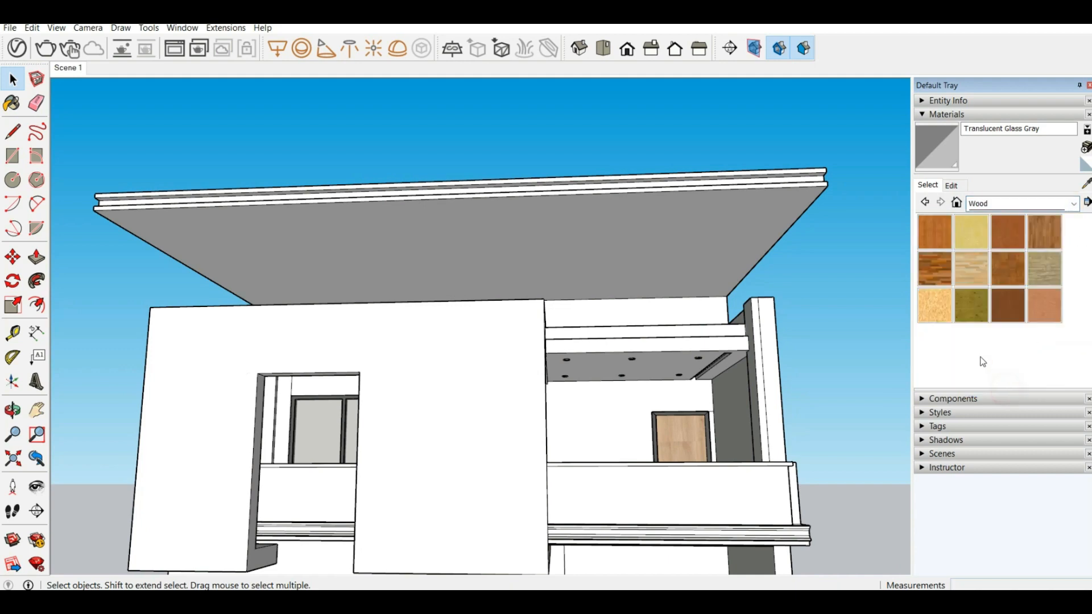
Try painting the upper storey and roof with Wood Floor, and undo it.
click(1045, 229)
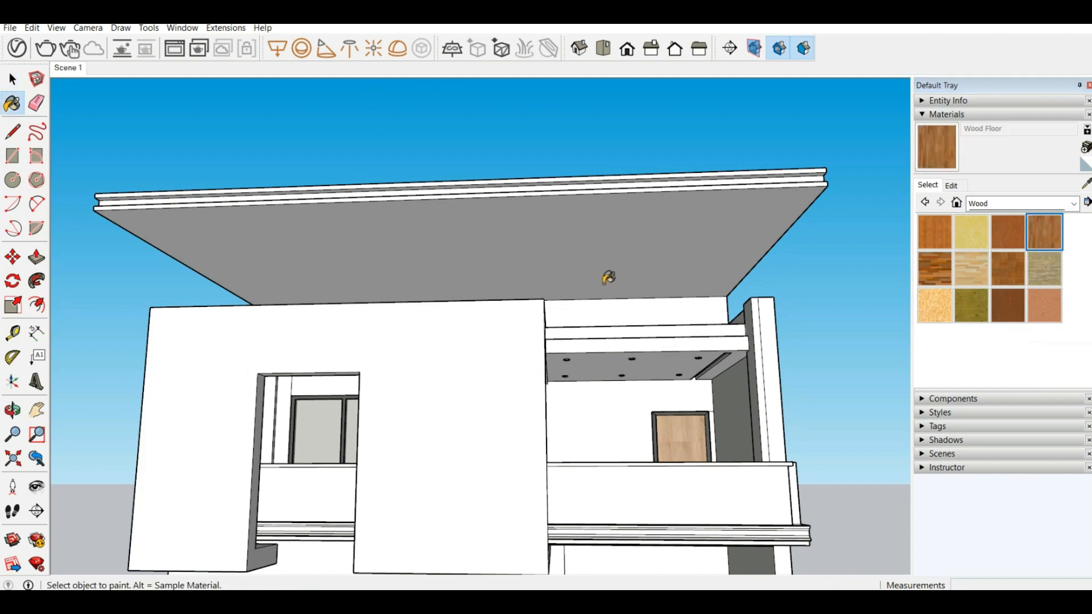
click(481, 227)
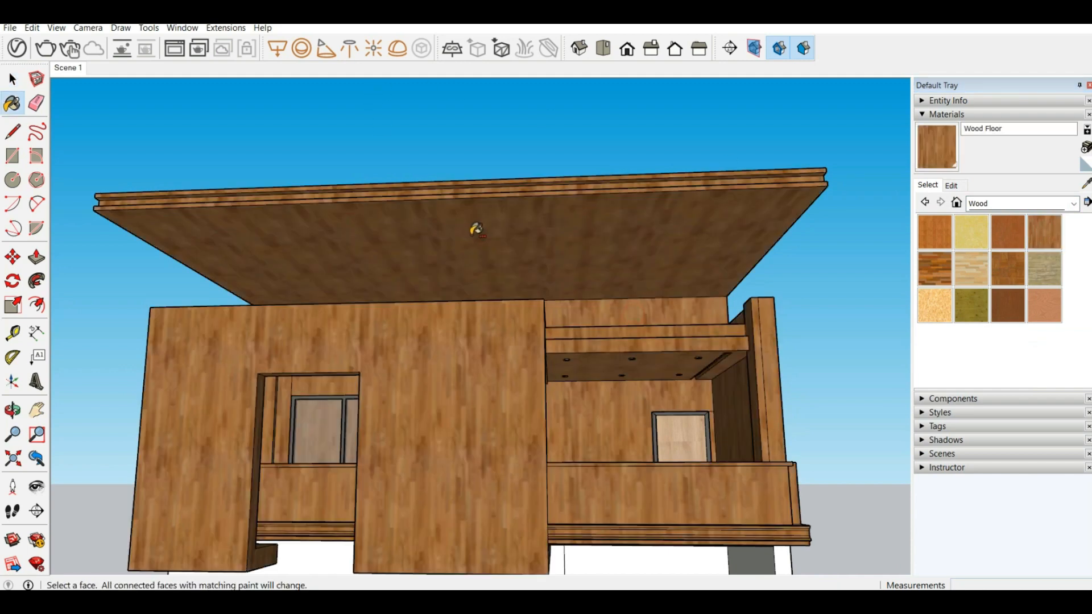
key(ctrl+z)
Open the upper-storey group for editing so its individual faces can be painted.
click(12, 79)
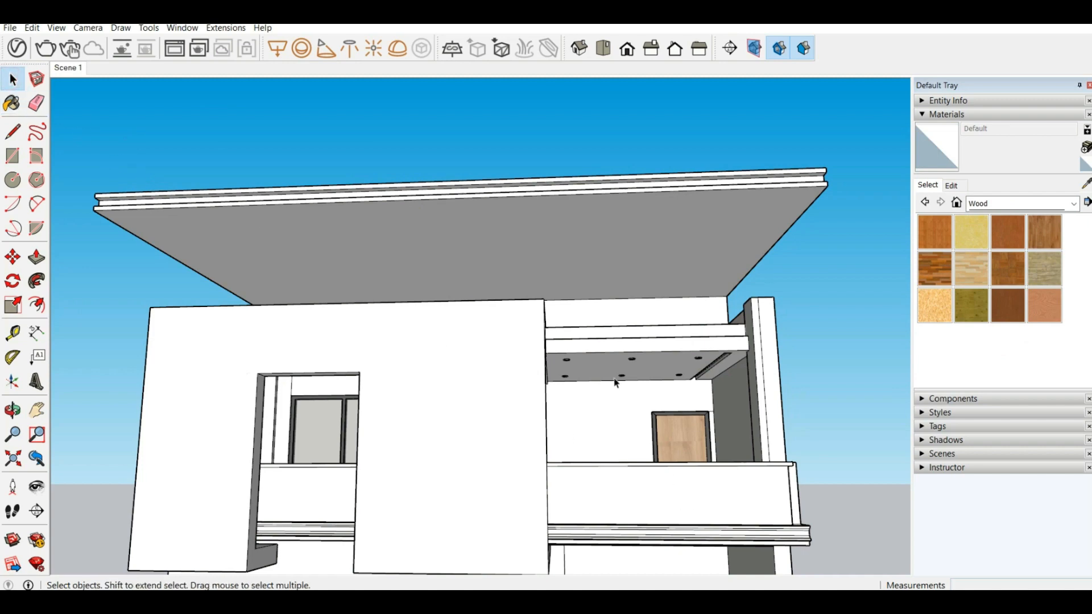
click(620, 317)
middle_drag(605, 312, 569, 311)
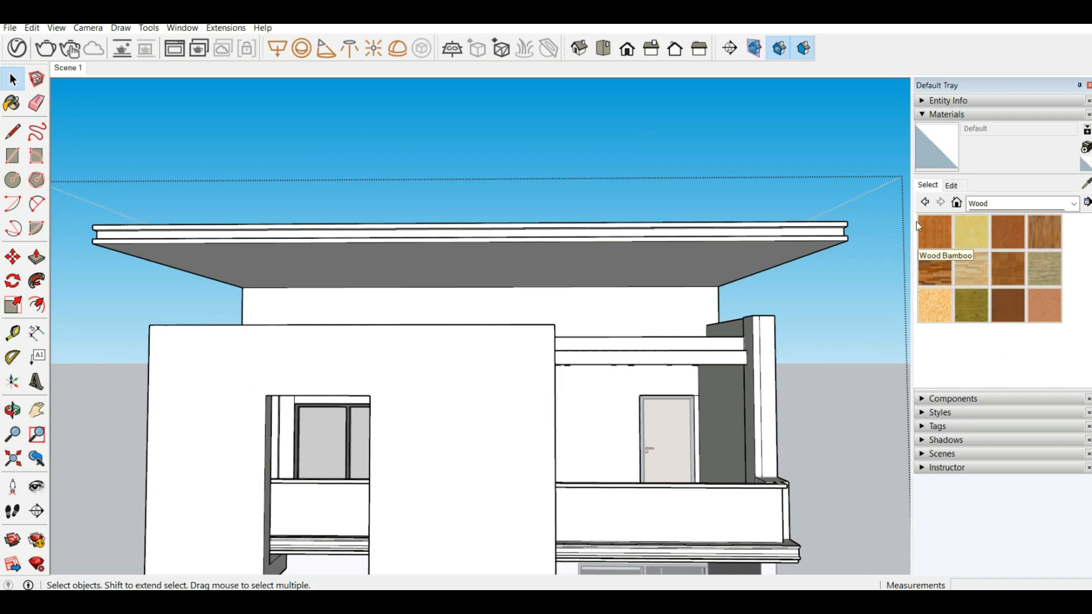
Try Wood Plywood Knots and Wood Veneer 01 on the wall beneath the roof overhang, undoing each paint.
click(972, 305)
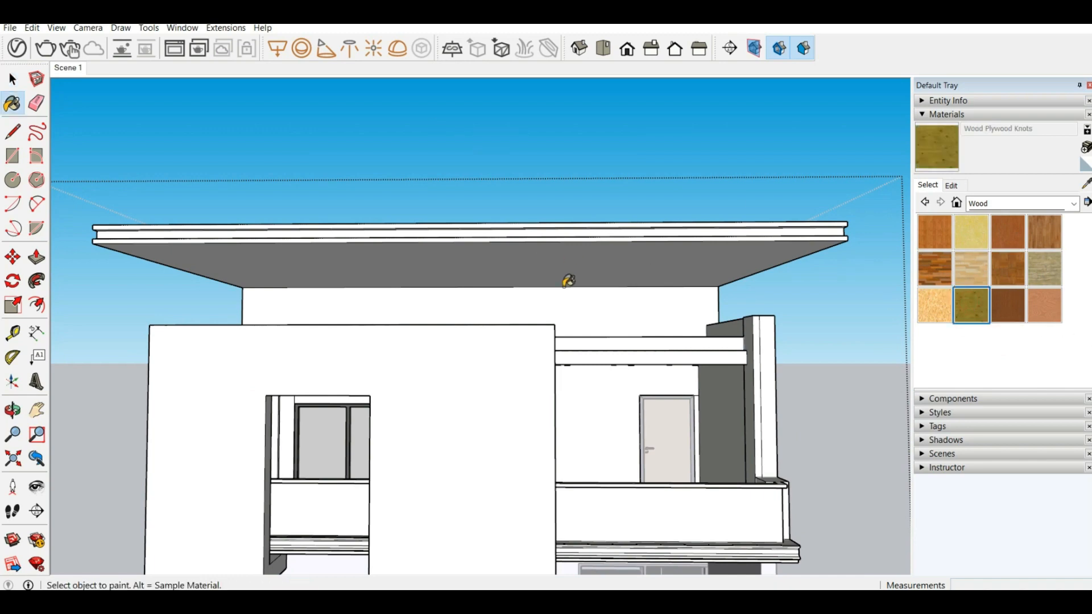
click(586, 296)
key(ctrl+z)
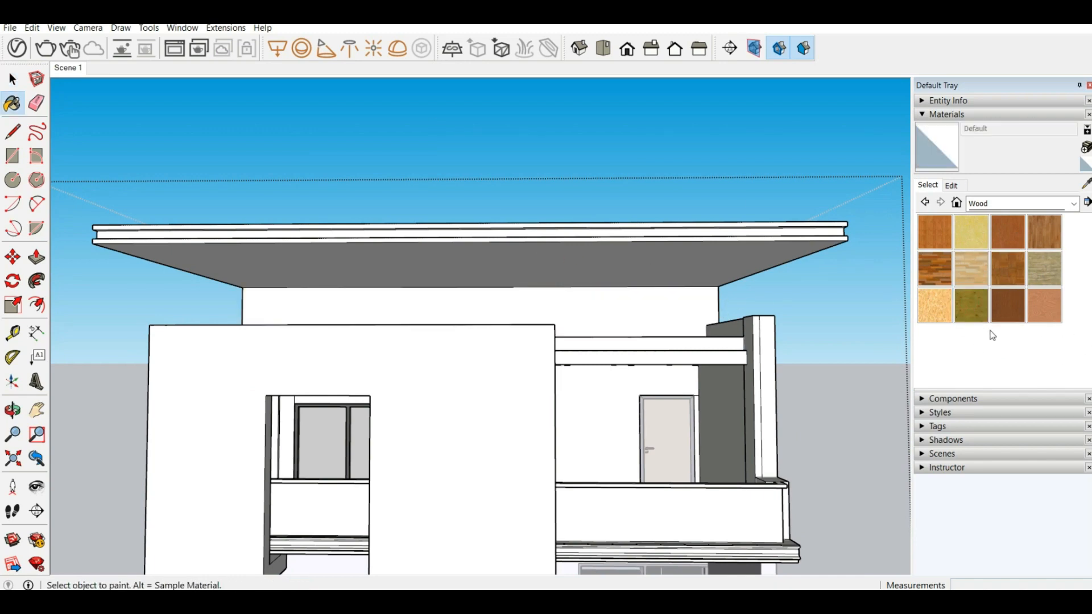
click(1016, 318)
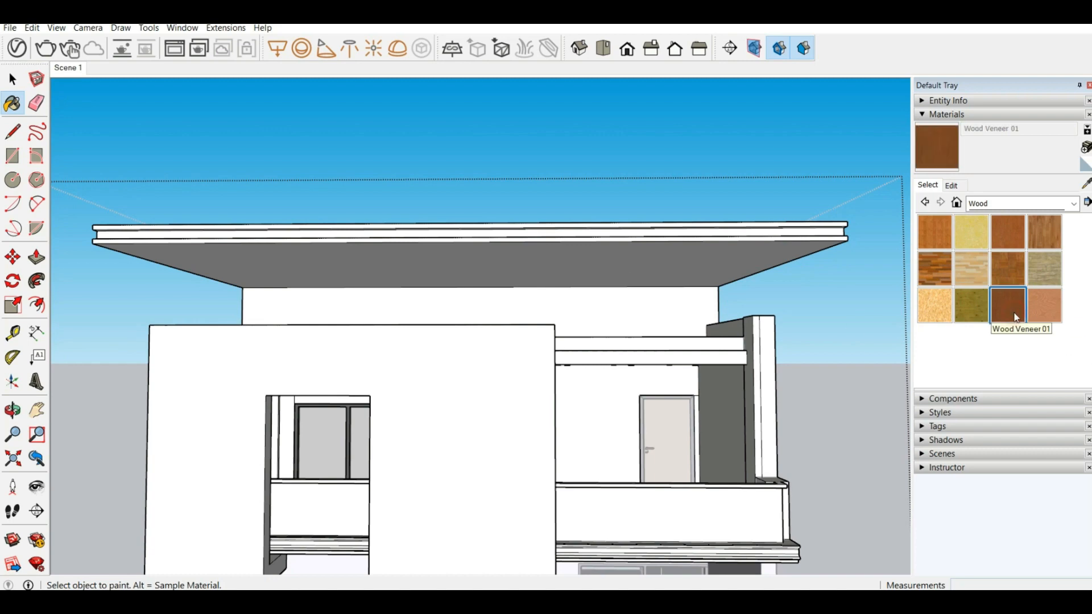
click(630, 295)
key(ctrl+z)
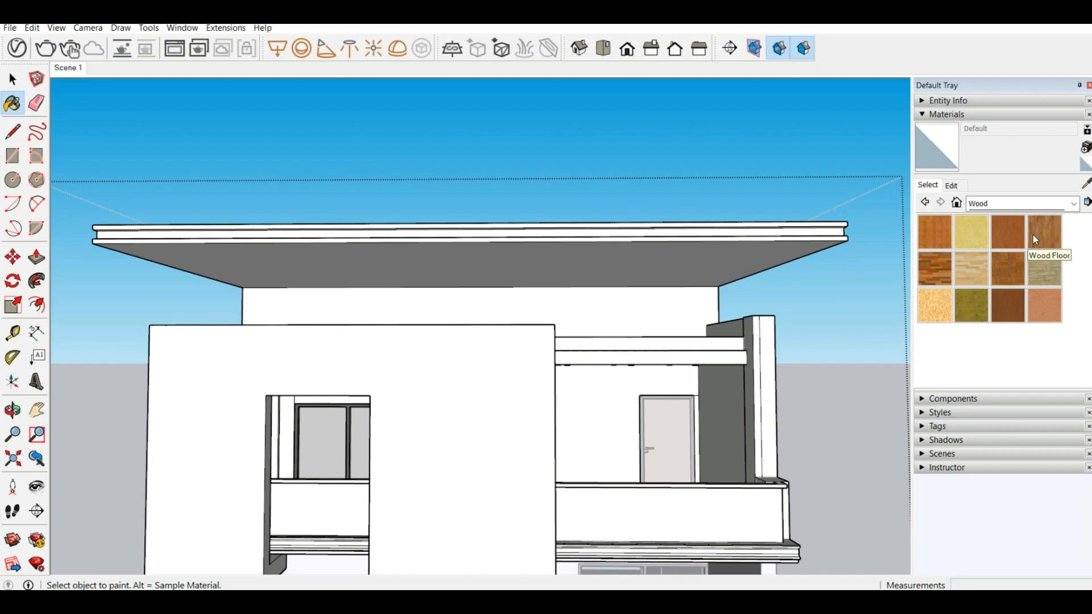
Try Wood Lumber ButtJoined on the wall beneath the roof overhang, and undo the paint.
click(1046, 270)
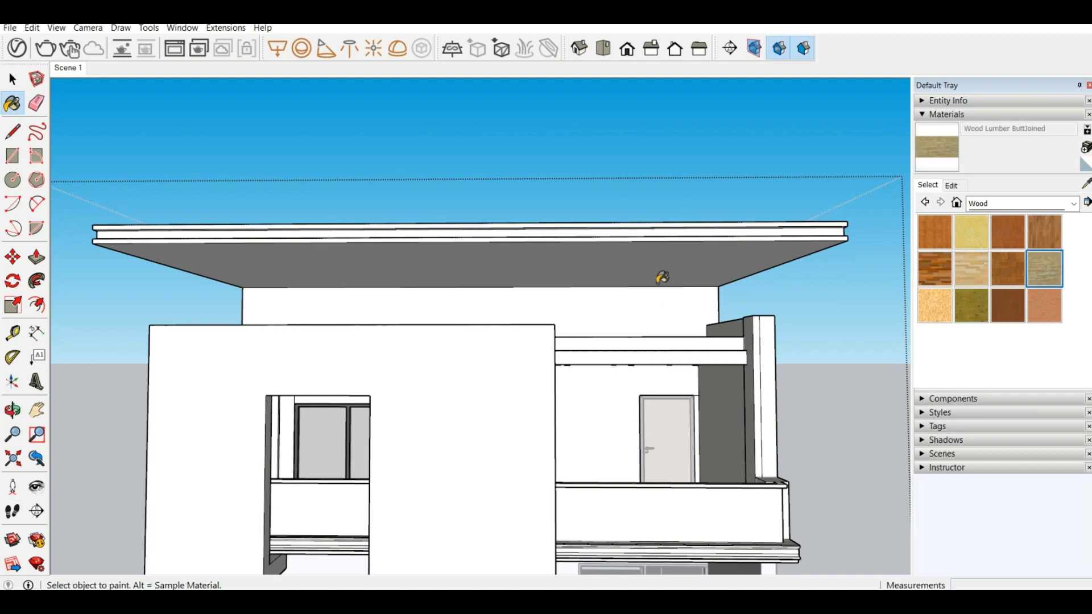
click(653, 301)
scroll(609, 282, up, 3)
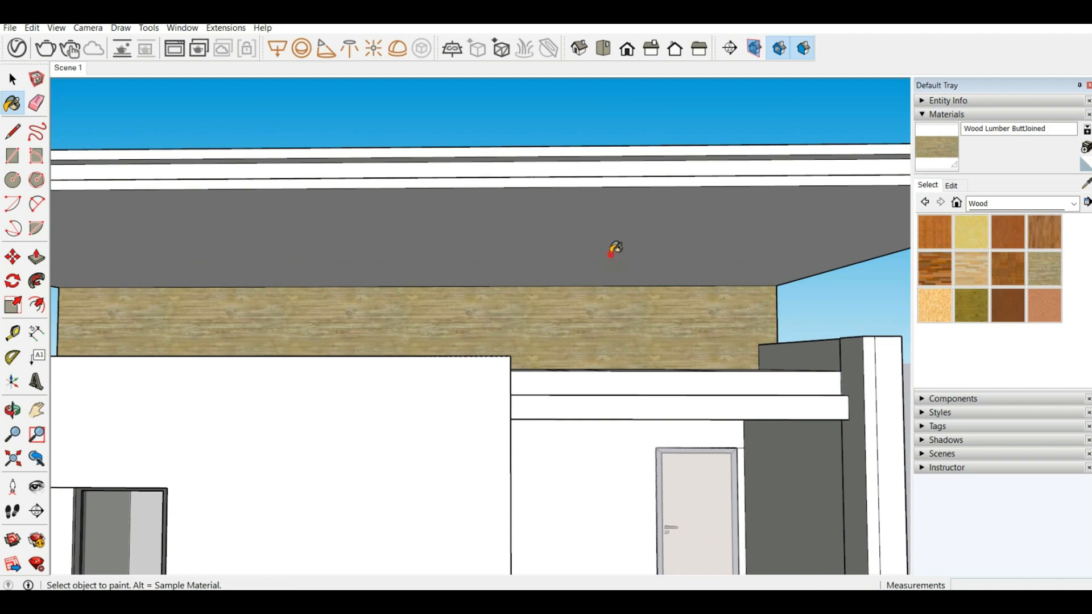
click(613, 249)
scroll(586, 285, up, 3)
key(ctrl+z)
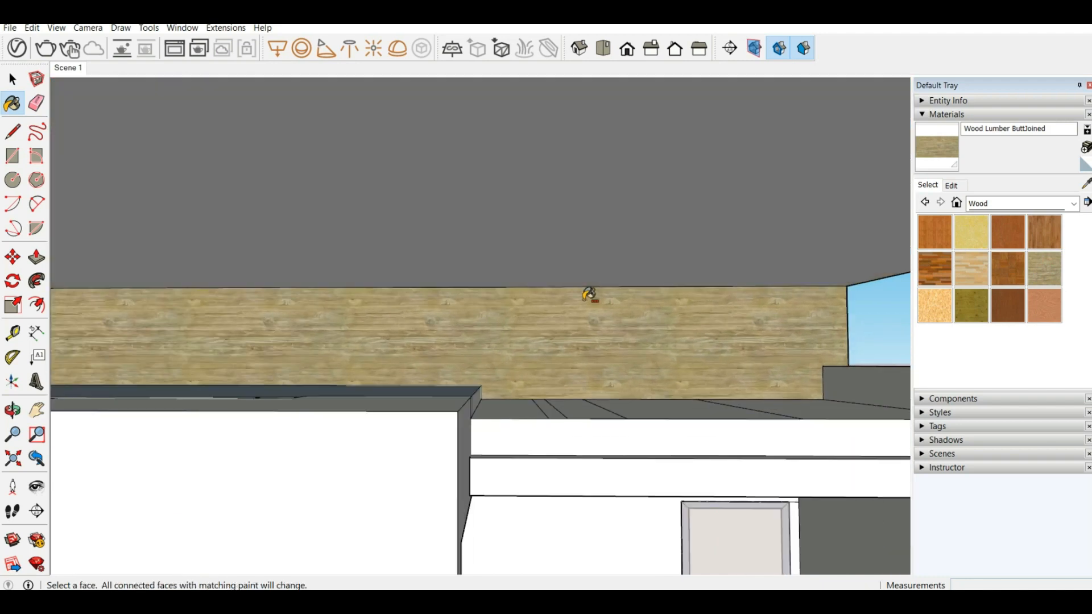
key(ctrl+z)
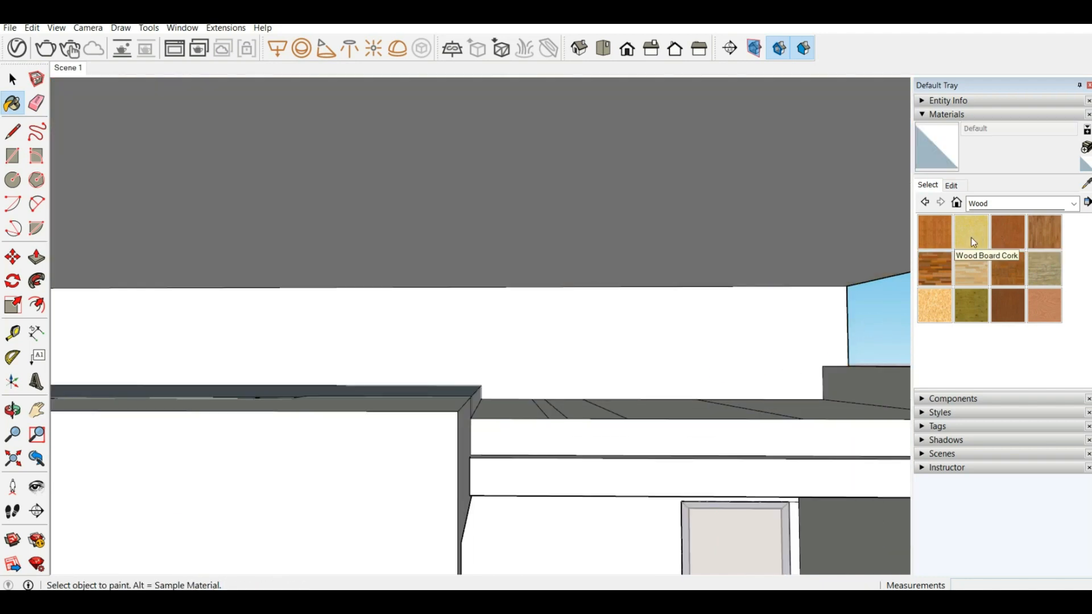
Try Wood Cherry Original on the wall beneath the roof overhang, and undo the paint.
click(988, 241)
click(1008, 231)
click(503, 312)
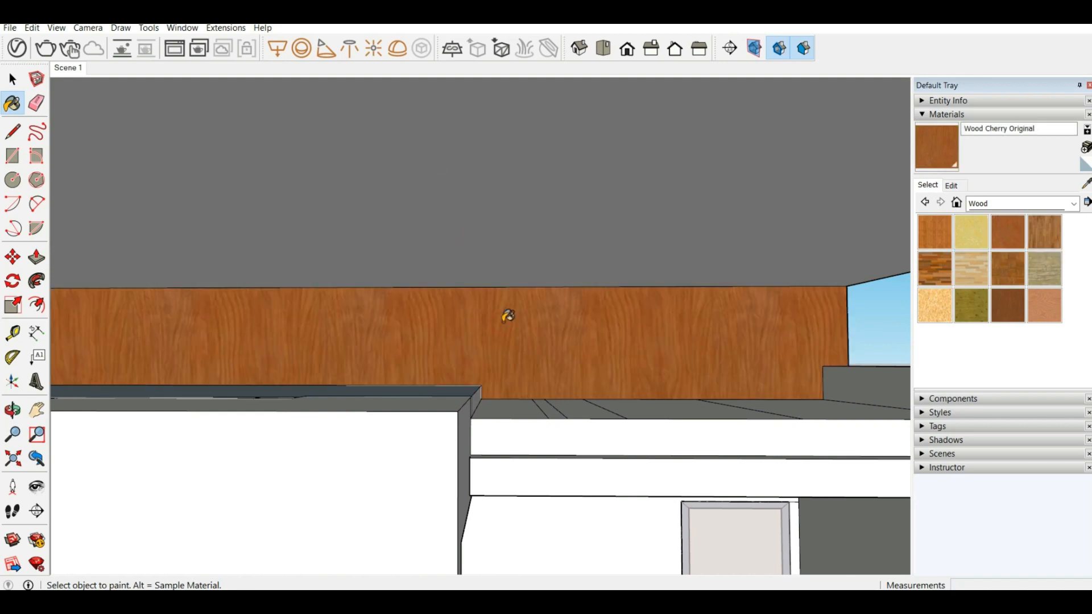
scroll(552, 297, down, 3)
key(ctrl+z)
scroll(555, 299, down, 5)
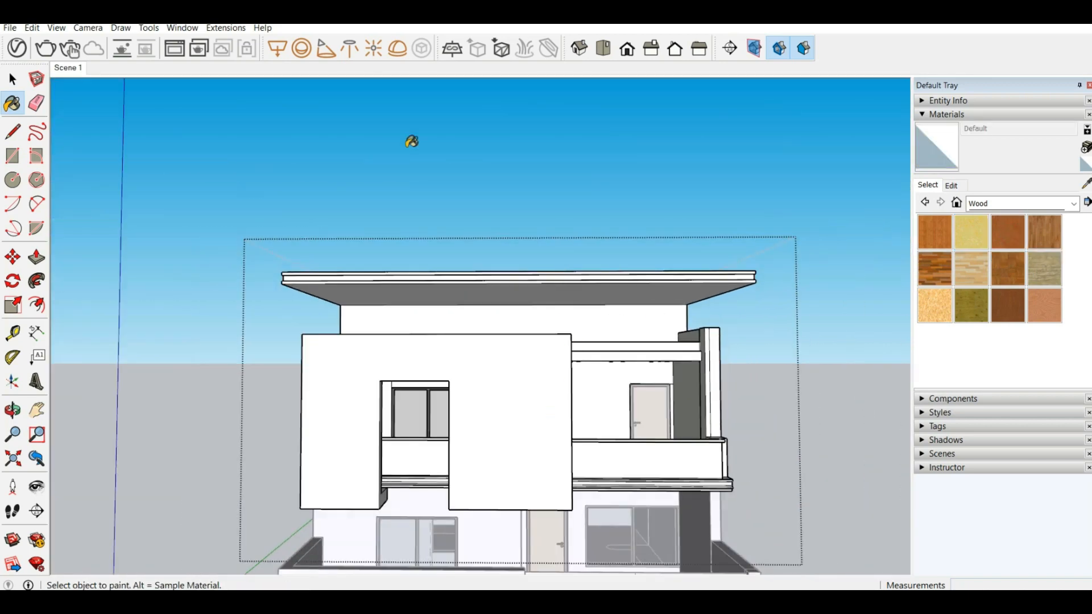
Open the V-Ray Asset Editor, list only the scene's materials and expand the material library.
click(23, 52)
scroll(617, 328, down, 1)
scroll(614, 326, down, 2)
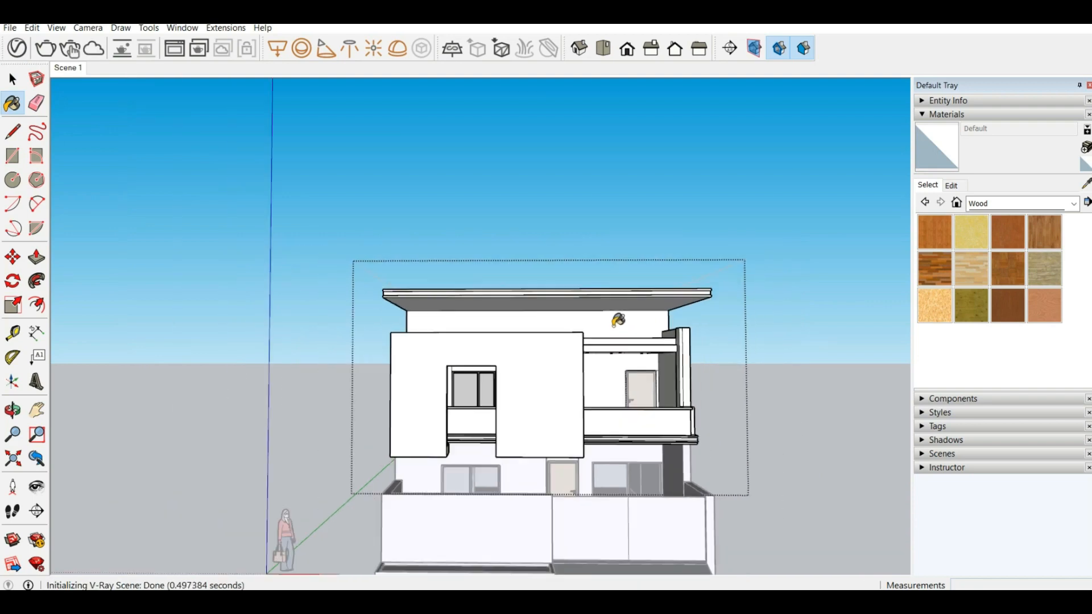
scroll(672, 427, up, 2)
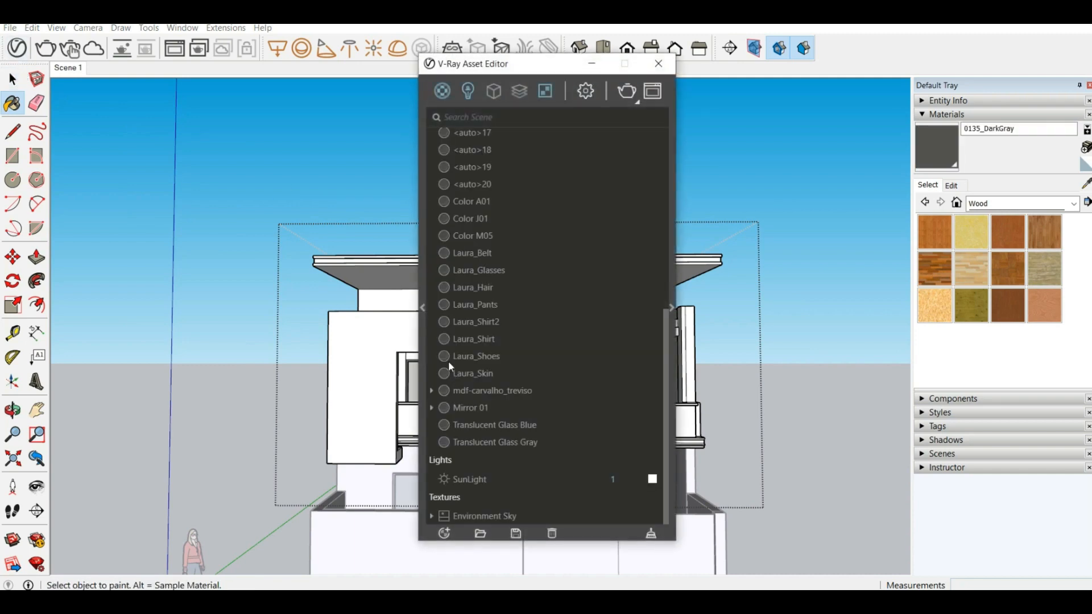
click(443, 91)
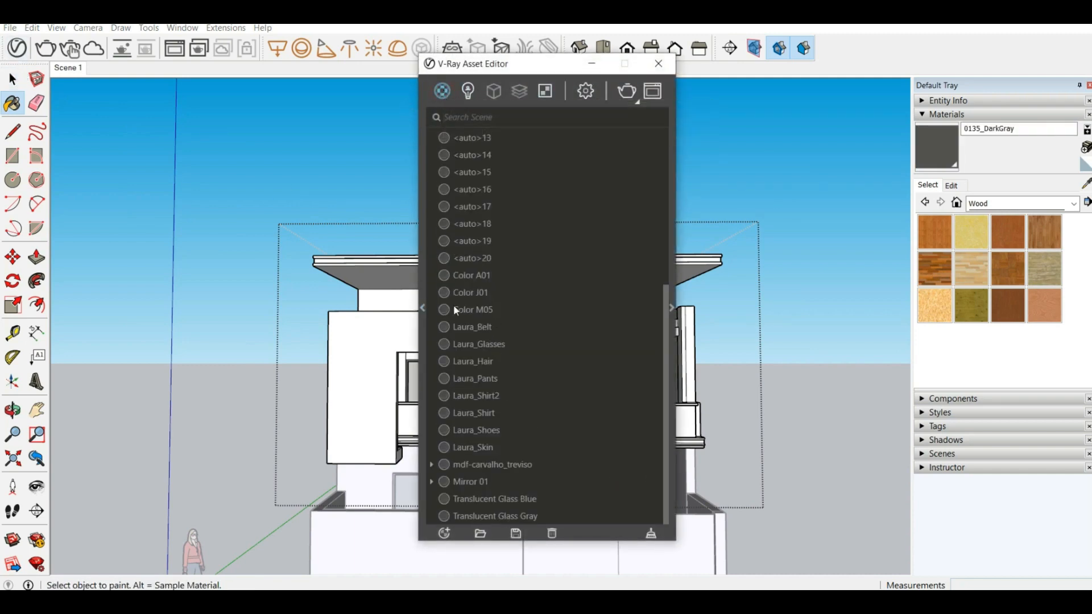
click(423, 308)
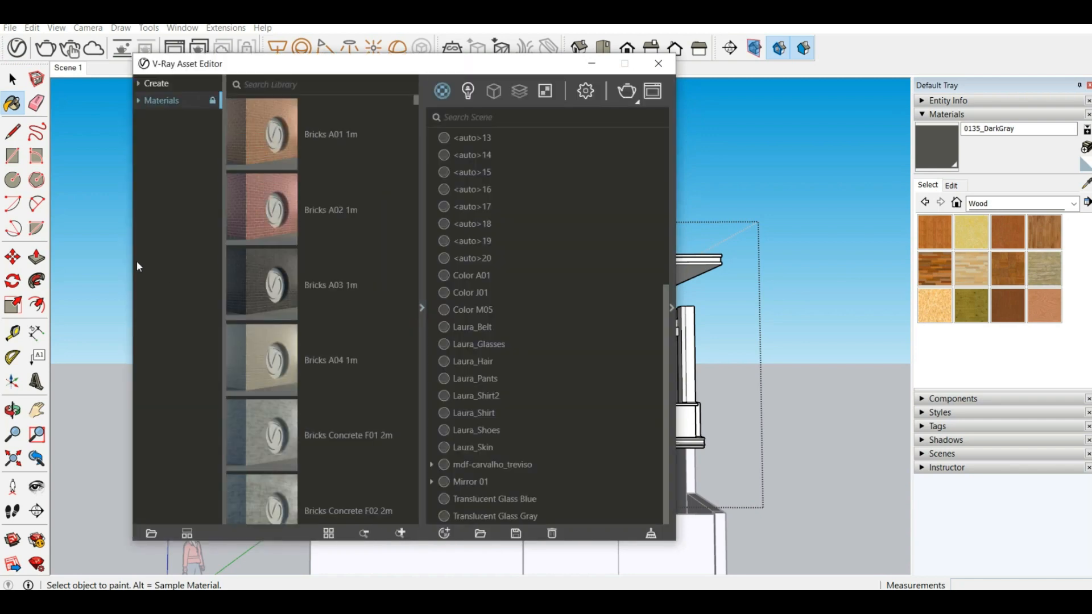
Browse the V-Ray material library past the brick and car paint entries for wood materials.
scroll(341, 301, down, 15)
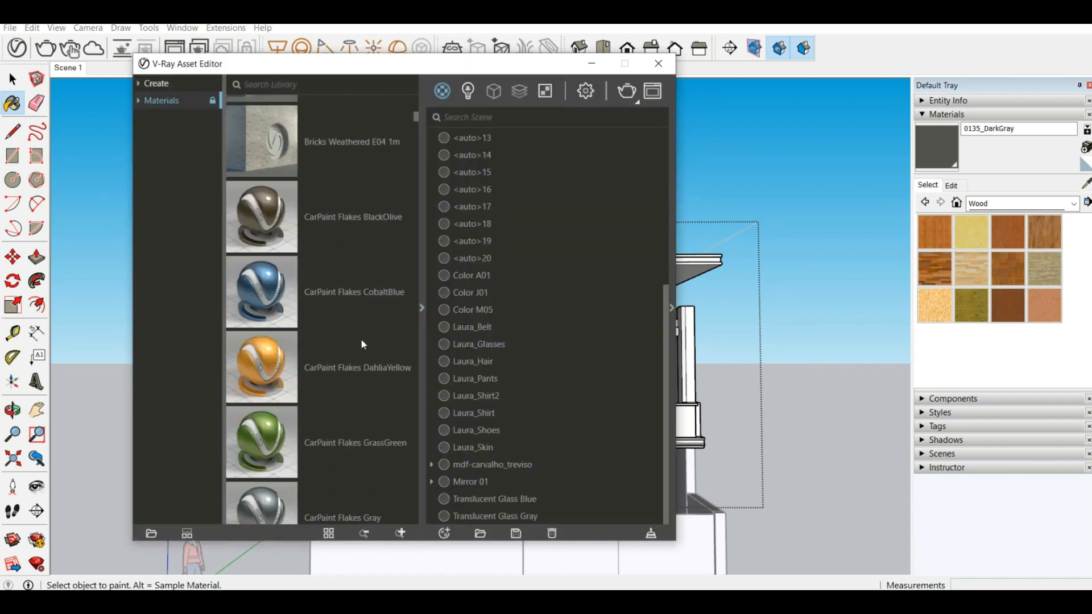
scroll(364, 341, down, 10)
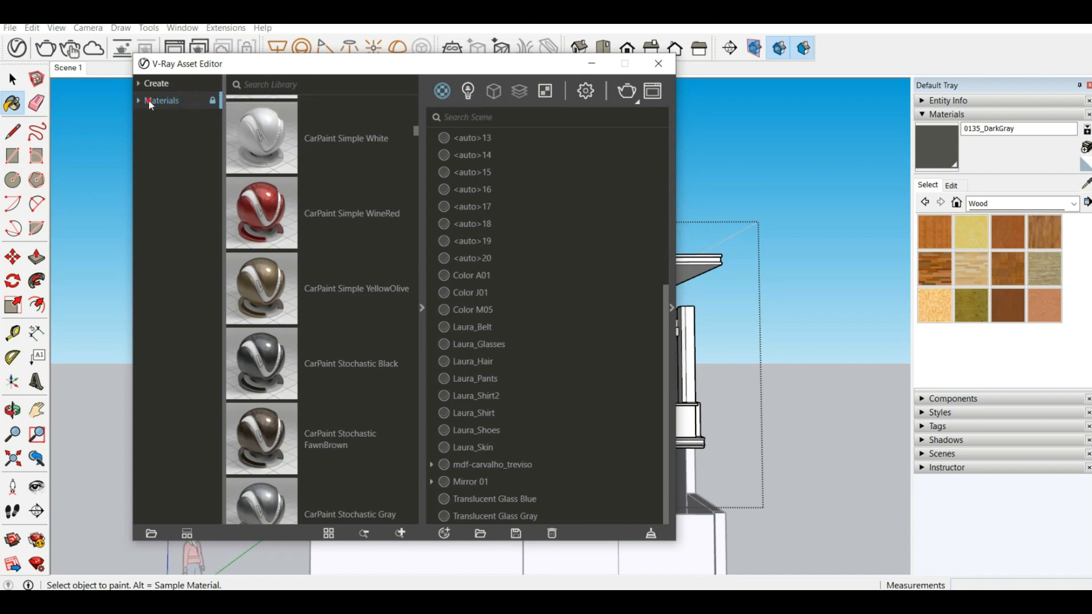
click(193, 83)
click(191, 101)
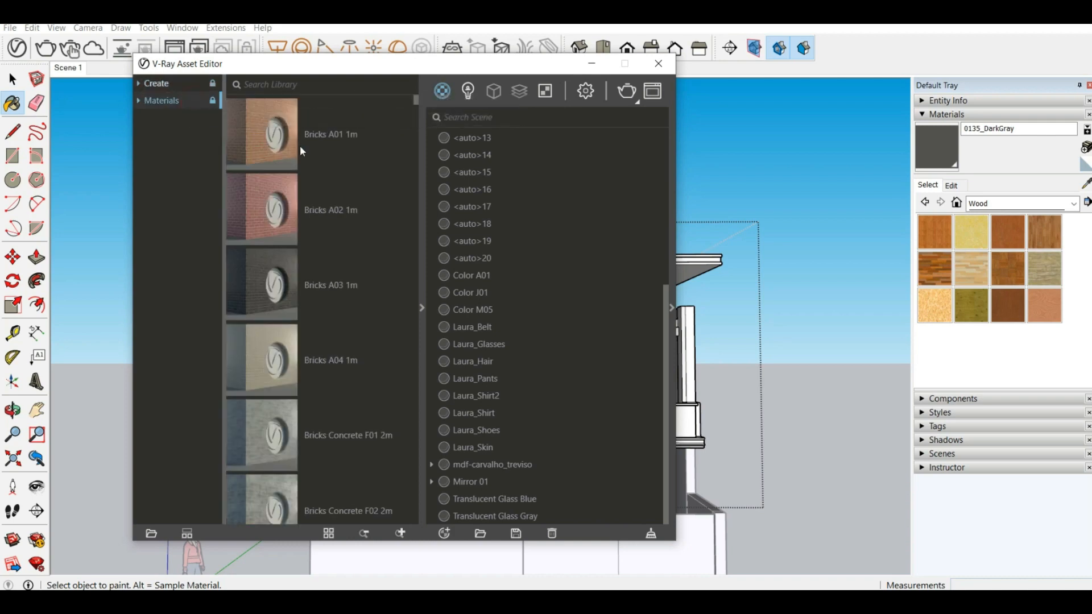
scroll(385, 178, down, 15)
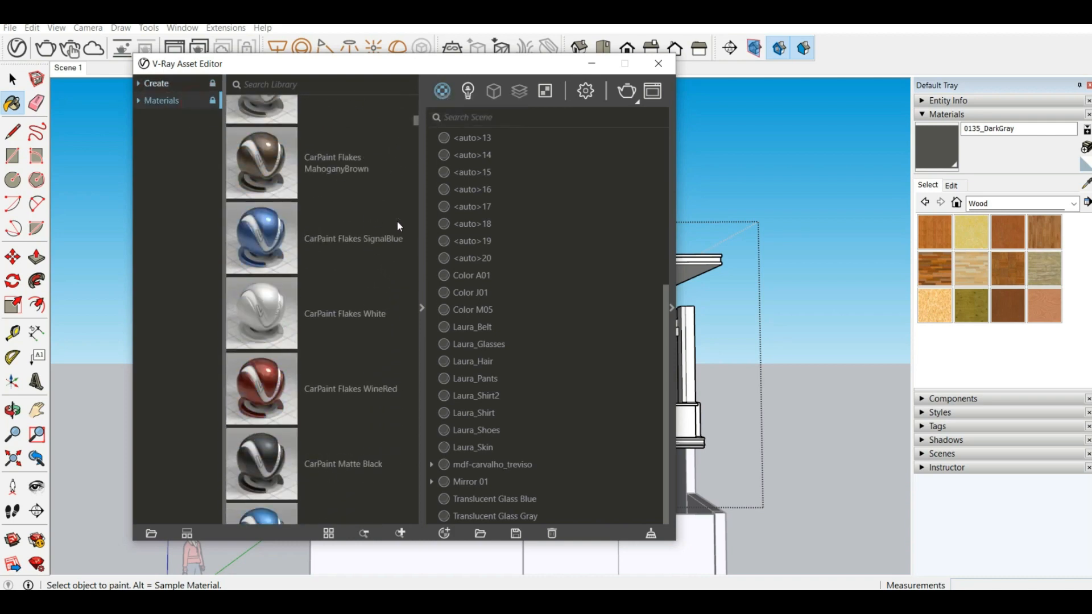
scroll(398, 226, down, 10)
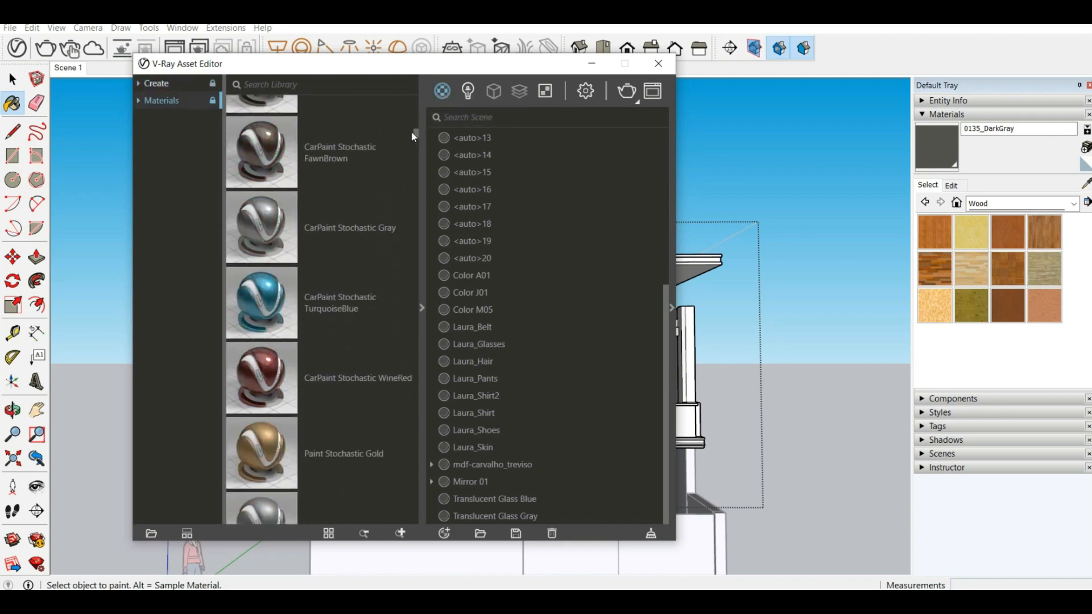
drag(412, 135, 415, 469)
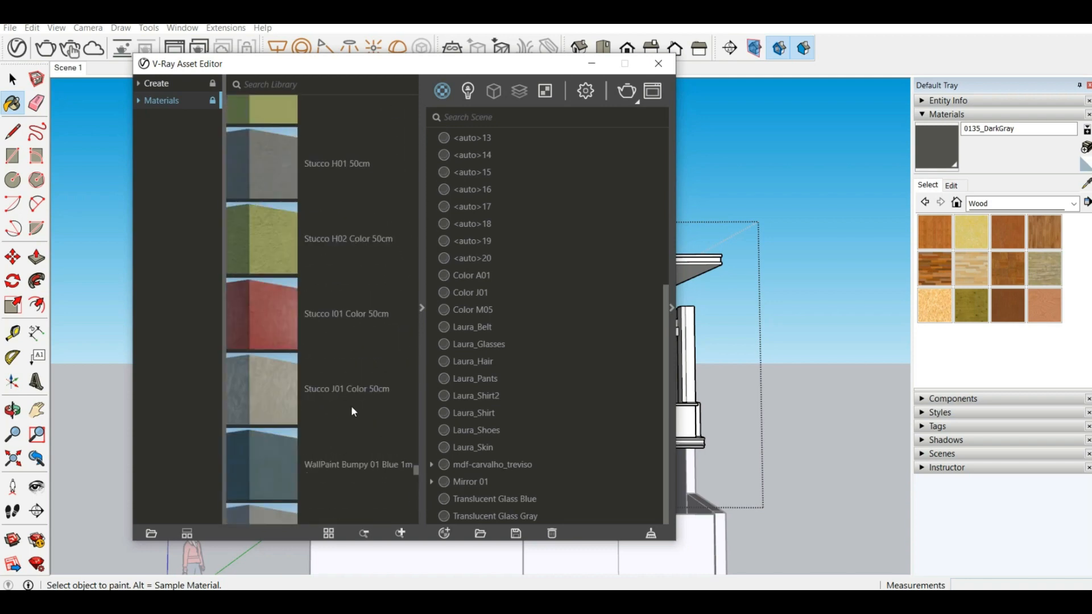
Examine the Flooring Laminate and Flooring Parquet materials in the V-Ray library for a wood suited to the upper wall.
scroll(332, 377, down, 15)
scroll(332, 369, up, 1)
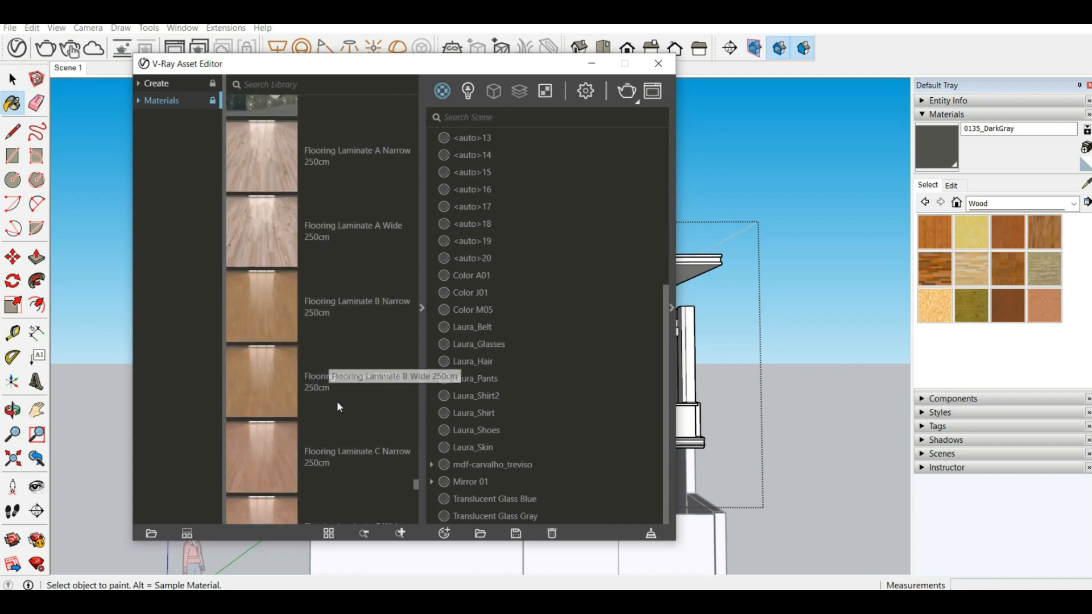
scroll(305, 350, down, 3)
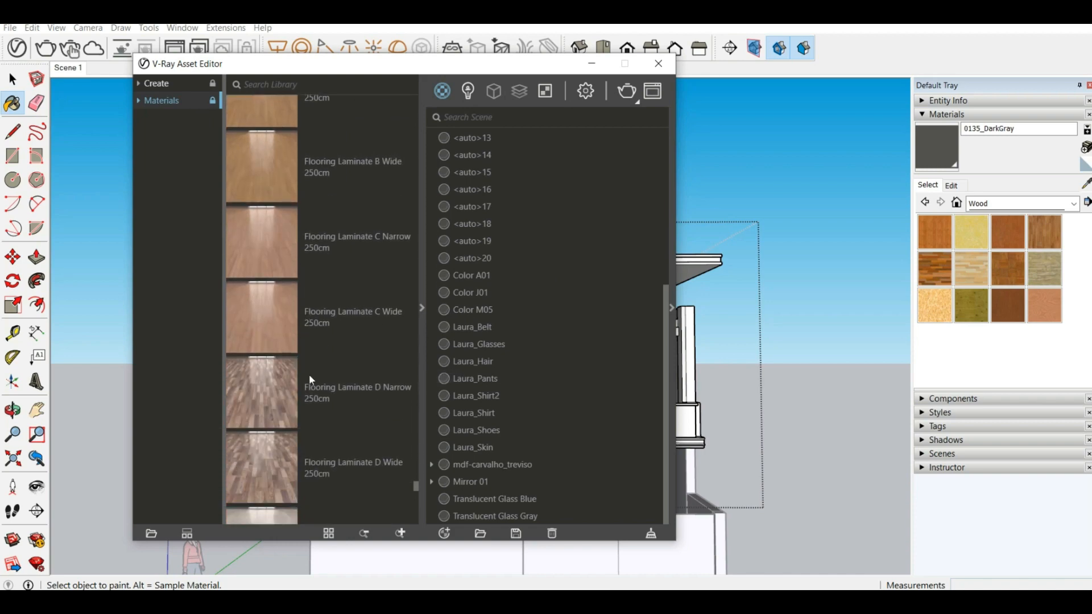
scroll(317, 437, down, 5)
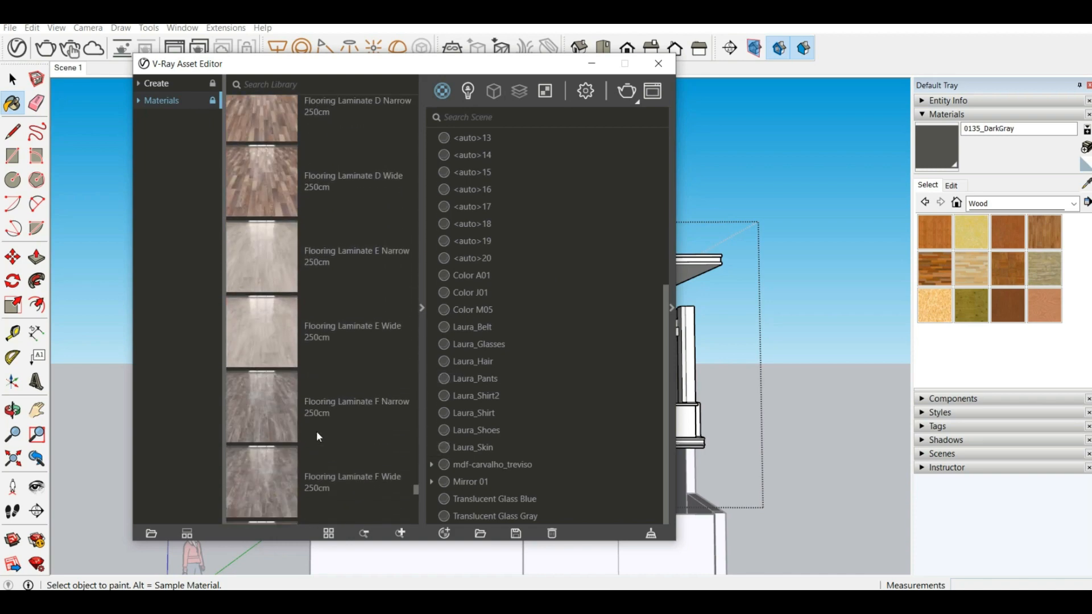
scroll(318, 436, down, 2)
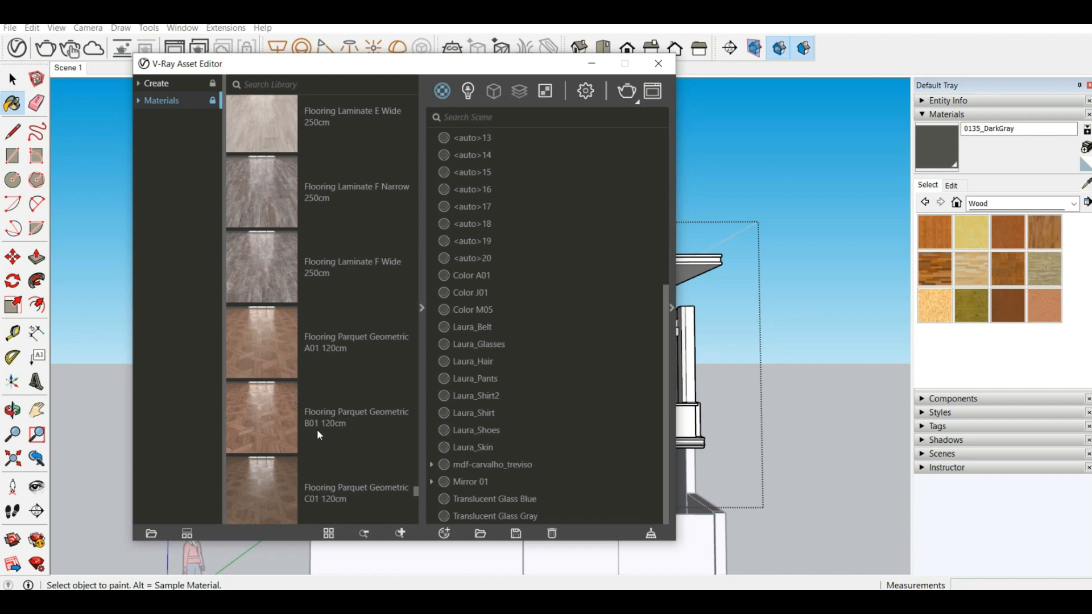
scroll(319, 432, down, 4)
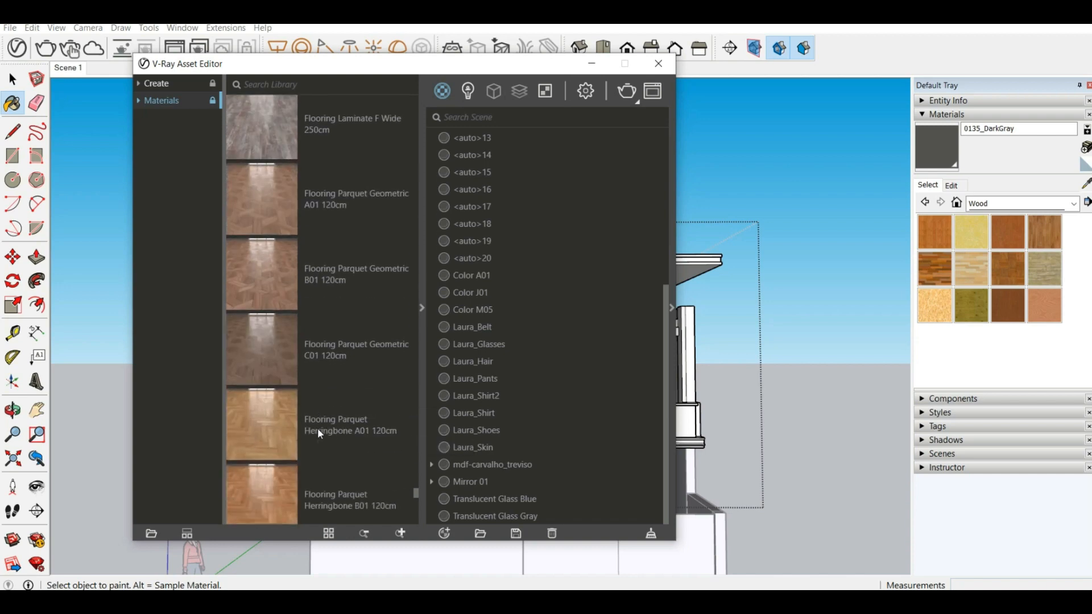
scroll(319, 434, down, 3)
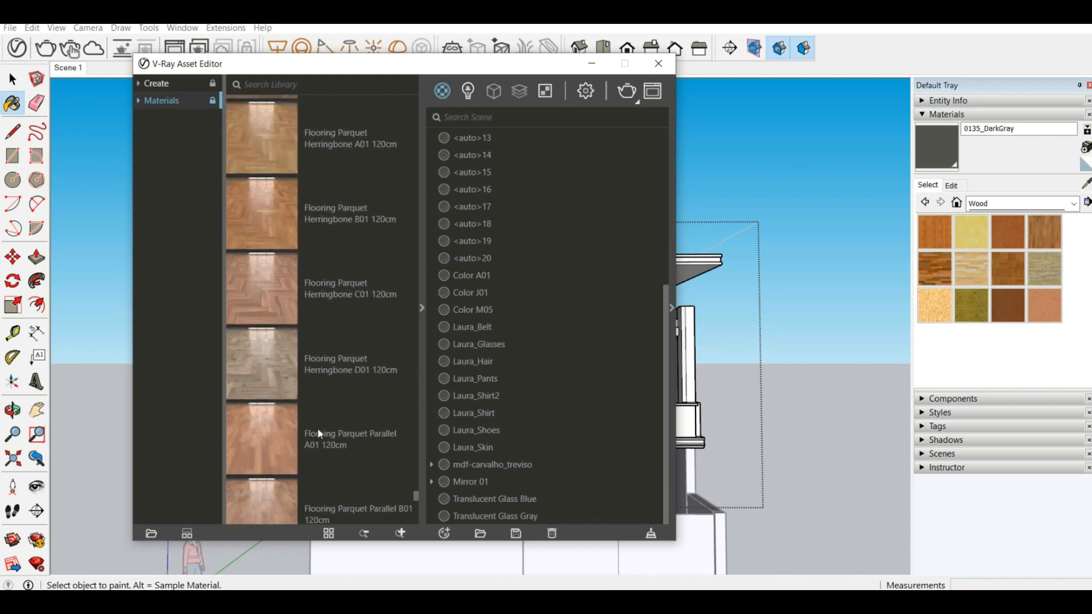
scroll(274, 429, down, 1)
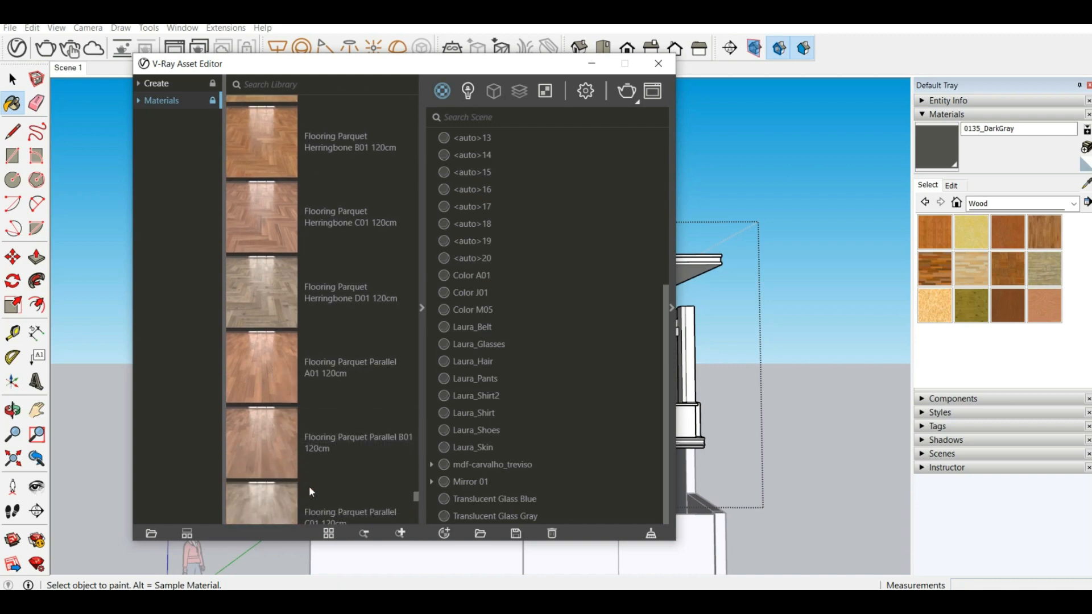
scroll(267, 444, down, 1)
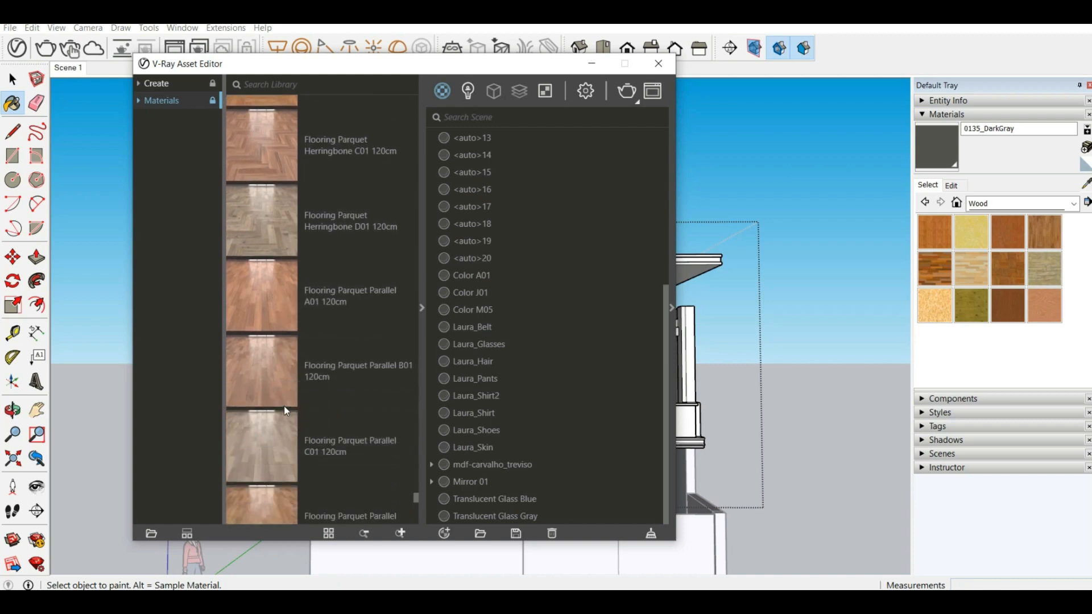
scroll(265, 381, down, 2)
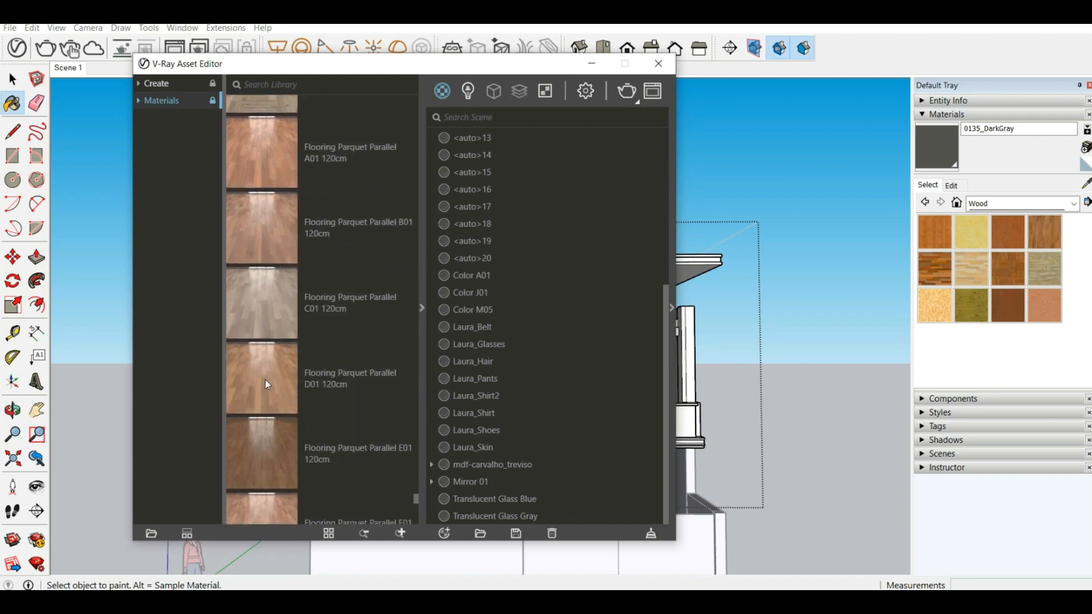
scroll(264, 380, down, 2)
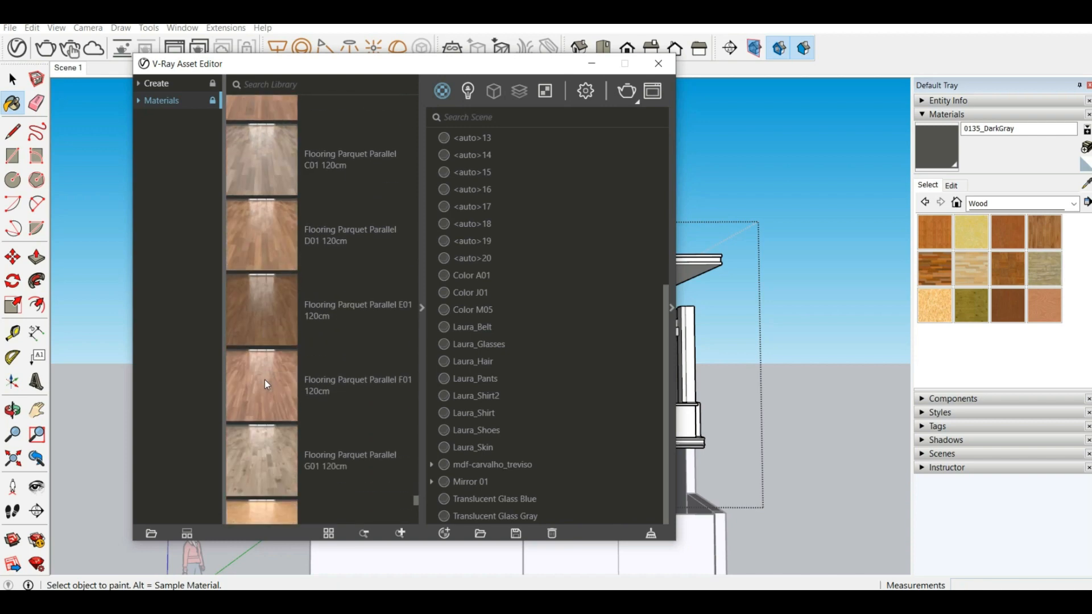
scroll(256, 287, up, 2)
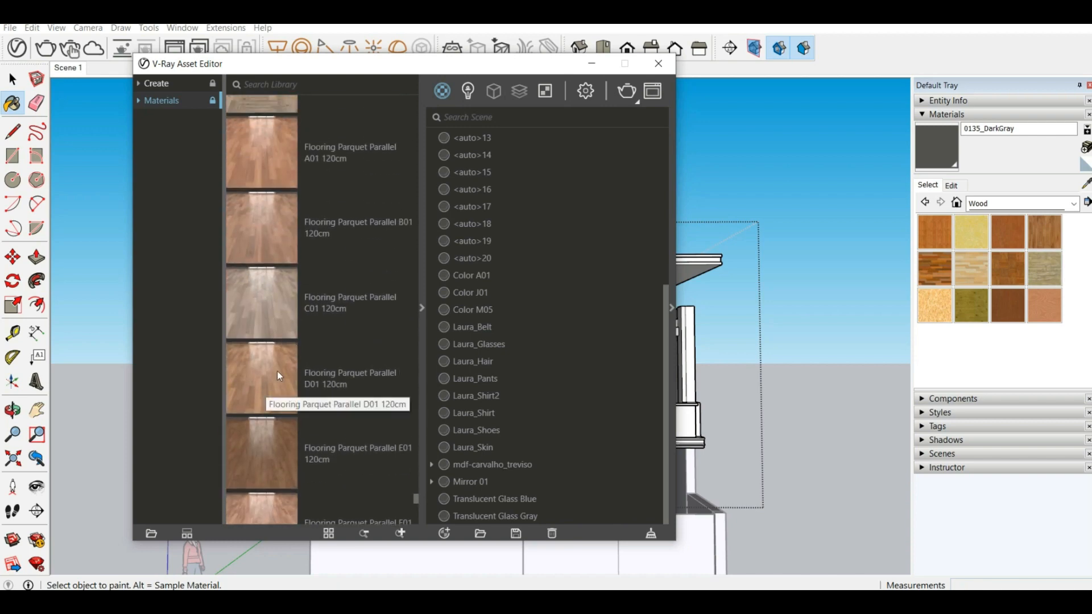
Add Flooring Parquet Parallel D01 120cm from the library to the scene and minimize the Asset Editor.
mouse_move(271, 374)
mouse_down()
mouse_move(449, 364)
mouse_move(501, 307)
mouse_up()
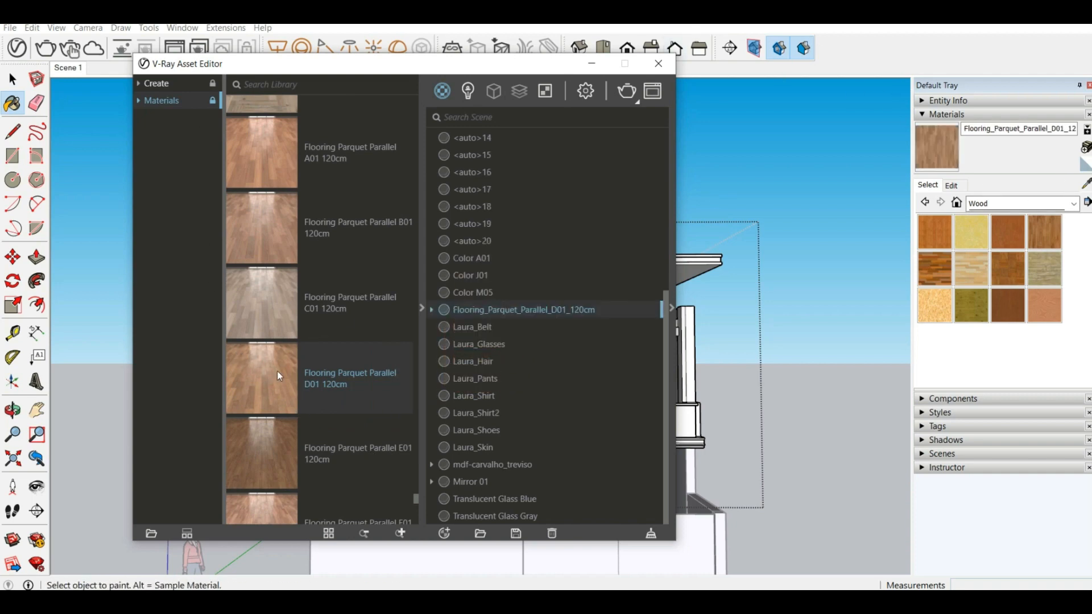
right_click(259, 370)
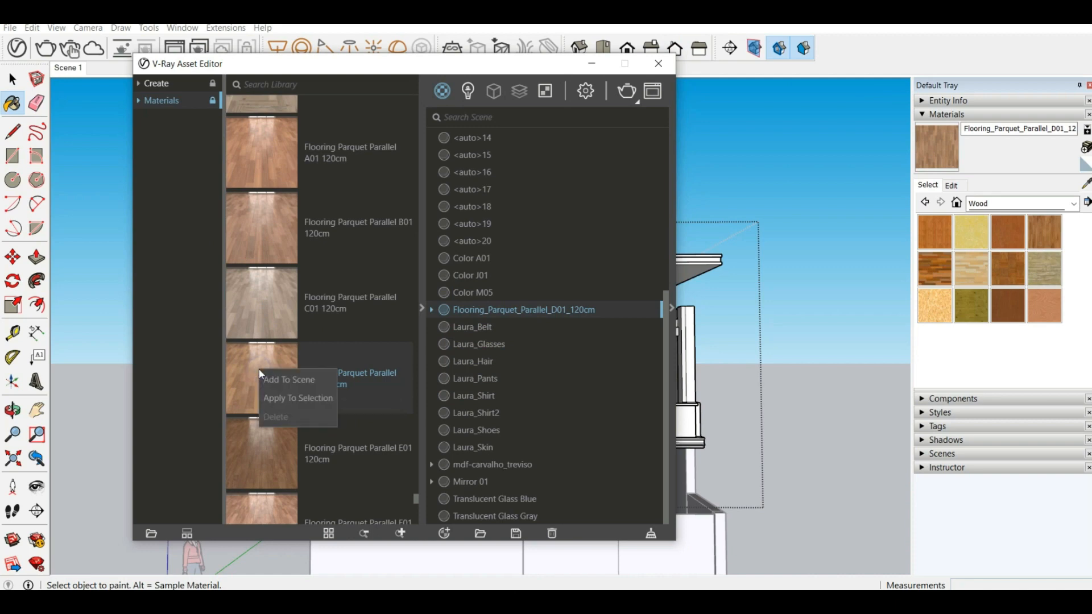
click(191, 329)
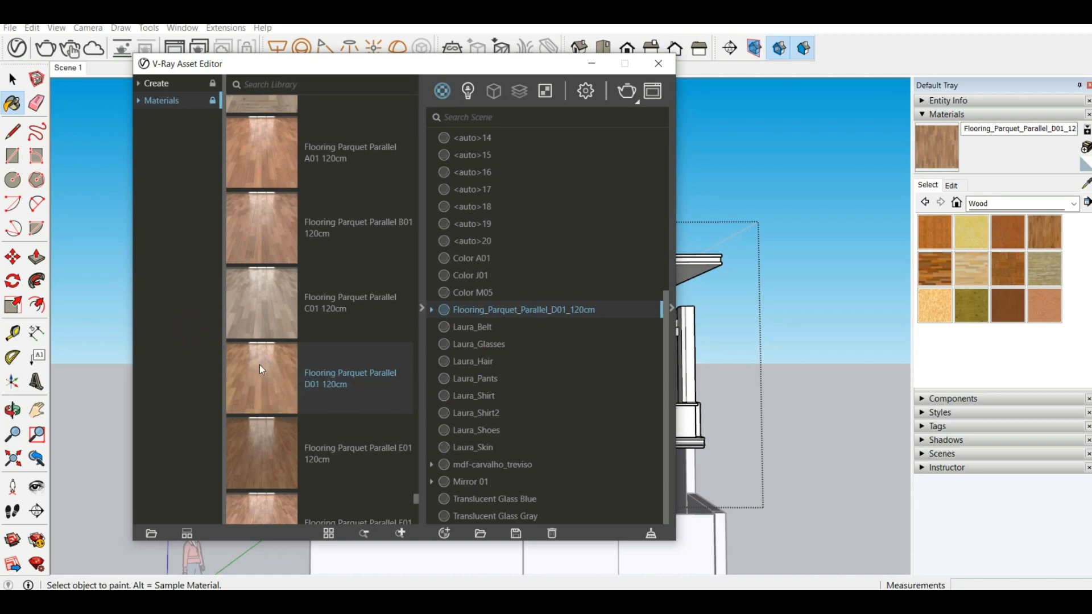
drag(250, 366, 528, 349)
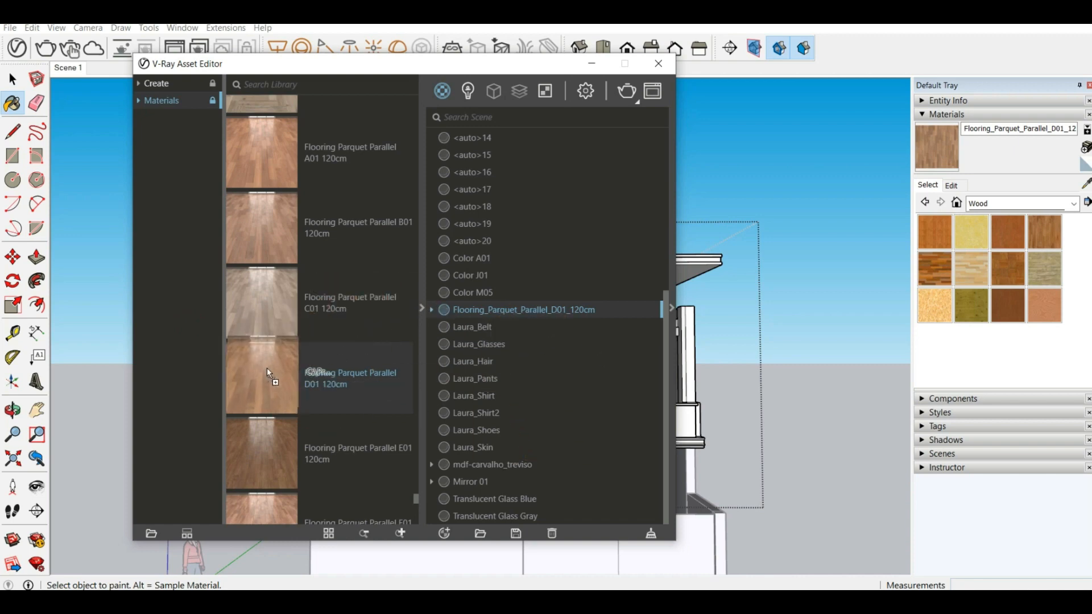
click(591, 63)
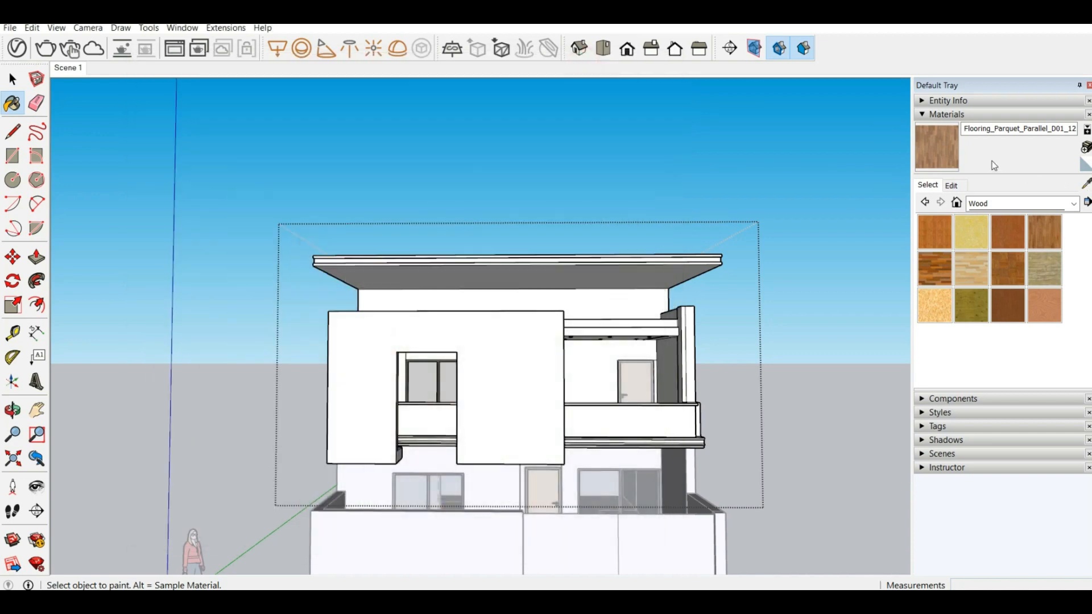
Paint the wall beneath the roof overhang with the Flooring Parquet Parallel D01 material, with its texture settings open for editing.
click(953, 185)
scroll(513, 210, up, 6)
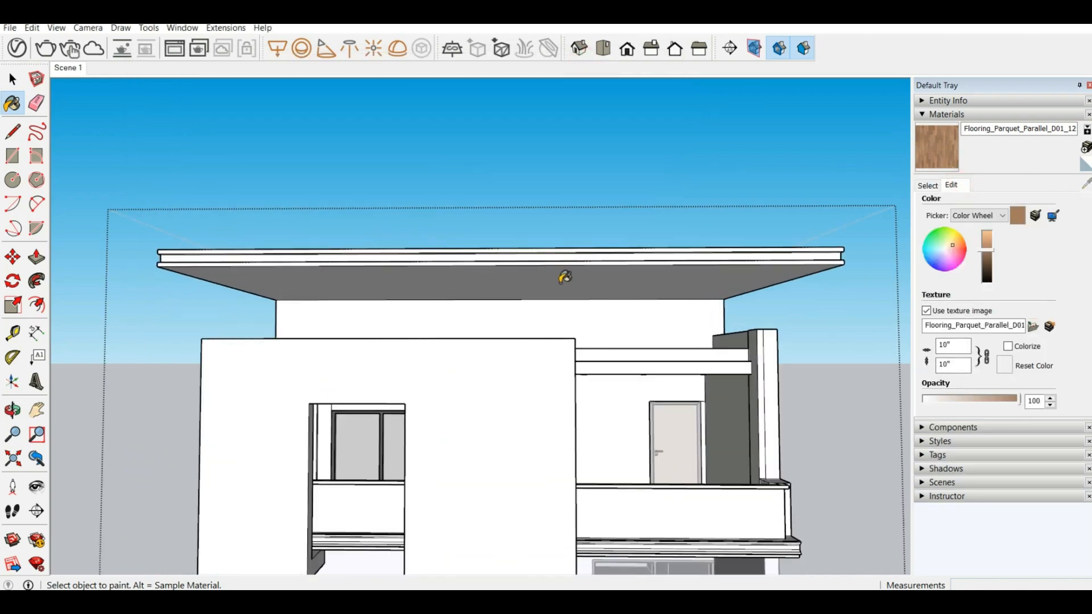
click(599, 307)
scroll(536, 303, down, 1)
scroll(537, 304, up, 2)
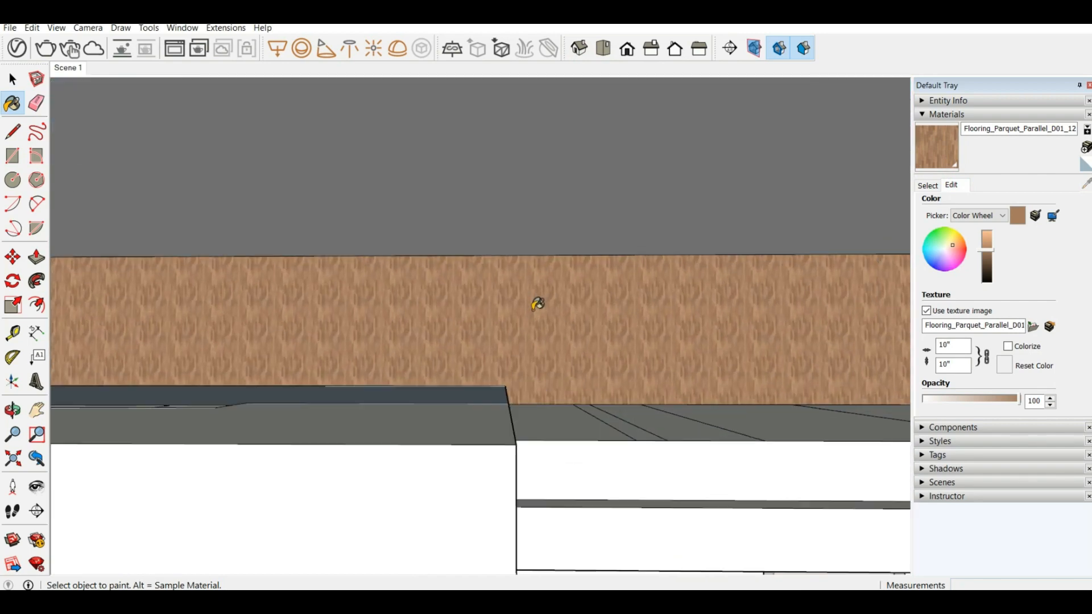
Set the parquet texture's width to 120cm and inspect the plank scale on the upper wall.
double_click(947, 344)
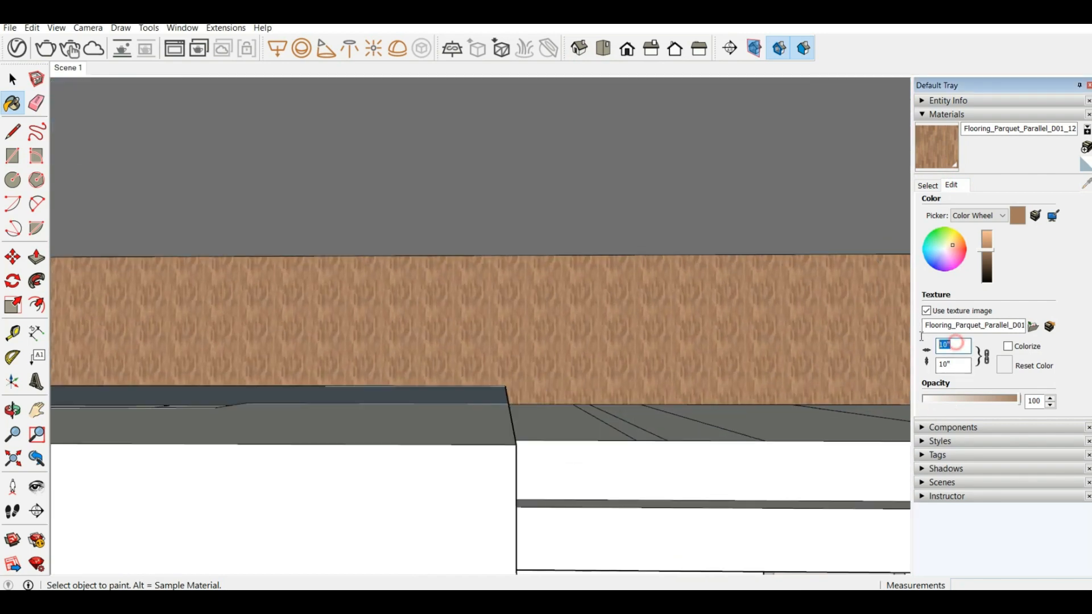
text(120)
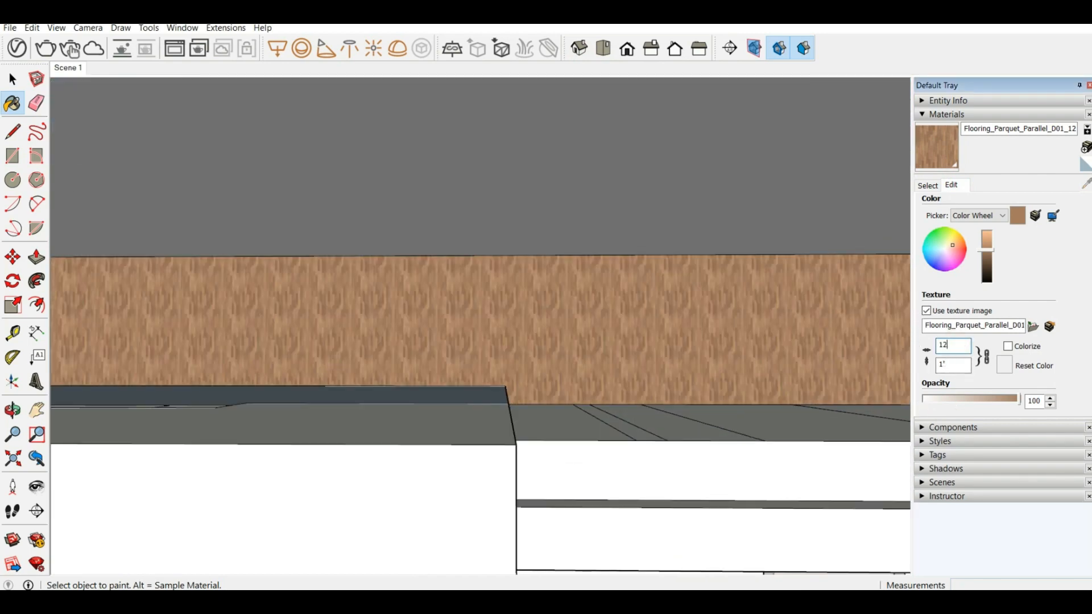
key(Return)
text(cm)
key(Return)
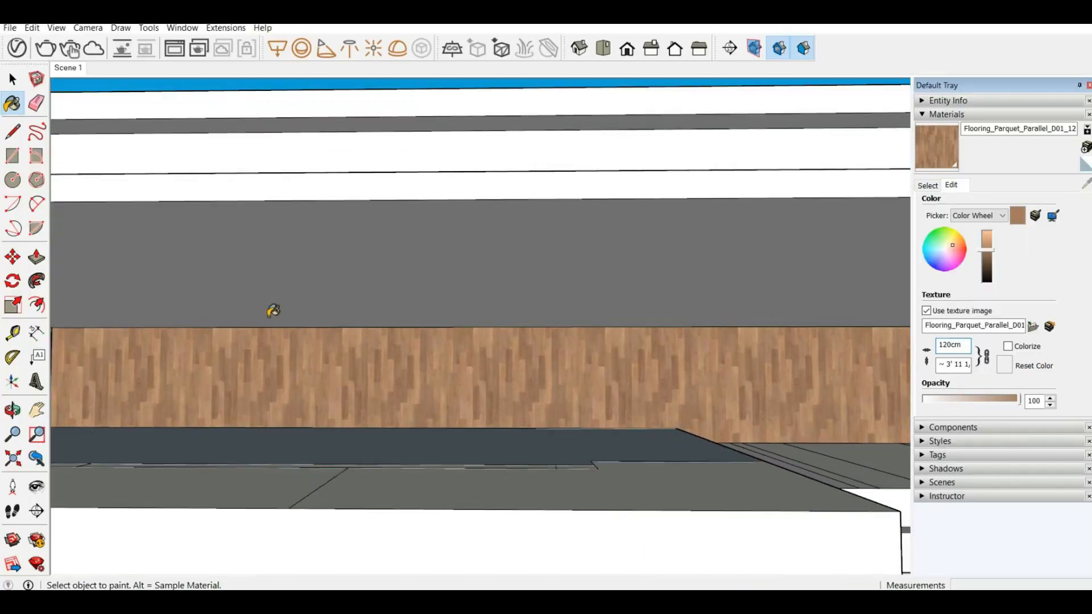
middle_drag(273, 310, 341, 410)
scroll(341, 409, up, 3)
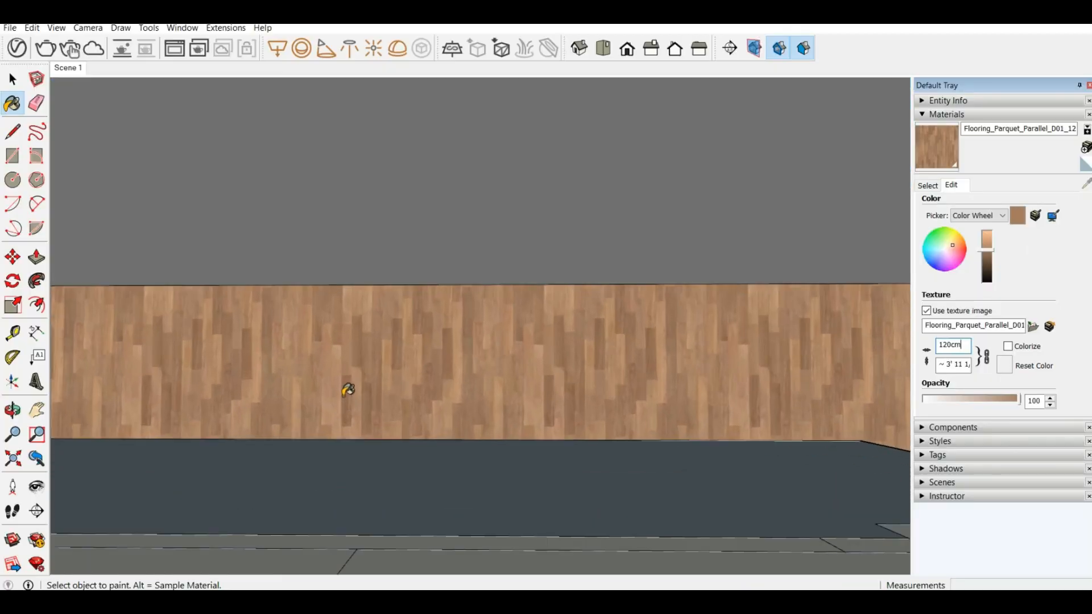
scroll(348, 390, down, 3)
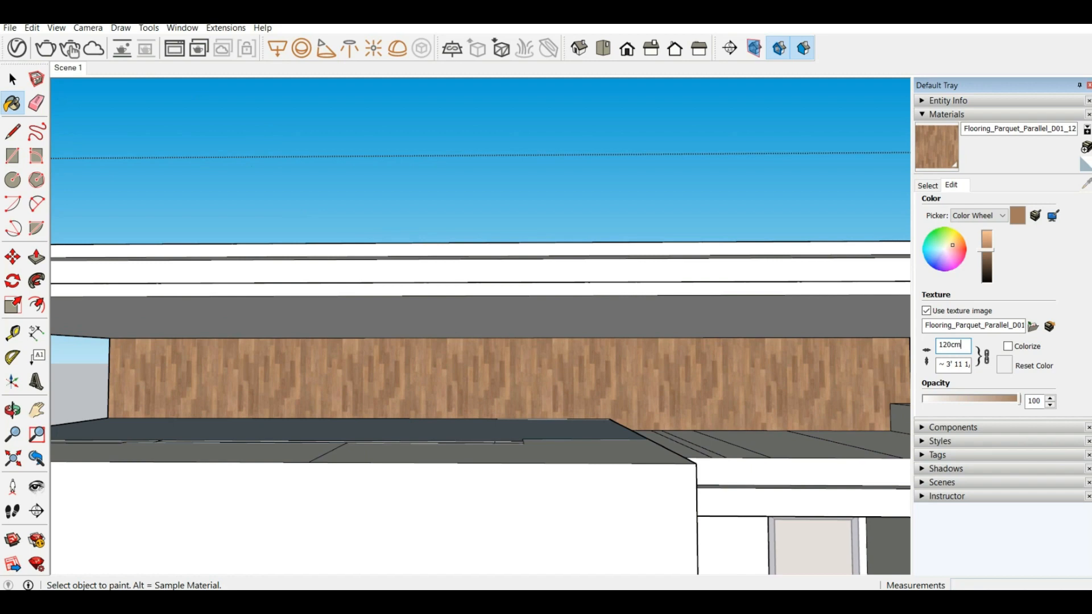
Reopen the V-Ray Asset Editor and add Laminate C01 120cm from the library to the scene.
click(17, 48)
scroll(305, 394, down, 3)
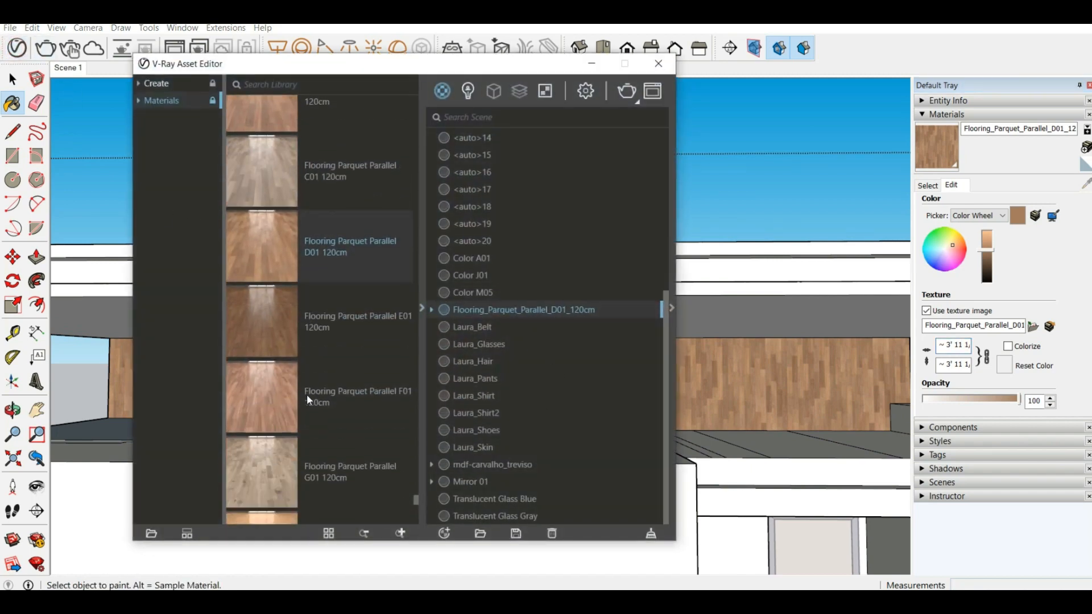
scroll(305, 398, down, 2)
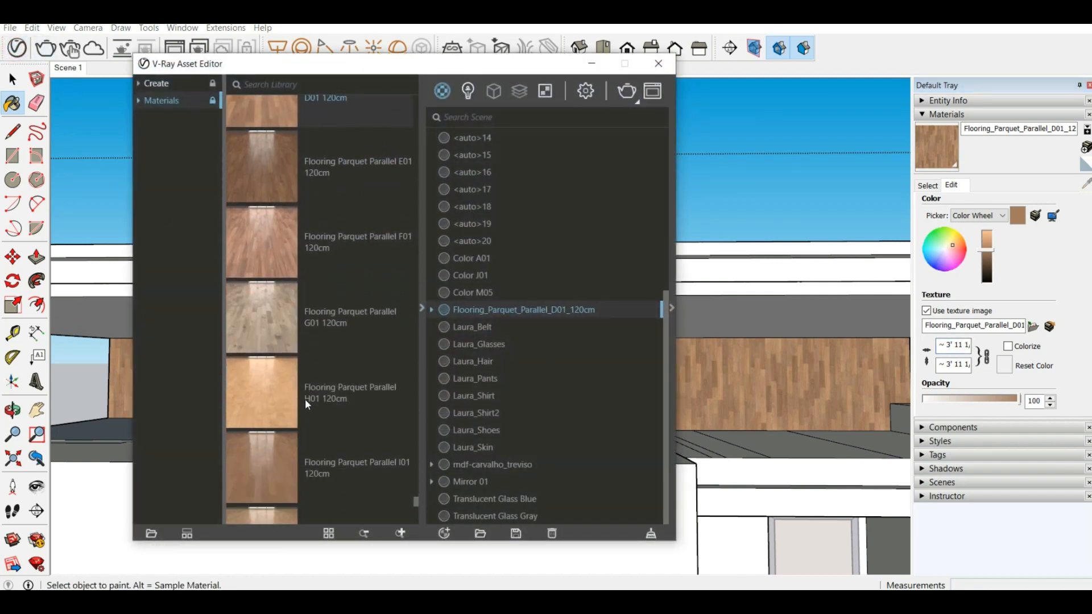
scroll(302, 447, down, 5)
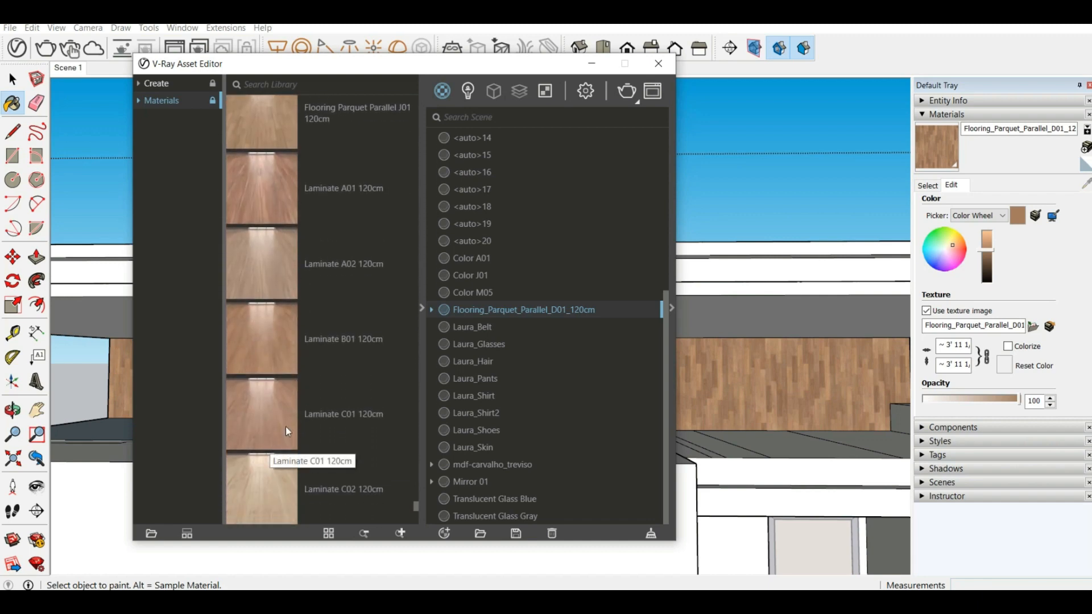
scroll(302, 438, down, 3)
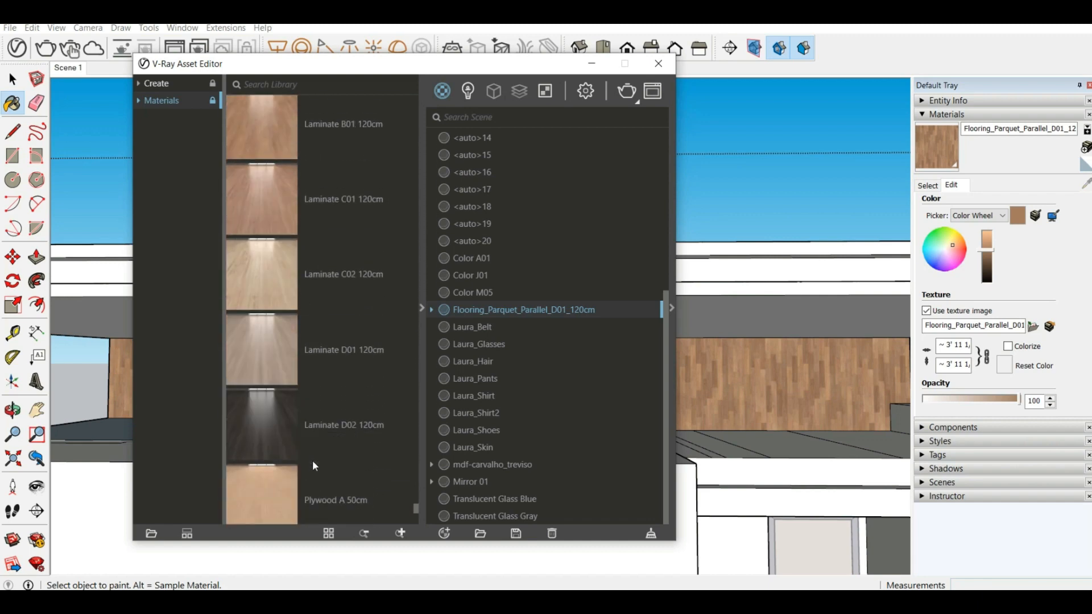
scroll(308, 438, up, 2)
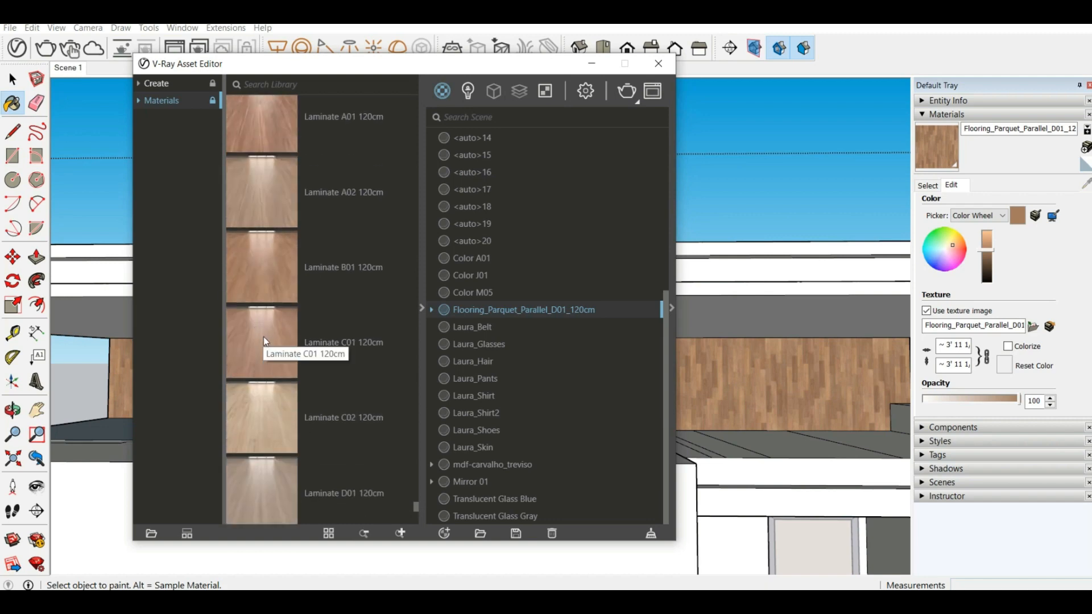
mouse_move(263, 337)
mouse_down()
mouse_move(407, 355)
mouse_move(483, 284)
mouse_up()
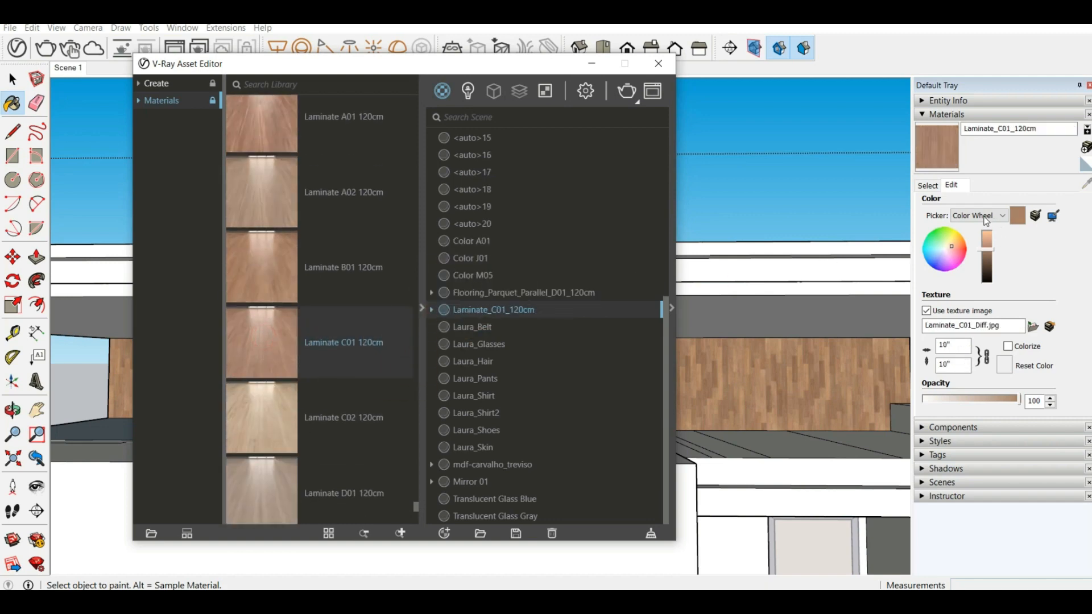
Paint the wall beneath the roof with the Laminate C01 120cm material and set its texture width to 120cm.
click(592, 64)
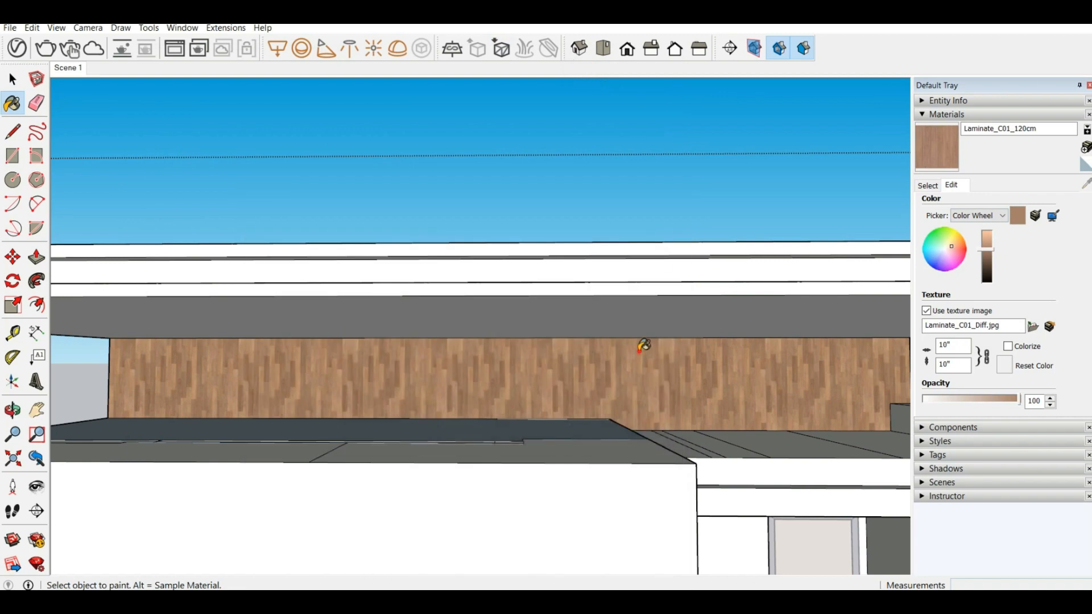
scroll(646, 348, up, 4)
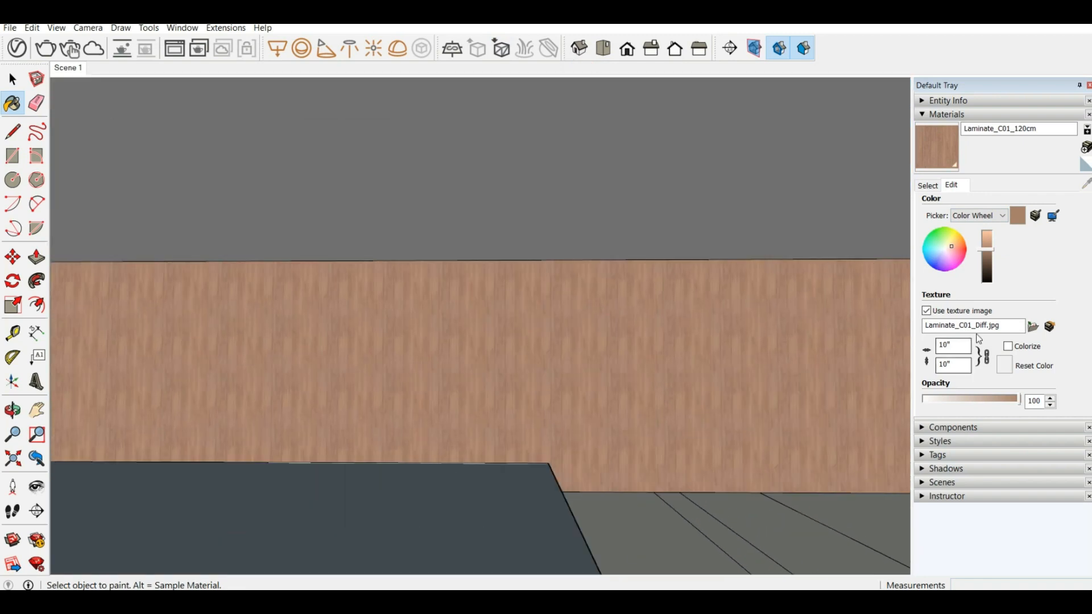
double_click(951, 345)
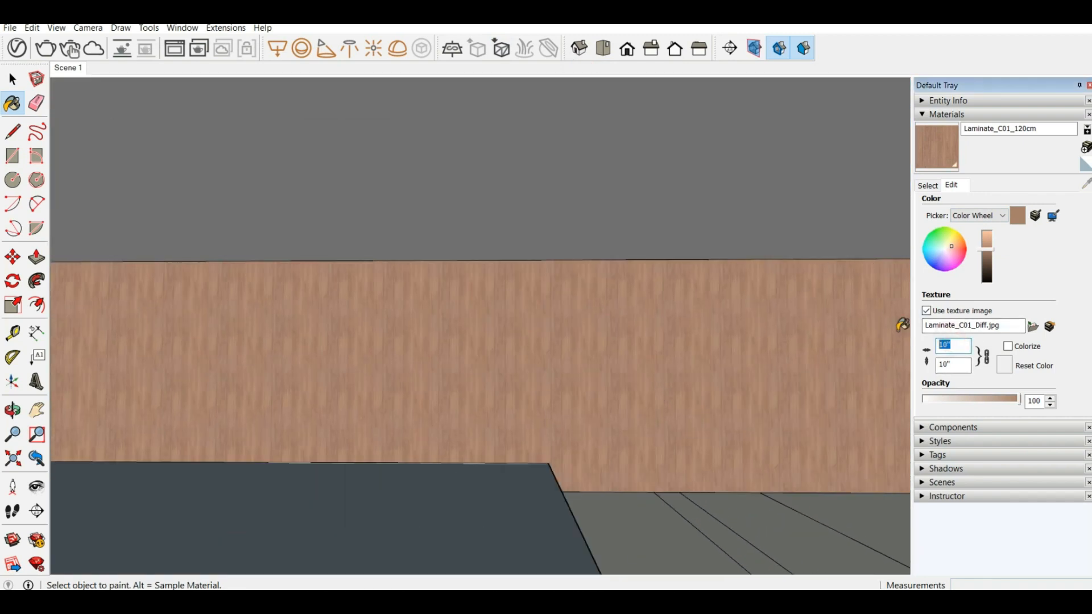
text(12)
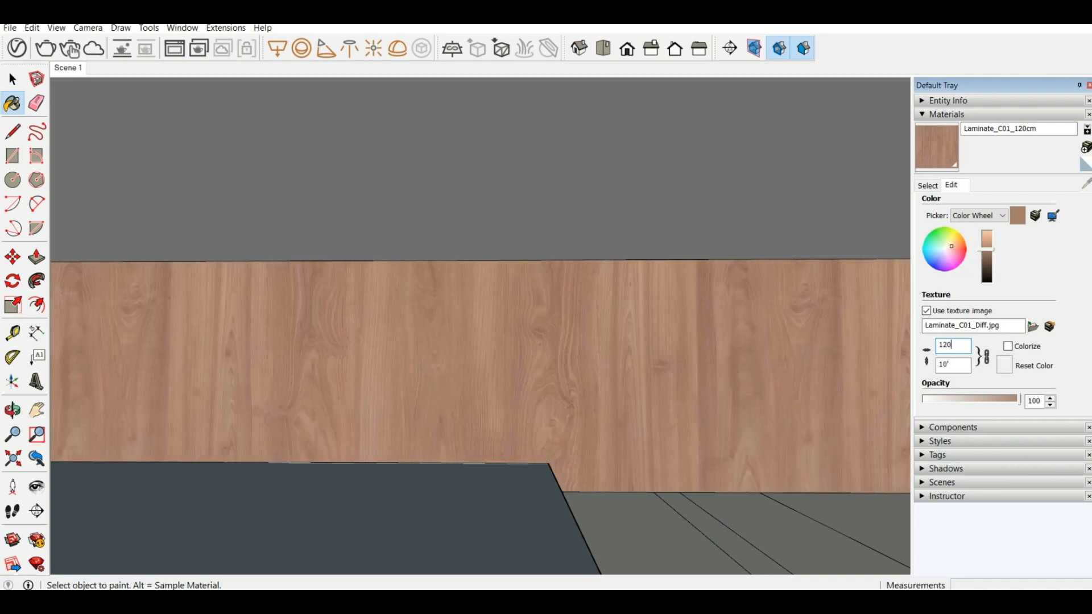
text(0cm)
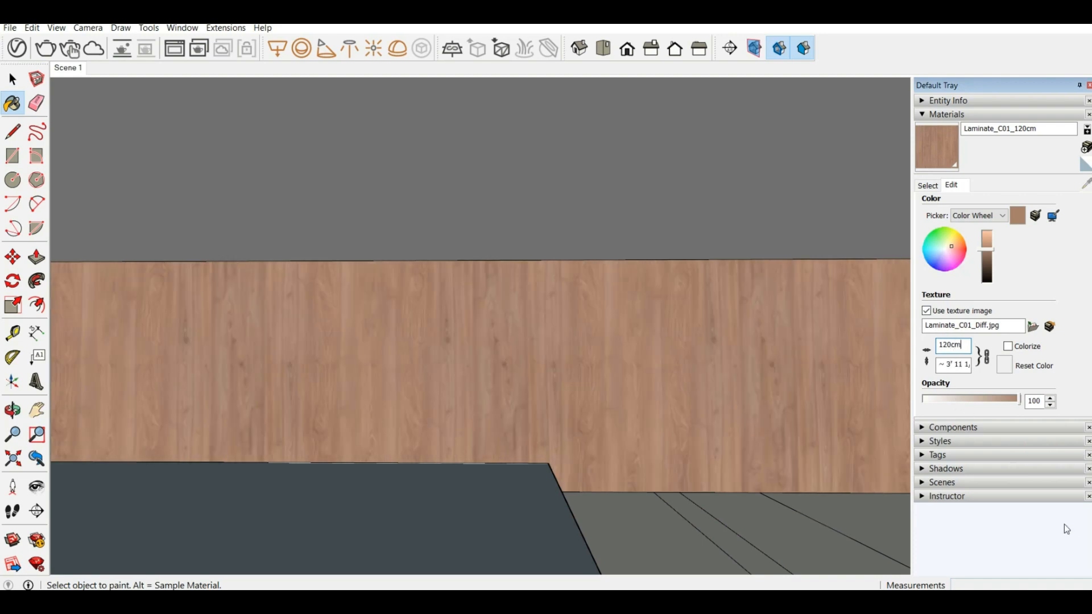
scroll(651, 341, down, 2)
scroll(226, 275, down, 2)
scroll(501, 357, down, 2)
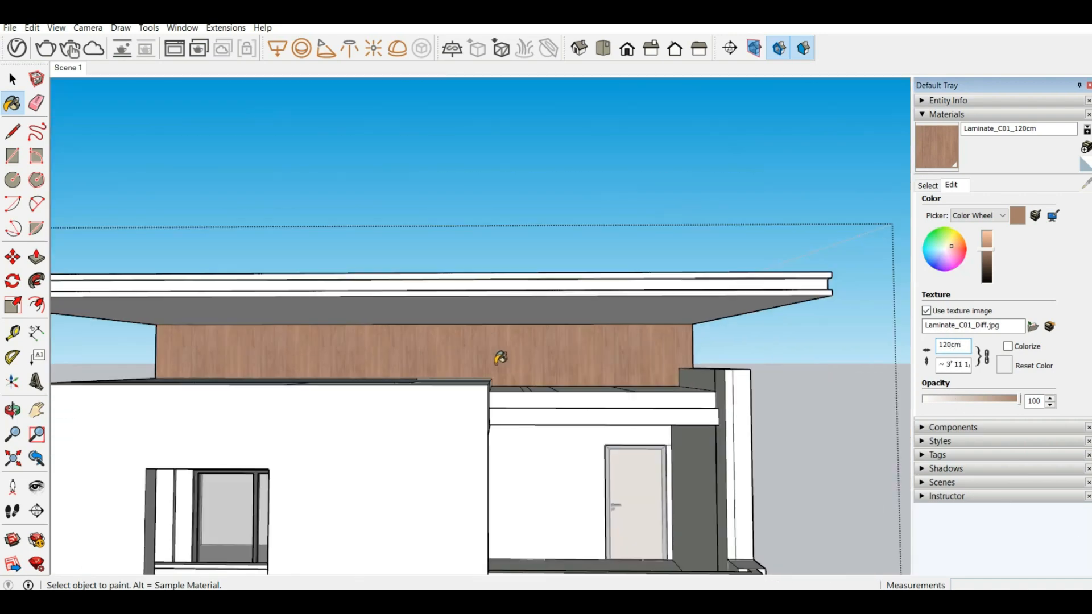
scroll(331, 524, up, 4)
mouse_move(305, 378)
middle_down()
mouse_move(395, 364)
mouse_move(425, 343)
mouse_move(288, 276)
middle_up()
scroll(273, 294, up, 4)
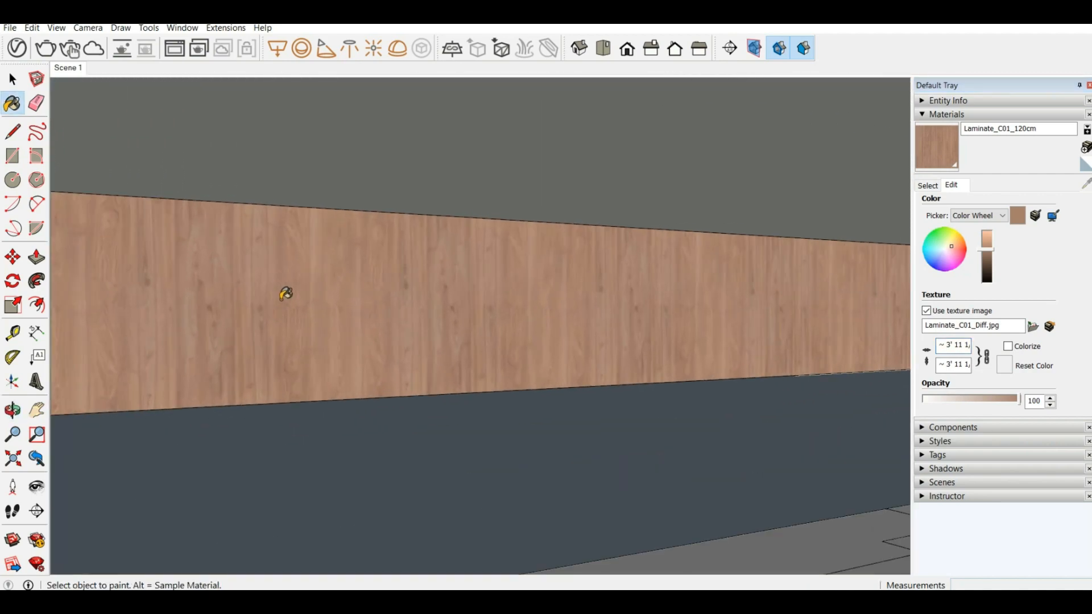
scroll(282, 290, down, 3)
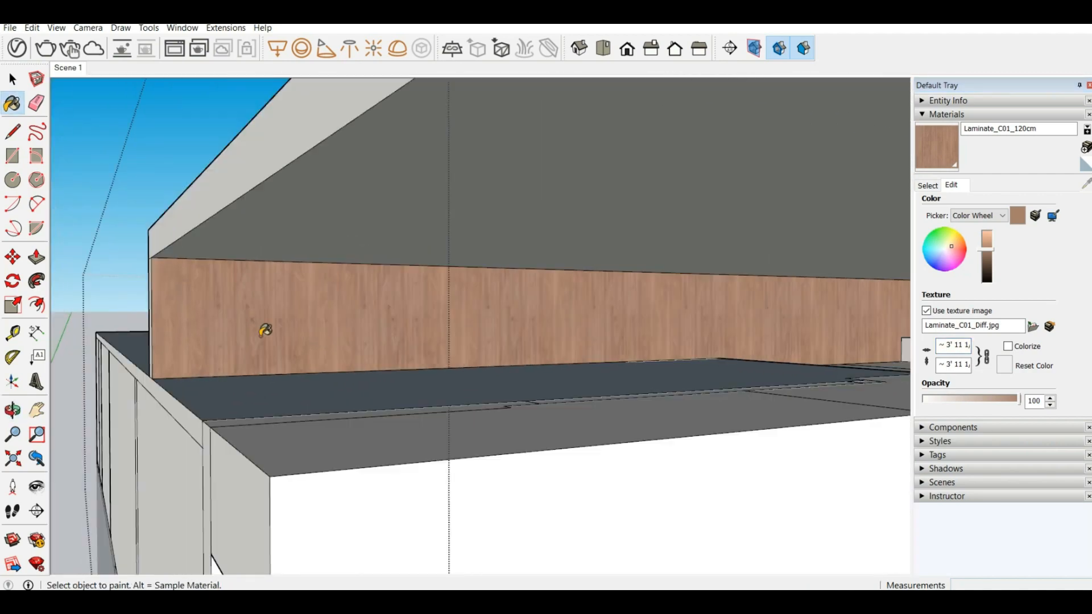
Reopen the V-Ray Asset Editor and add Wood Planks A01 100cm from the library to the scene.
click(21, 49)
scroll(360, 392, down, 2)
scroll(360, 408, down, 5)
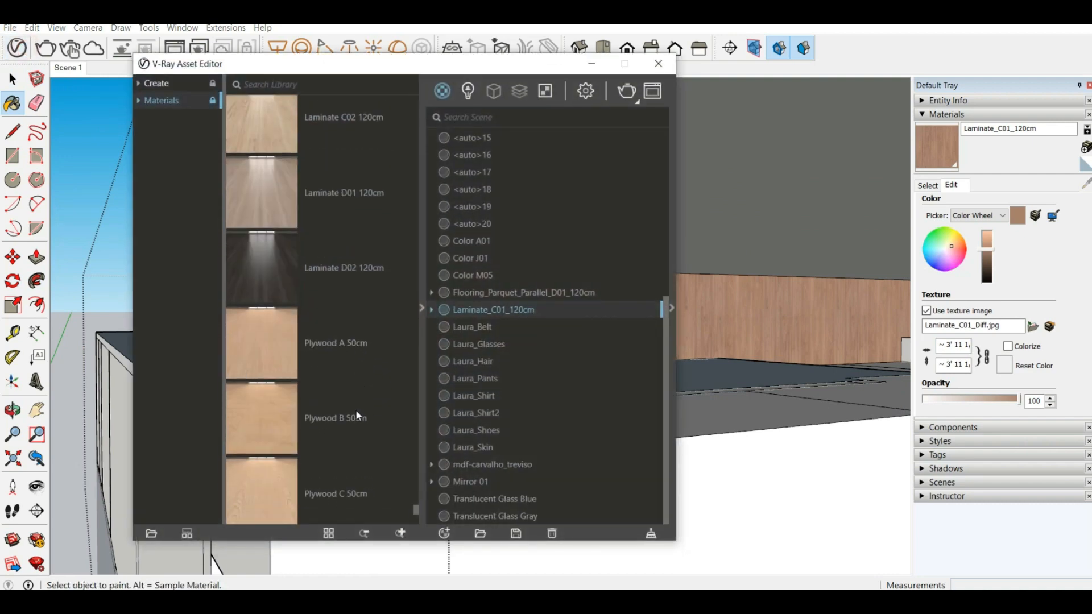
scroll(362, 413, down, 3)
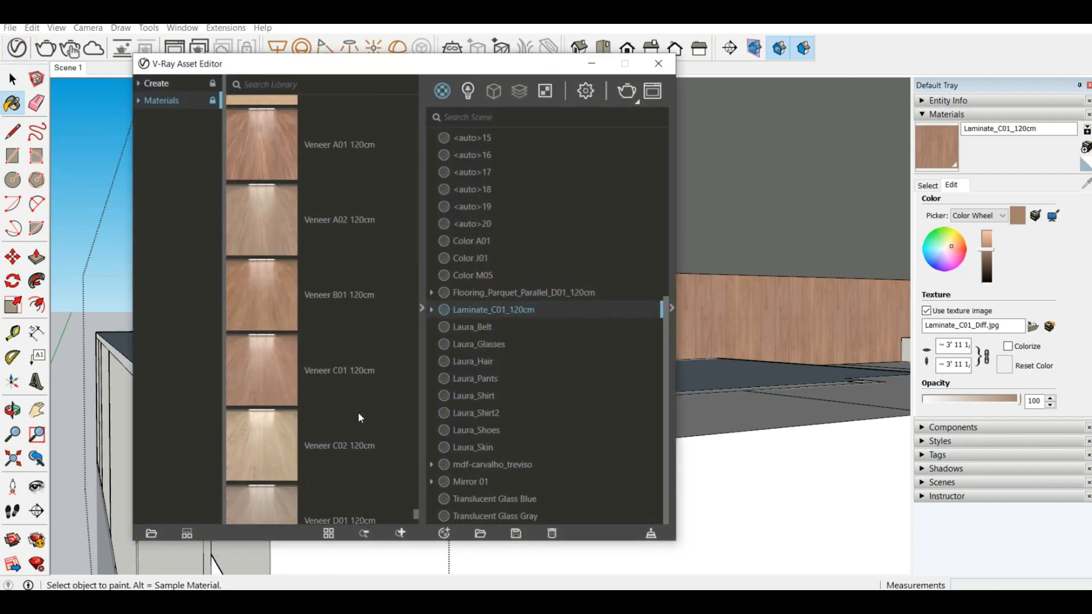
scroll(360, 418, down, 4)
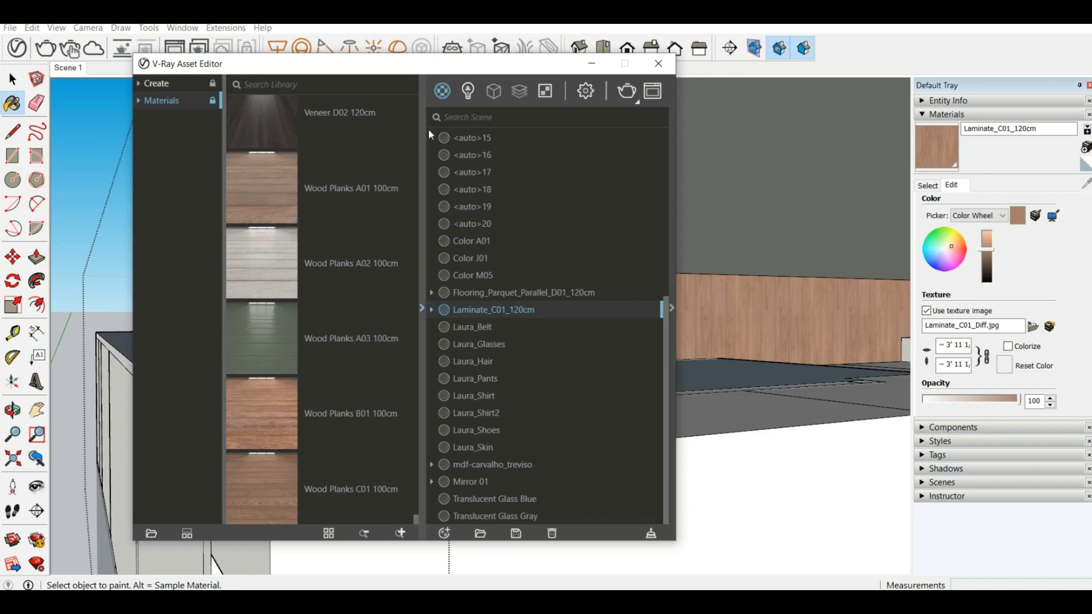
click(258, 176)
right_click(258, 177)
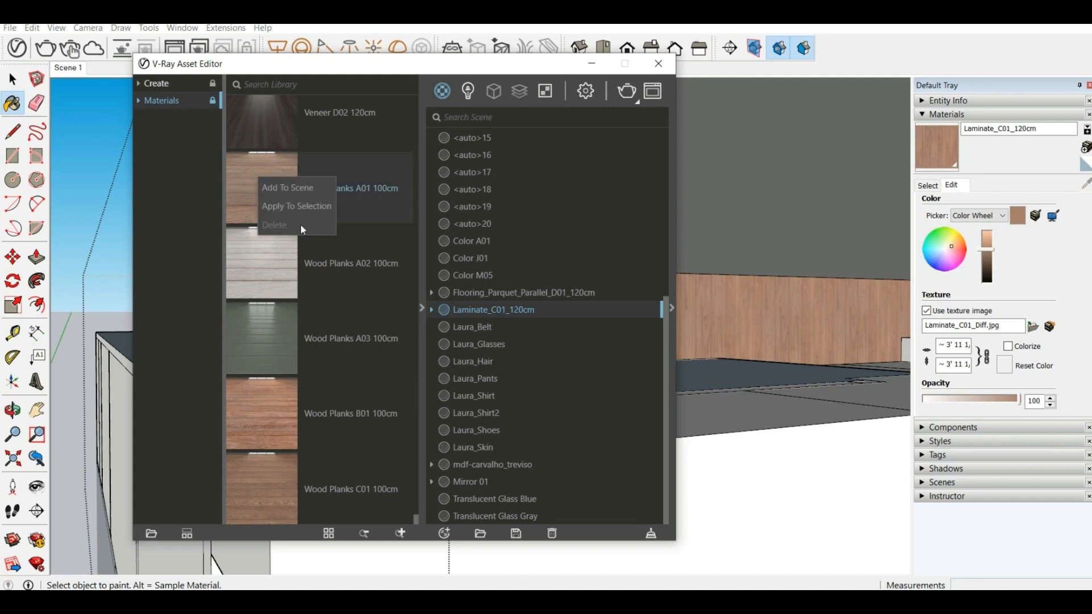
click(291, 190)
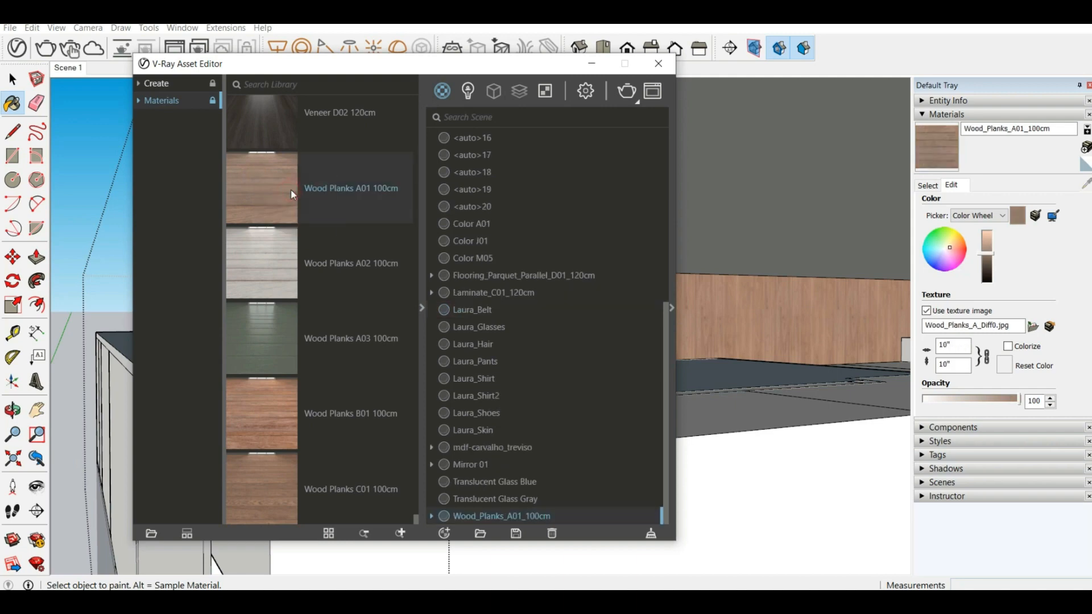
Set the Wood Planks A01 texture width to 100cm and minimize the Asset Editor.
click(950, 184)
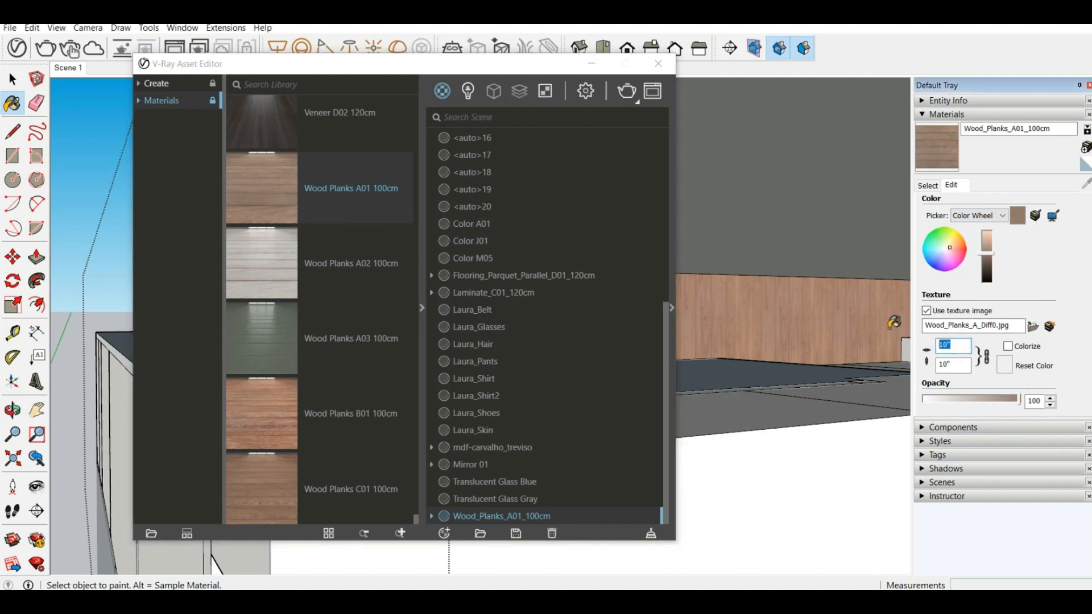
text(100cm)
click(591, 63)
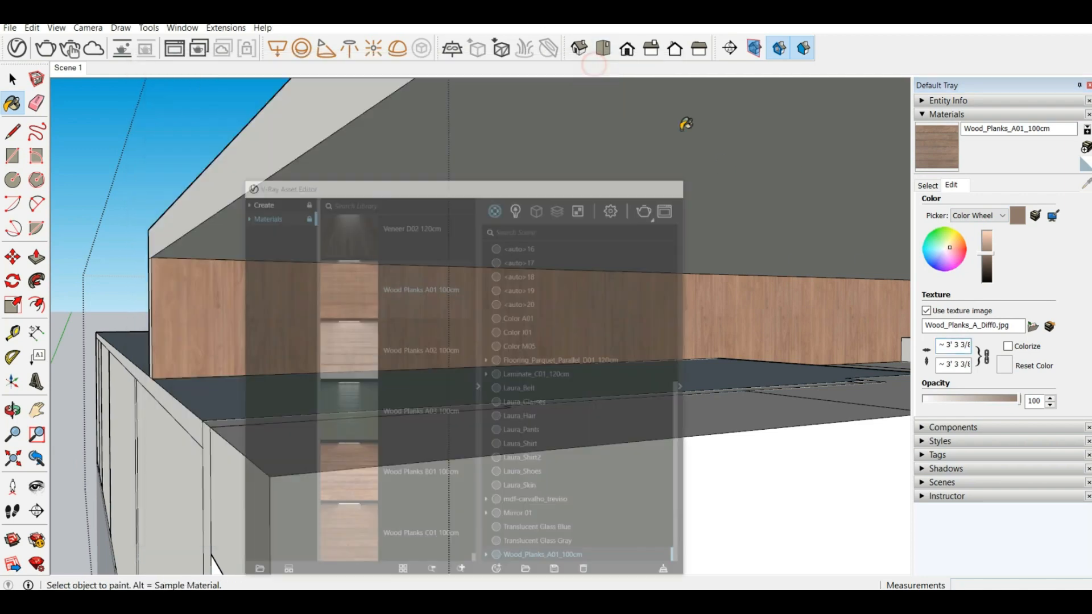
Paint the upper wall and the underside of the roof overhang with the Wood Planks A01 material.
click(614, 290)
scroll(365, 261, down, 4)
mouse_move(589, 332)
middle_down()
mouse_move(537, 310)
mouse_move(483, 207)
middle_up()
click(509, 195)
scroll(476, 248, up, 5)
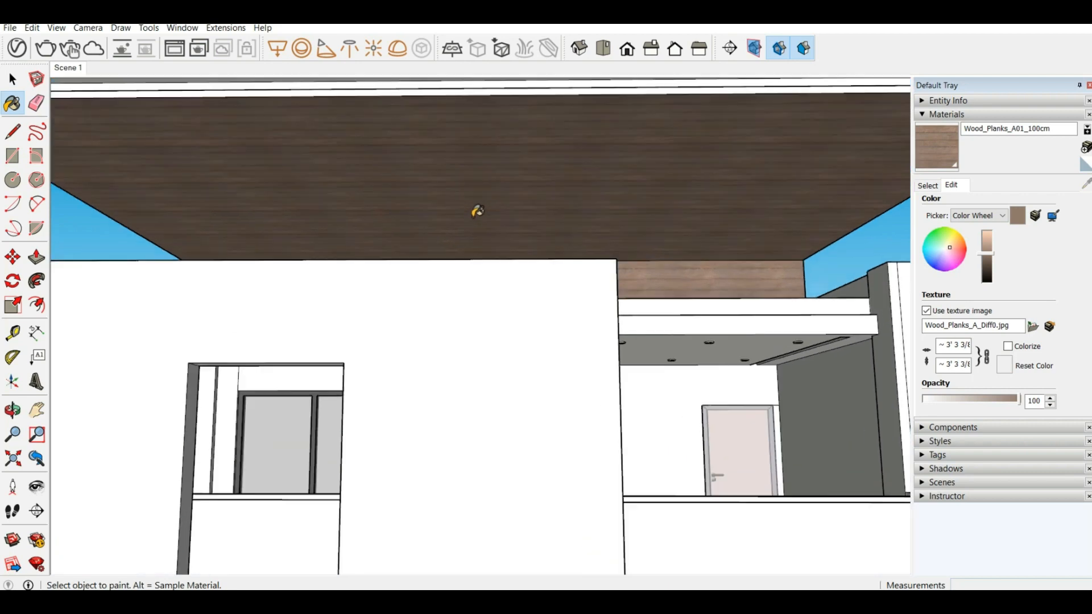
Reposition the plank texture on the upper wall, rotating it 90 degrees so the boards run vertically.
scroll(686, 300, down, 3)
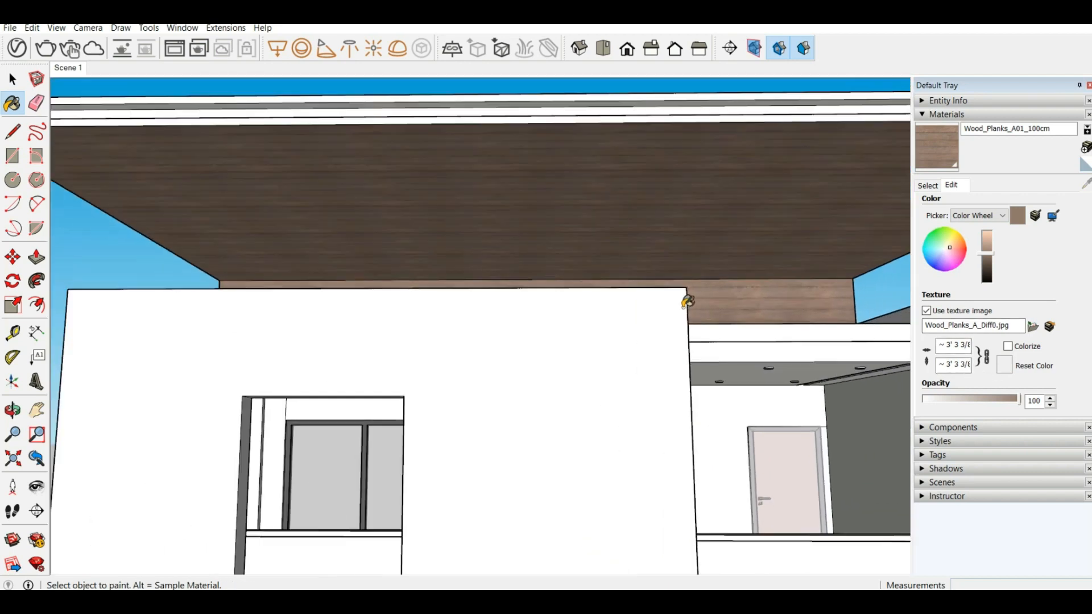
middle_drag(673, 280, 677, 345)
scroll(545, 228, up, 2)
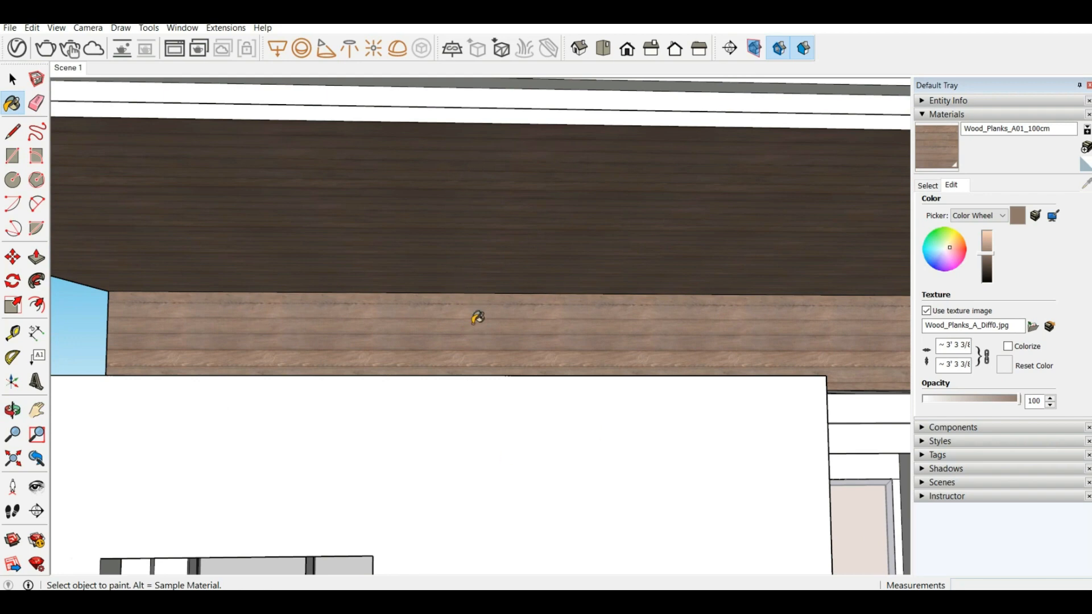
right_click(474, 323)
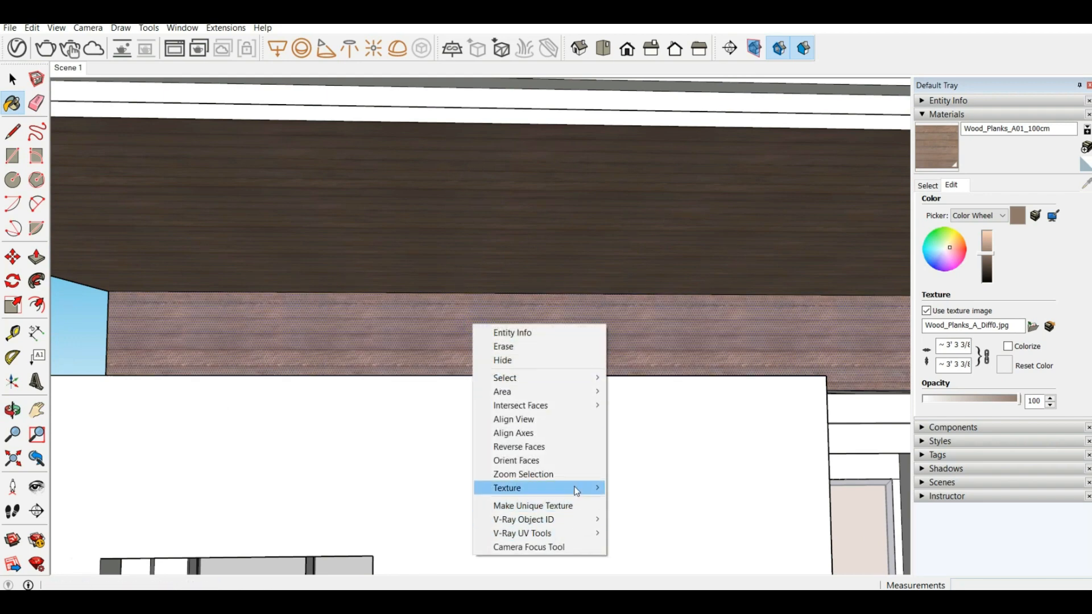
mouse_move(577, 491)
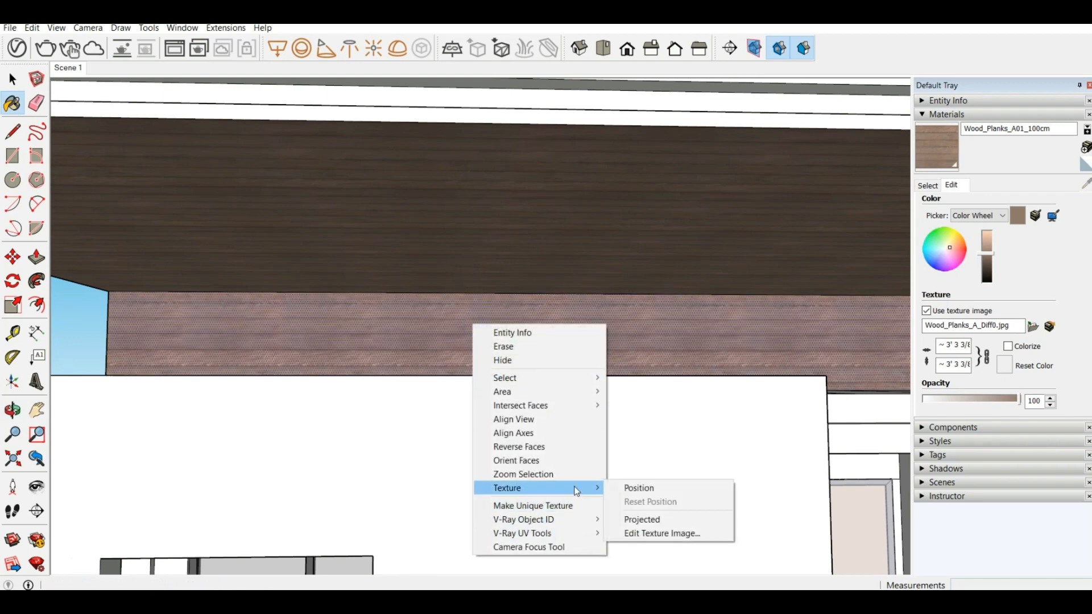
click(654, 494)
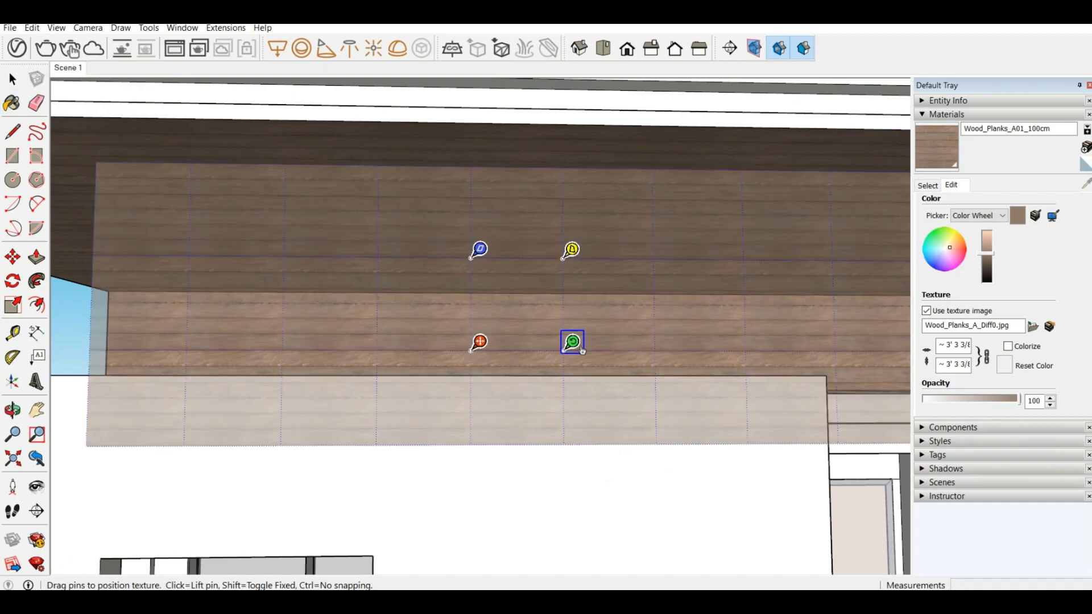
drag(572, 342, 476, 236)
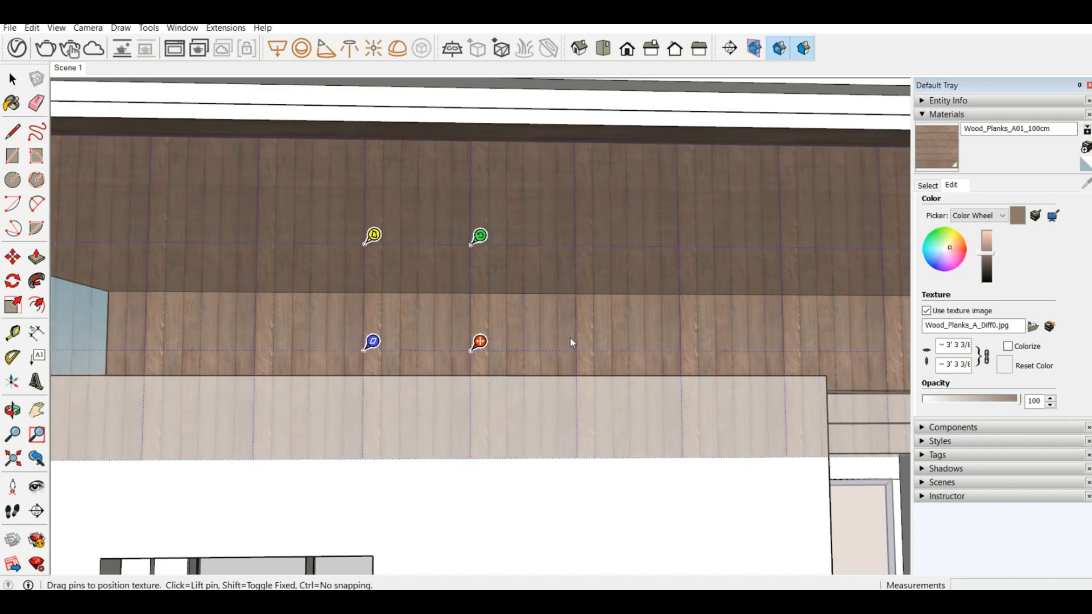
scroll(664, 385, down, 2)
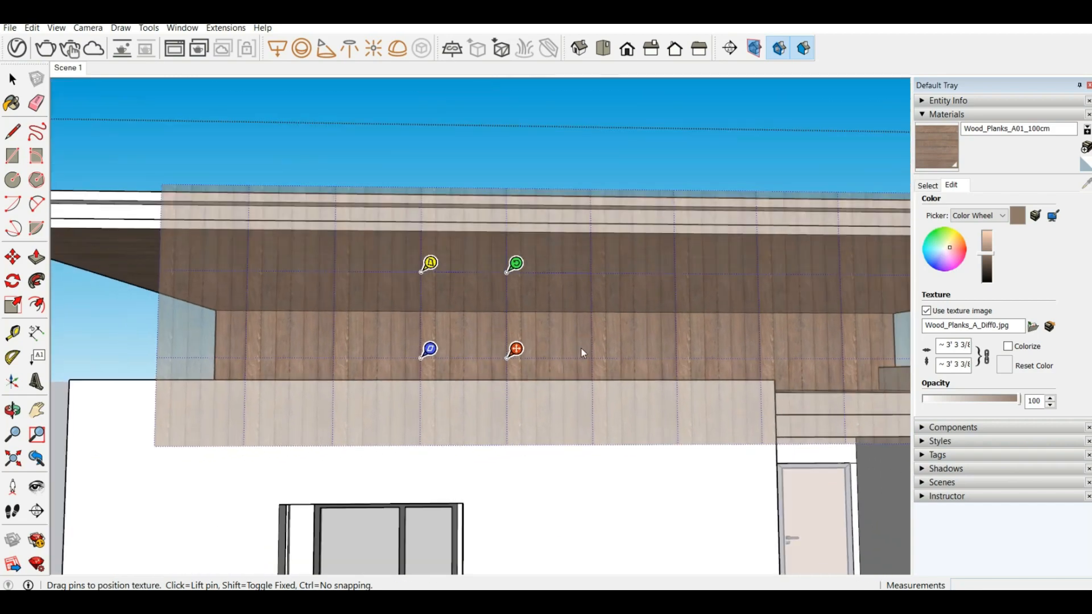
click(135, 323)
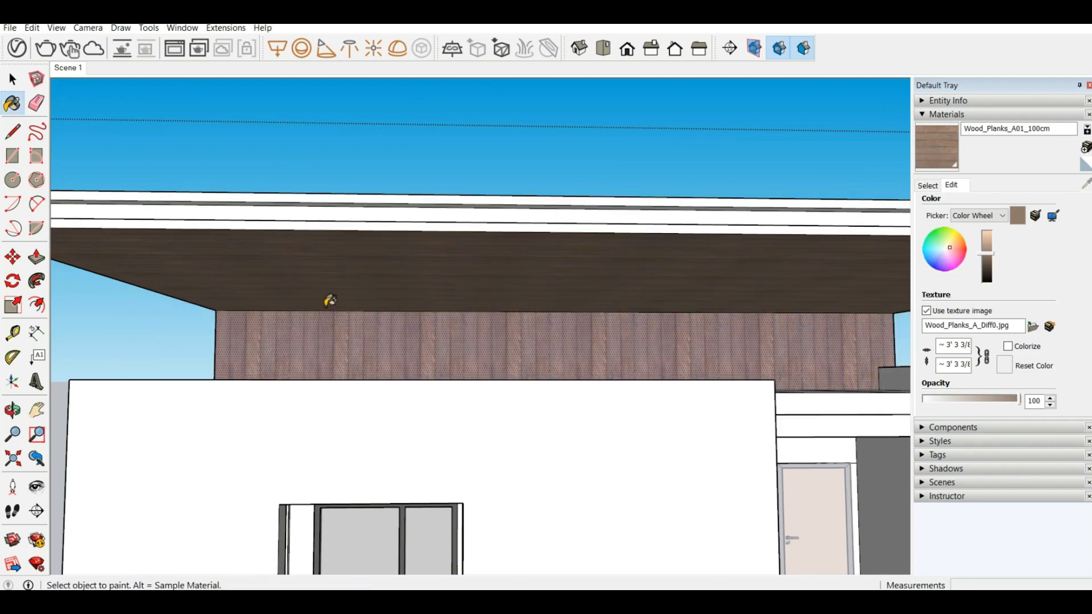
Reposition the roof underside's plank texture, rotating it so the boards run perpendicular to the wall.
scroll(341, 290, up, 2)
right_click(526, 274)
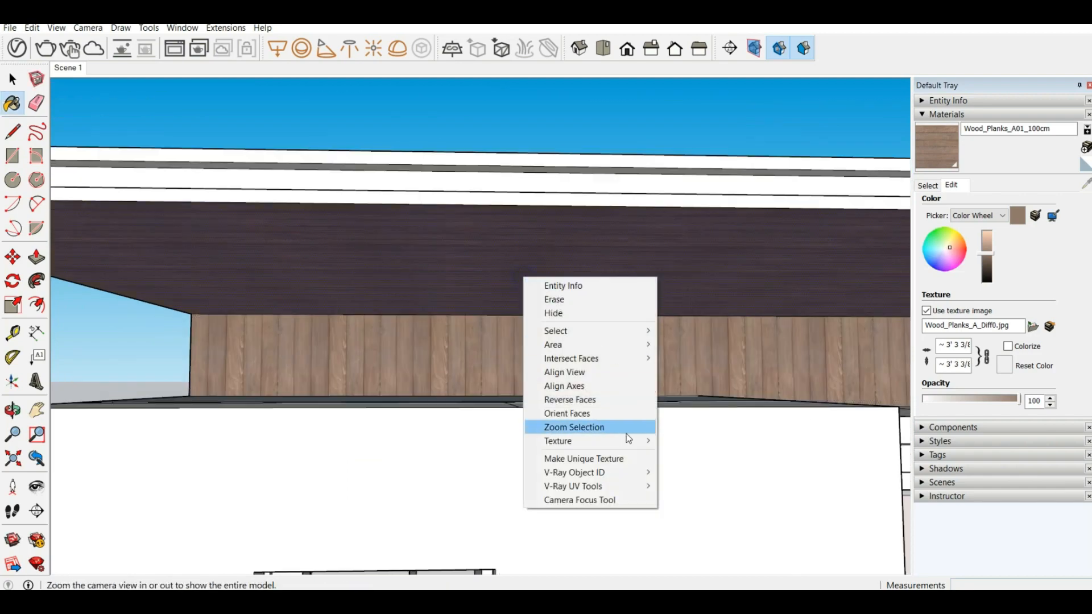
mouse_move(625, 440)
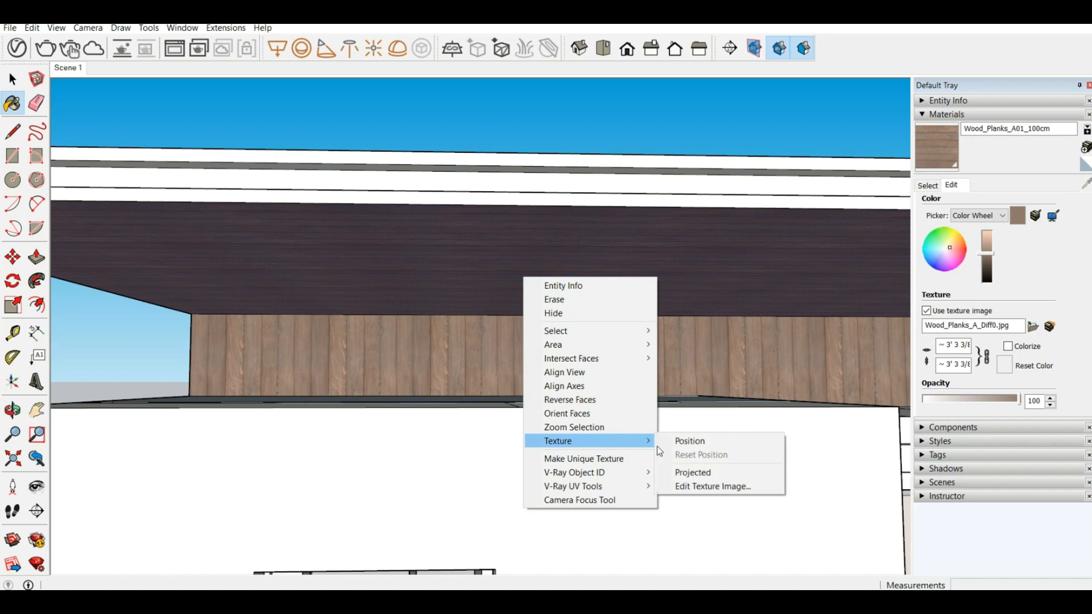
click(696, 441)
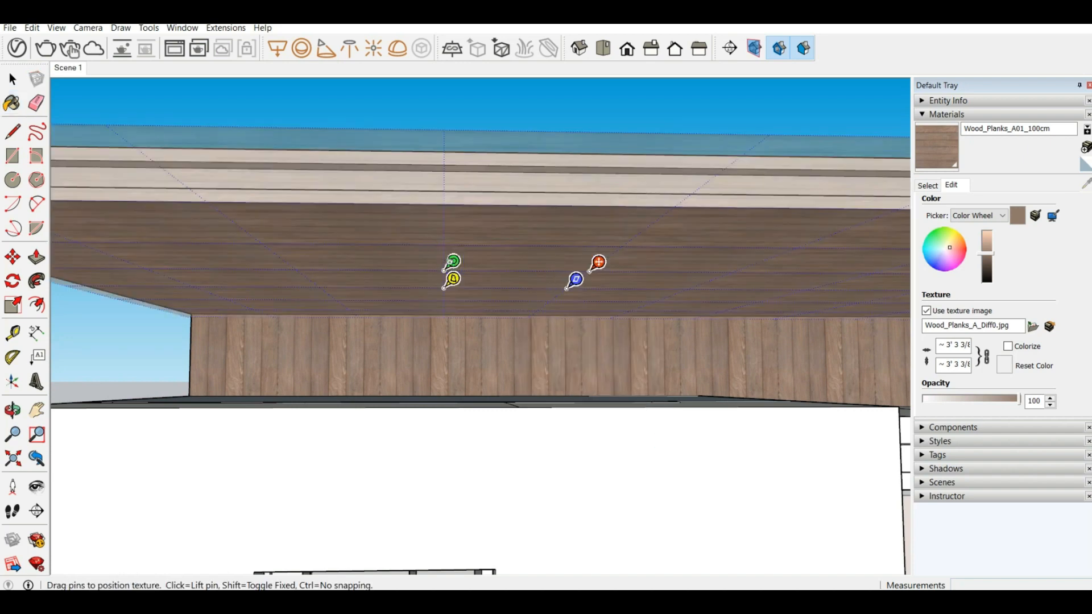
drag(453, 261, 614, 245)
mouse_move(556, 307)
middle_down()
mouse_move(551, 263)
mouse_move(556, 287)
middle_up()
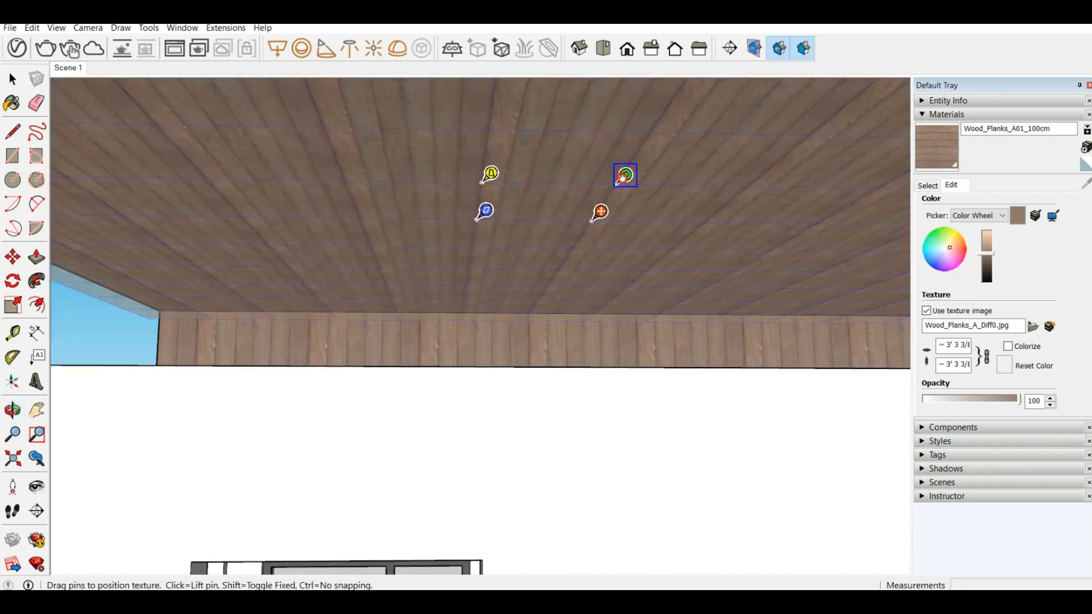
Enlarge the plank texture on the roof underside to get wider boards and finish positioning it.
drag(624, 177, 636, 146)
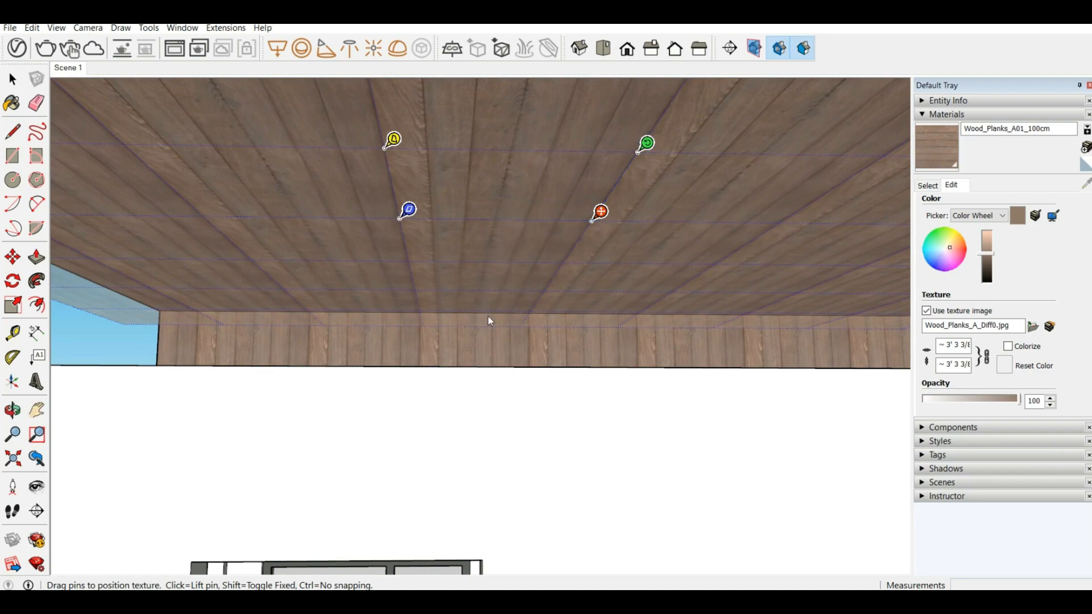
scroll(490, 321, down, 4)
scroll(210, 229, up, 5)
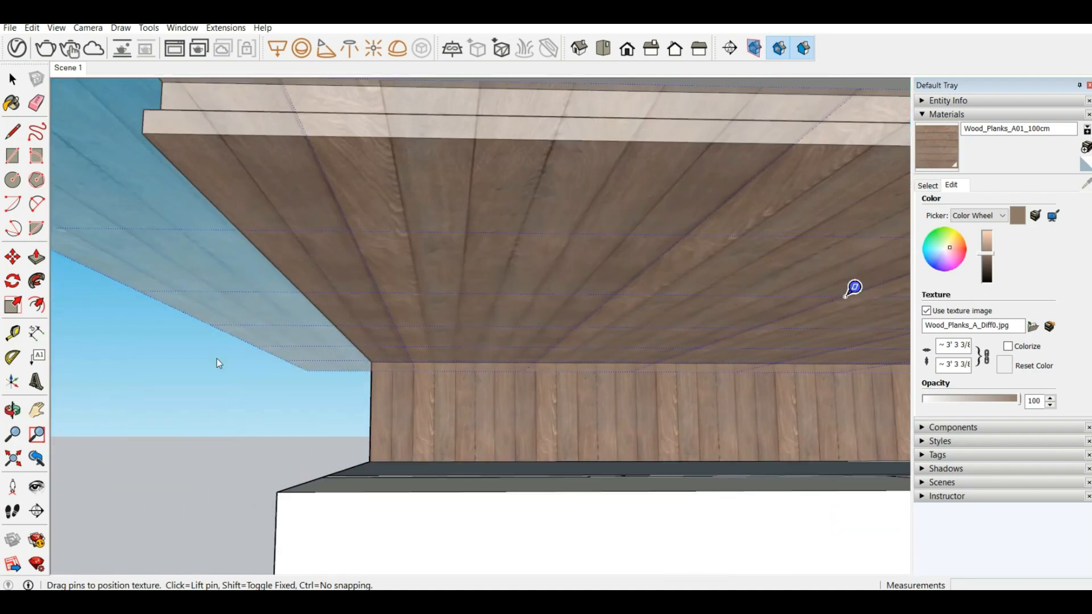
click(219, 364)
Examine the plank direction and scale on the upper wall and roof underside from several angles.
scroll(219, 364, down, 6)
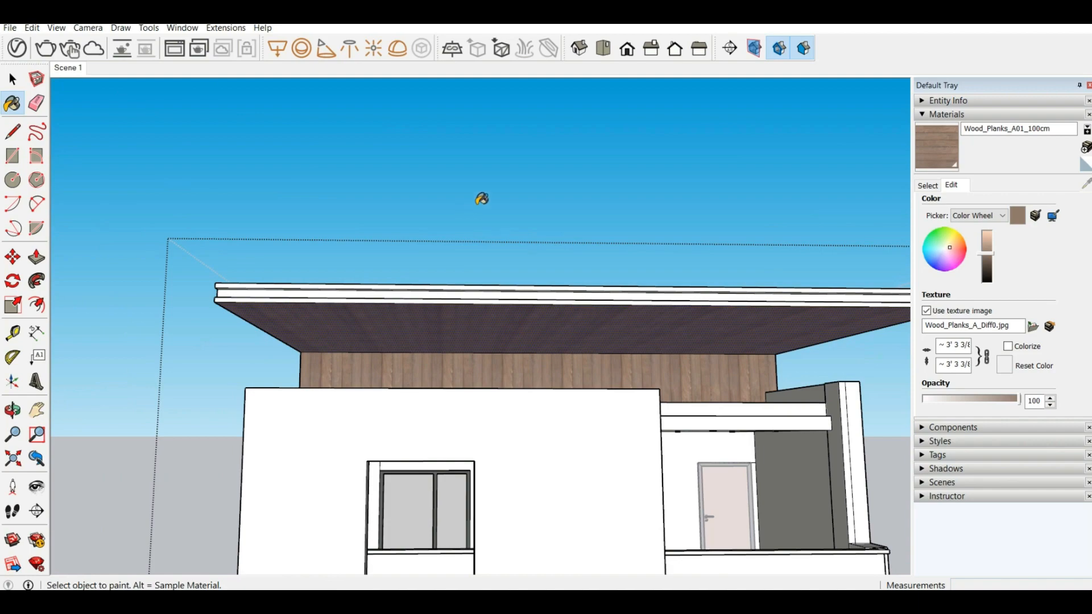
click(13, 79)
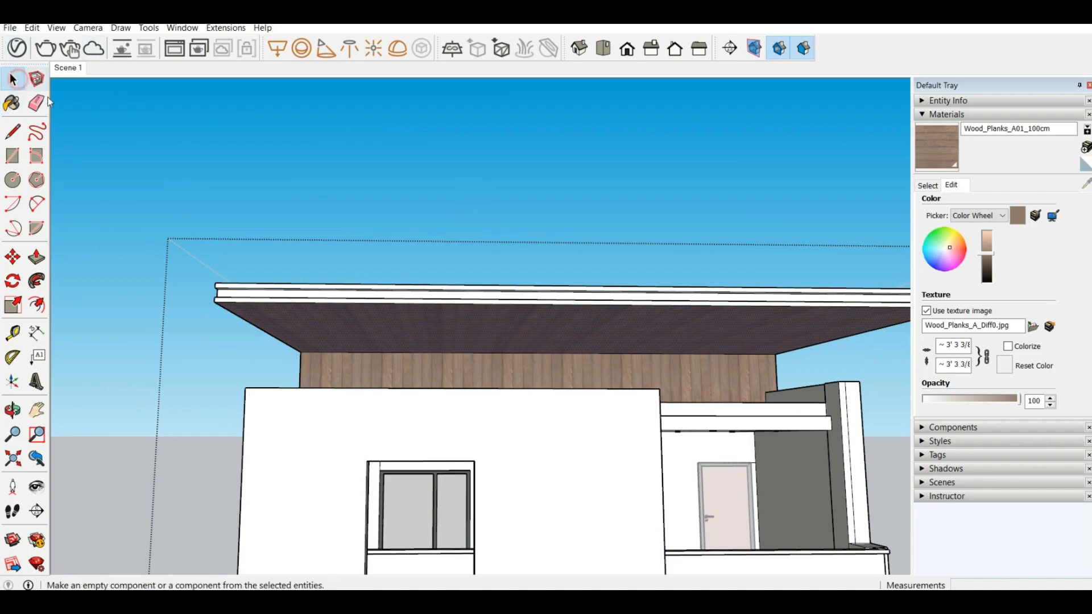
scroll(569, 400, up, 2)
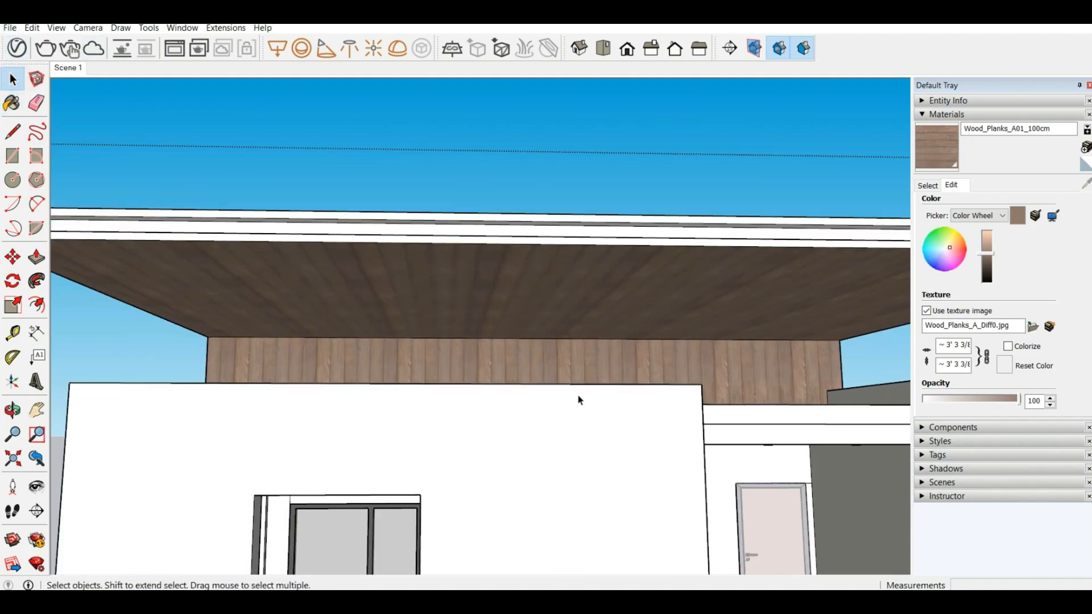
middle_drag(578, 398, 419, 287)
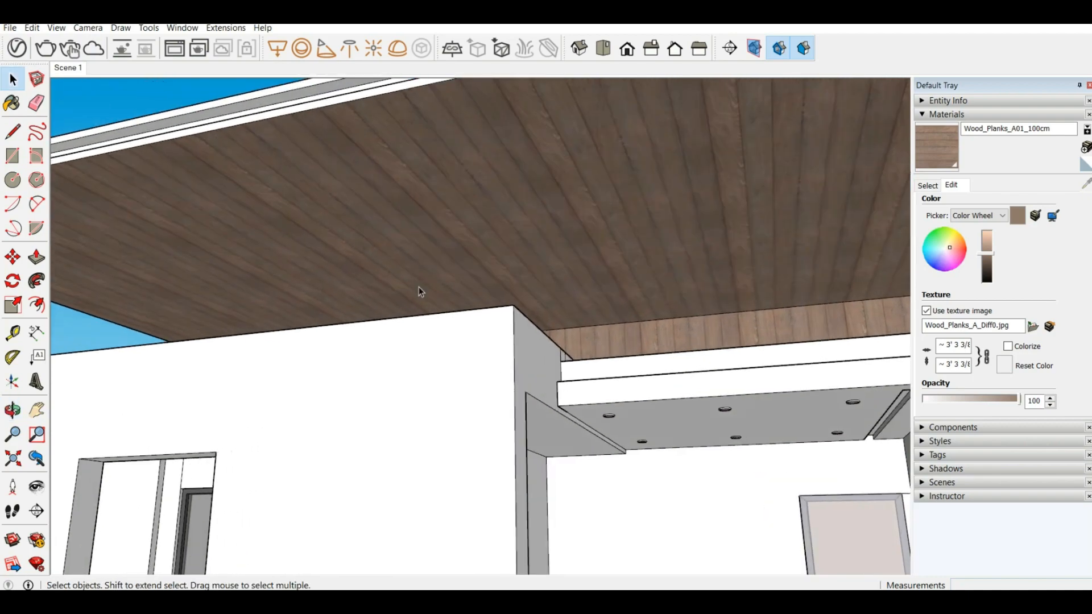
middle_drag(668, 322, 737, 346)
scroll(376, 242, down, 3)
middle_drag(375, 242, 487, 360)
scroll(469, 320, down, 3)
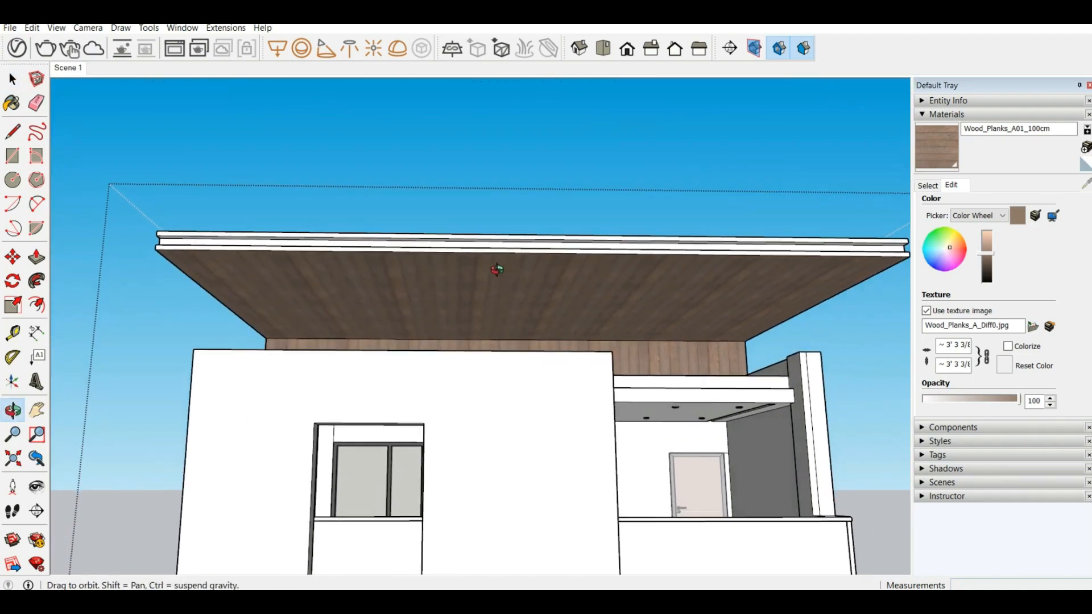
Examine the wood-clad roof and upper wall together with the ground-floor facade, from the front and at an angle.
middle_drag(470, 321, 483, 354)
scroll(488, 367, up, 3)
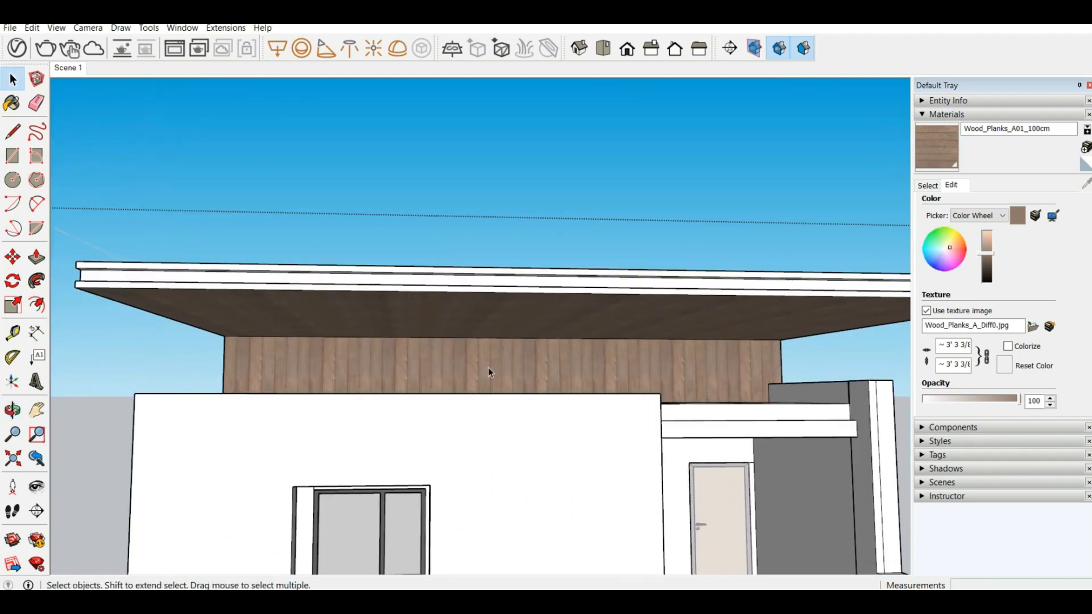
scroll(497, 361, down, 1)
scroll(497, 361, down, 3)
middle_drag(677, 351, 568, 346)
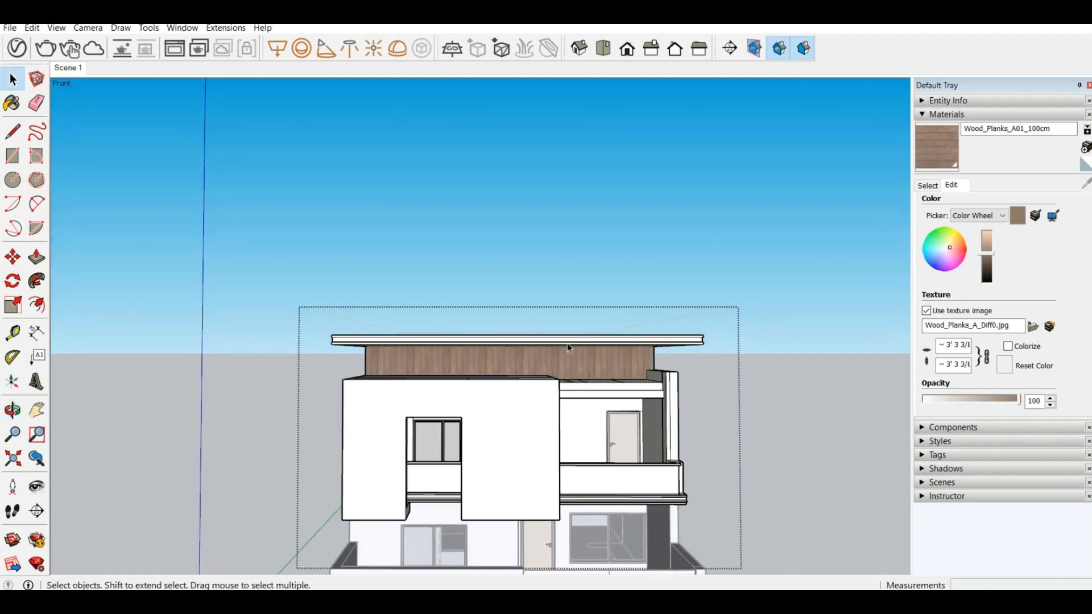
middle_drag(568, 267, 527, 232)
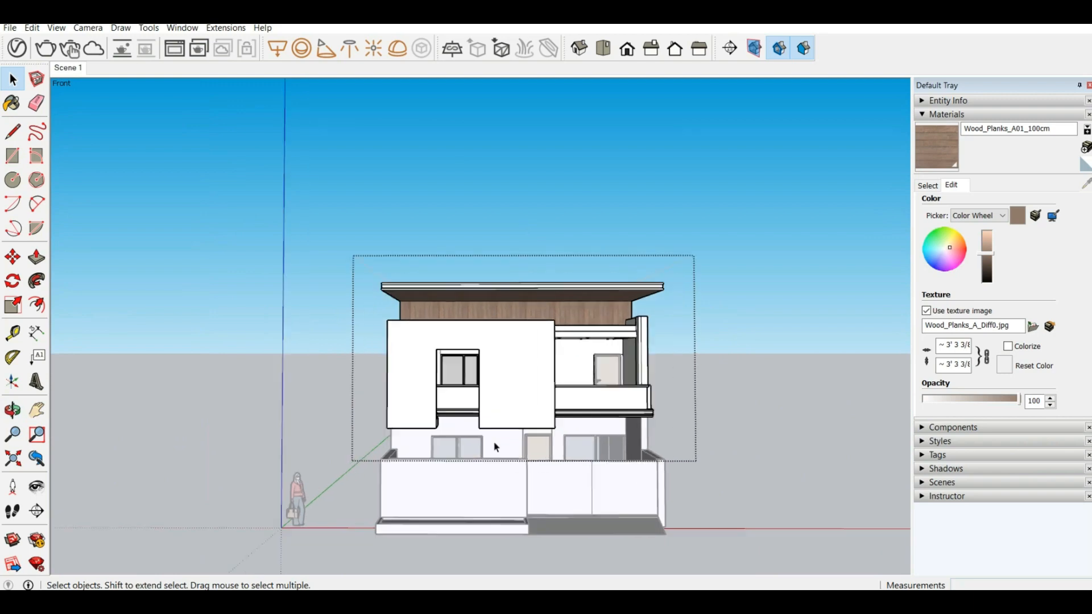
scroll(495, 415, up, 5)
scroll(493, 416, down, 5)
scroll(529, 522, up, 3)
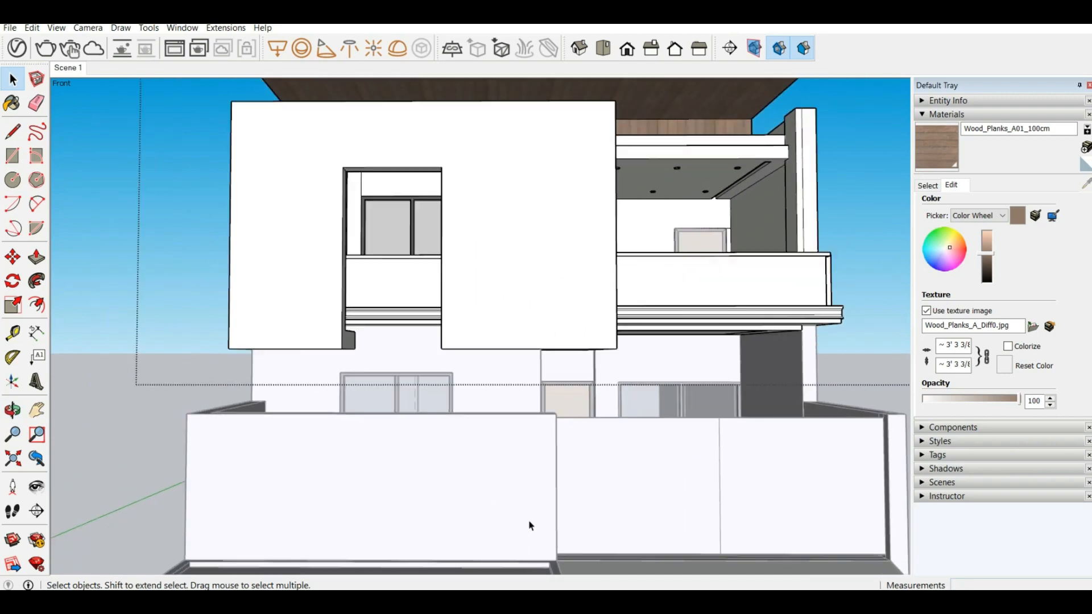
scroll(515, 469, down, 3)
scroll(514, 475, up, 4)
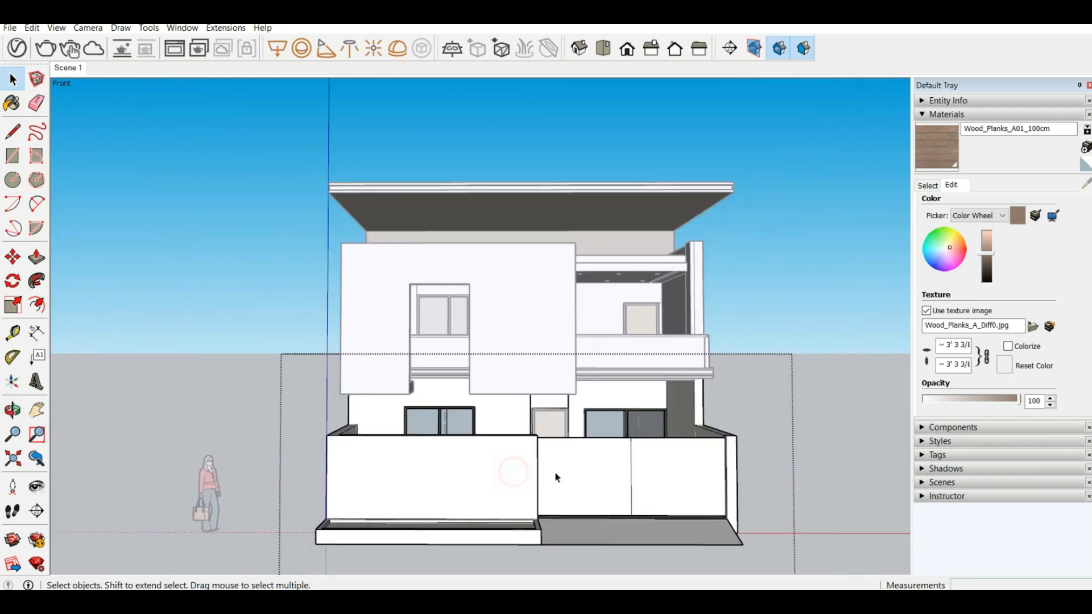
middle_drag(556, 473, 380, 420)
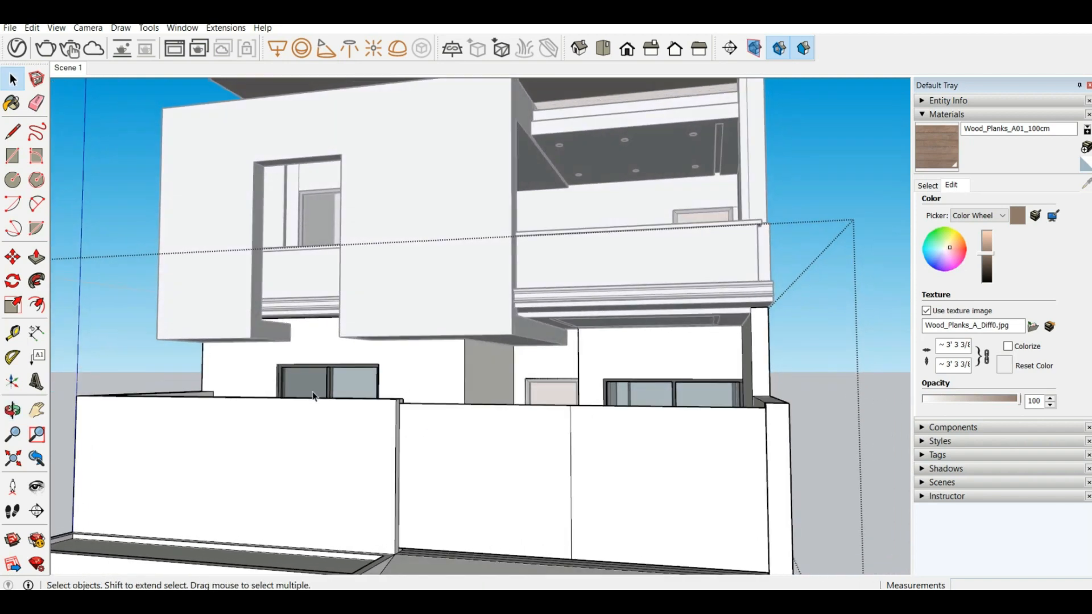
scroll(313, 396, down, 5)
scroll(357, 379, down, 2)
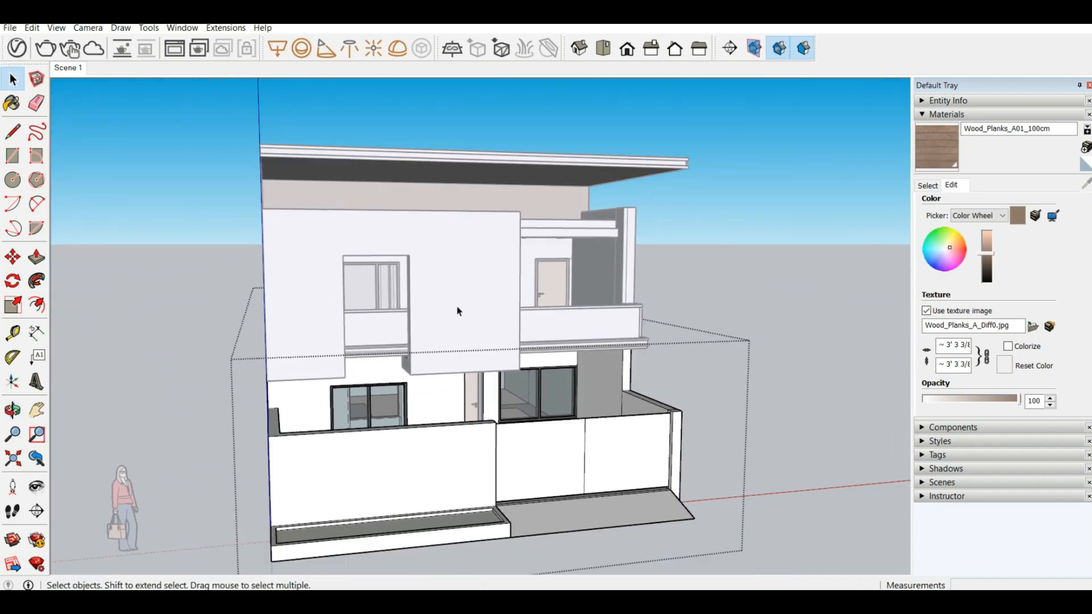
middle_drag(611, 353, 577, 307)
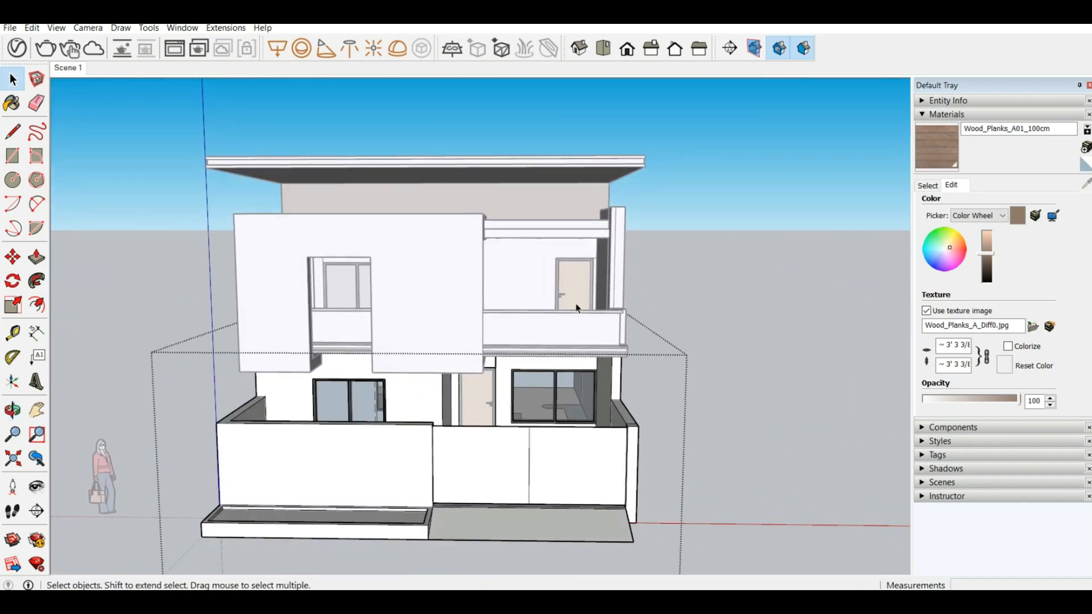
click(927, 186)
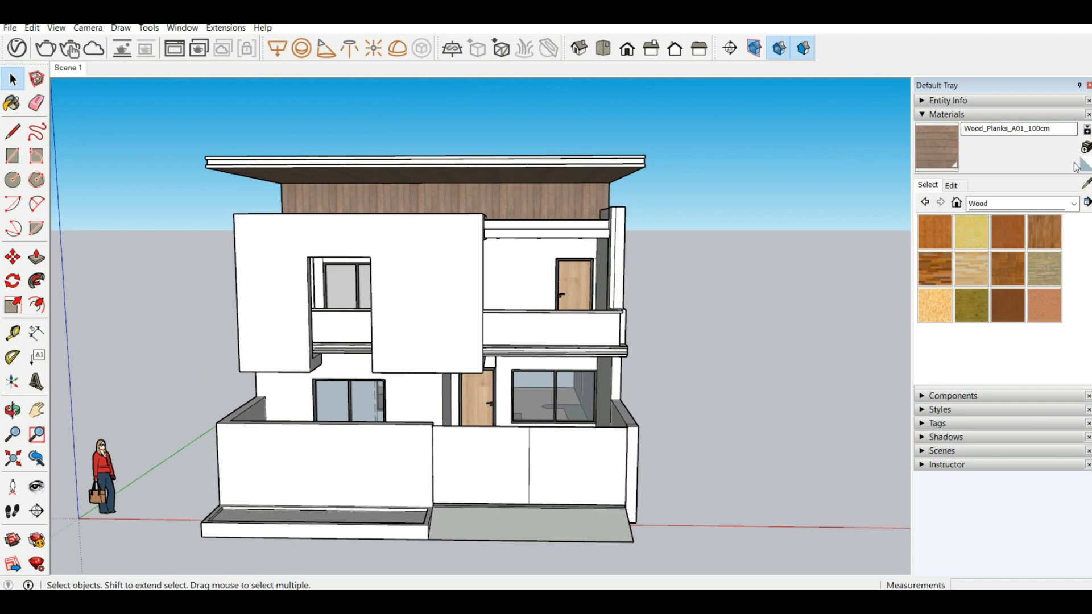
click(1086, 149)
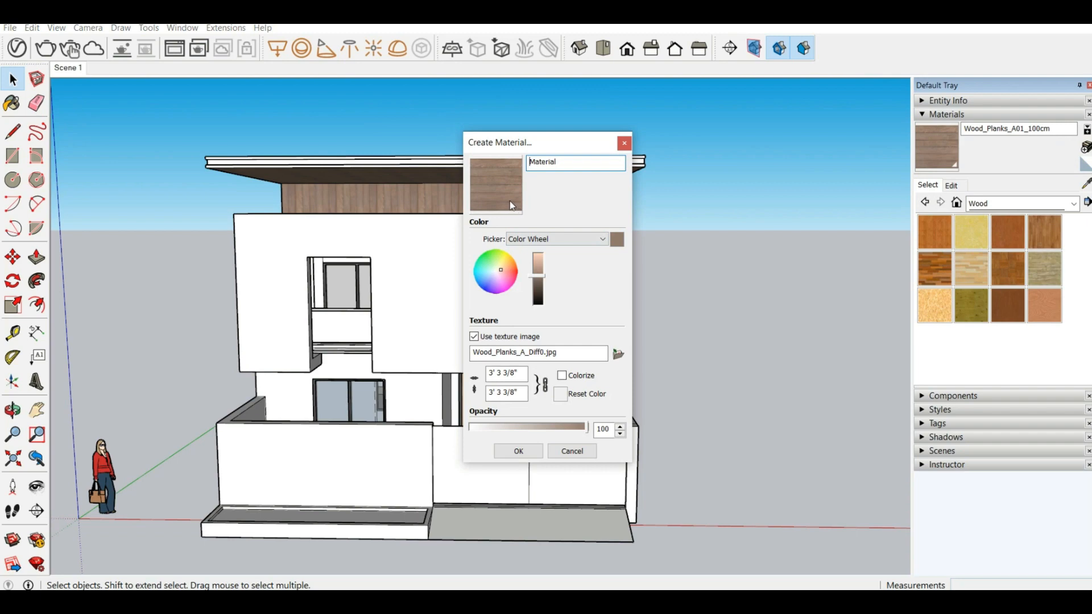
click(617, 355)
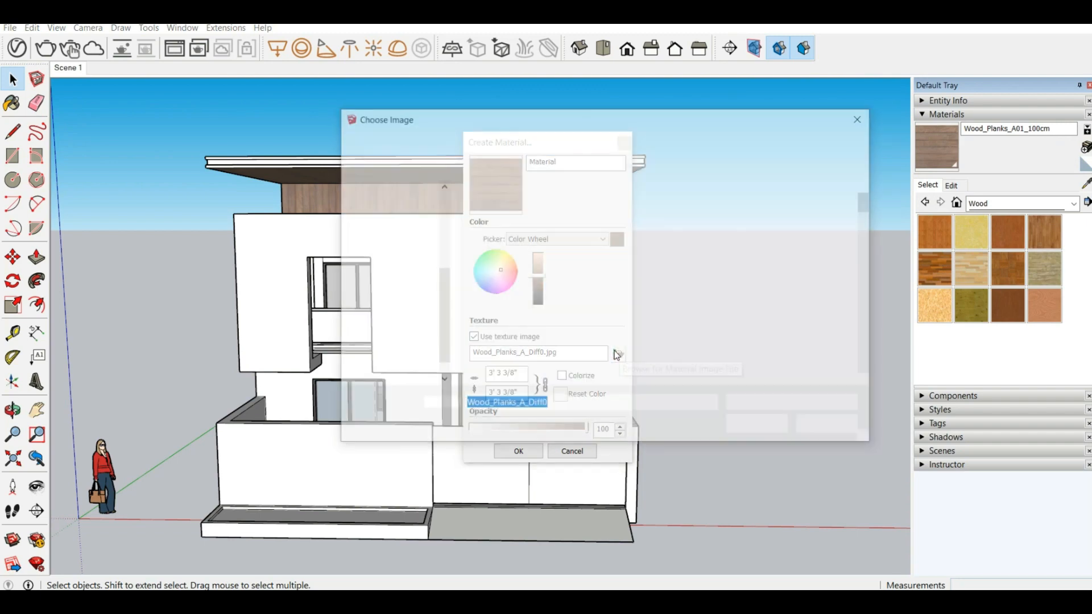
scroll(629, 305, down, 6)
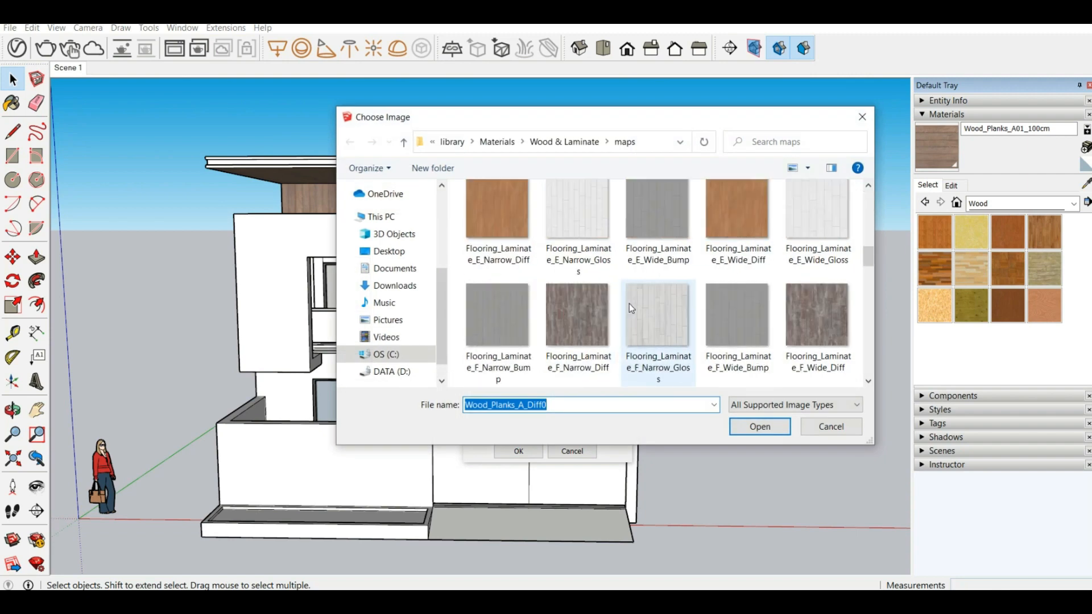
scroll(629, 304, down, 3)
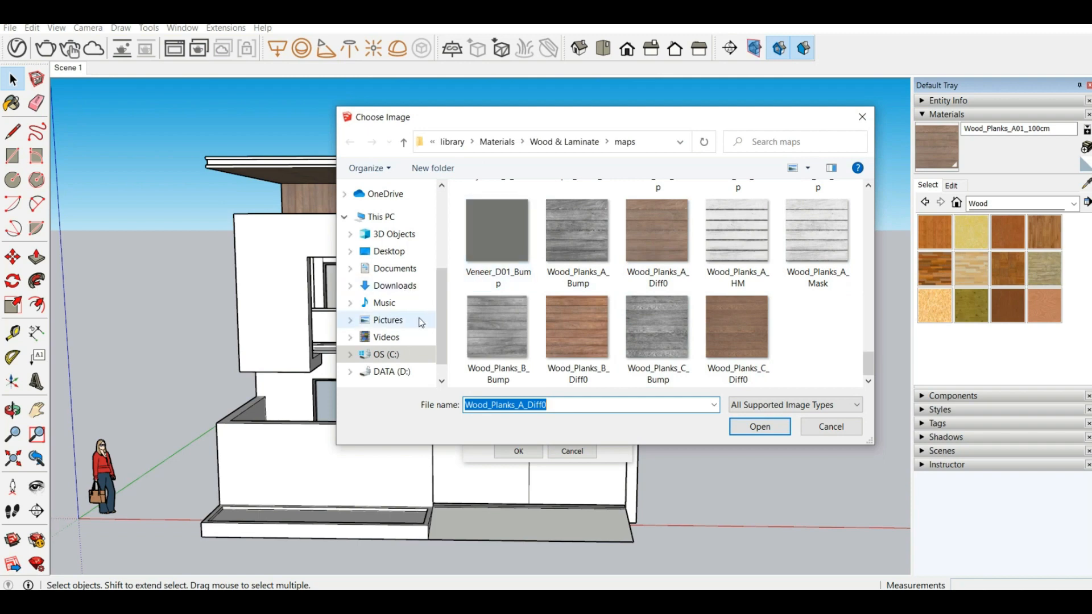
click(414, 372)
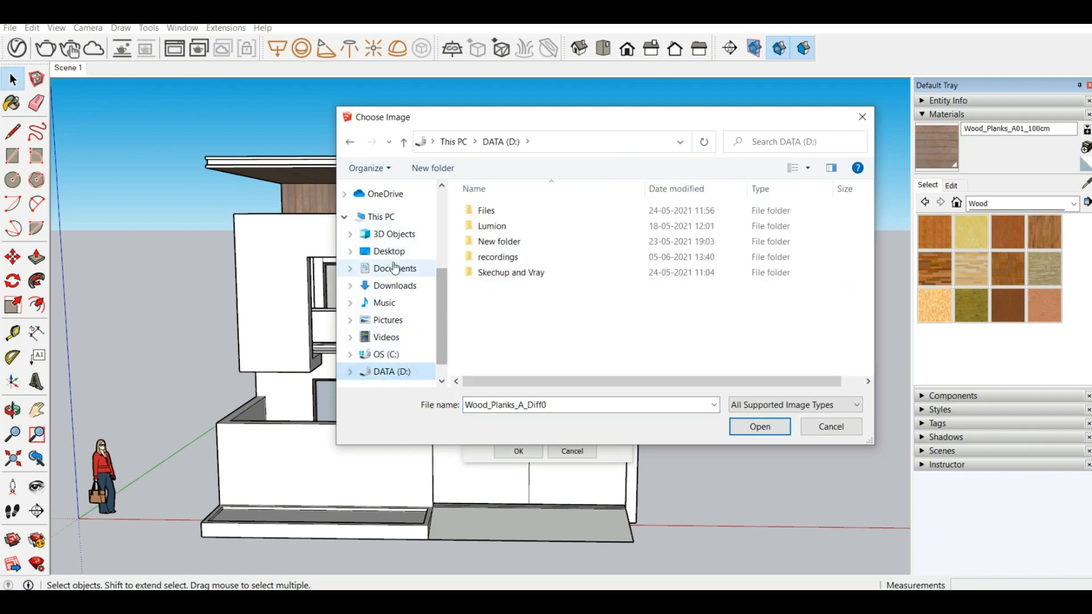
click(395, 285)
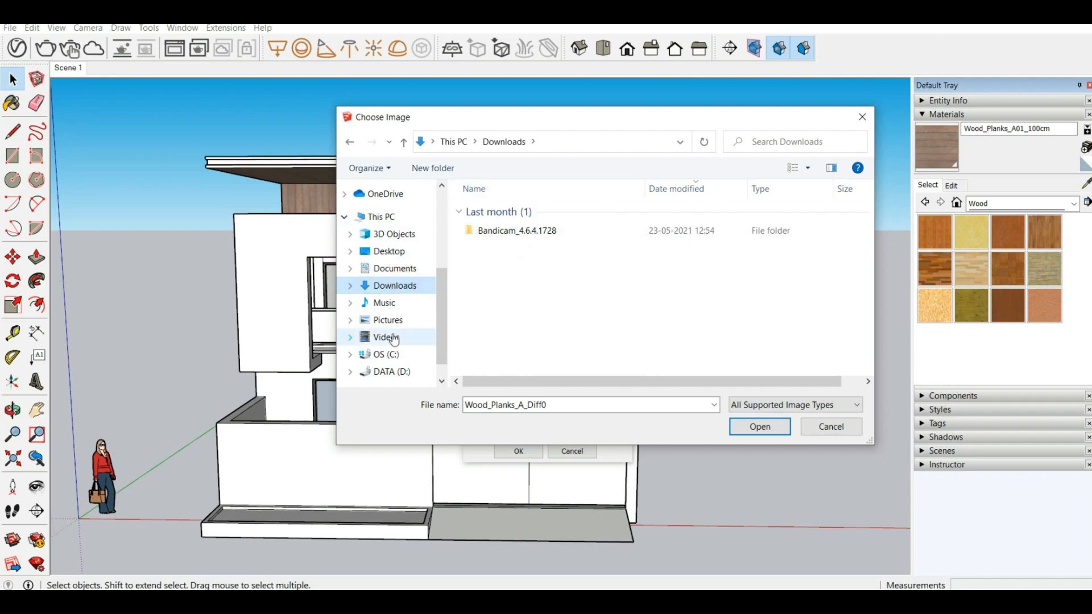
click(385, 303)
click(385, 354)
click(404, 372)
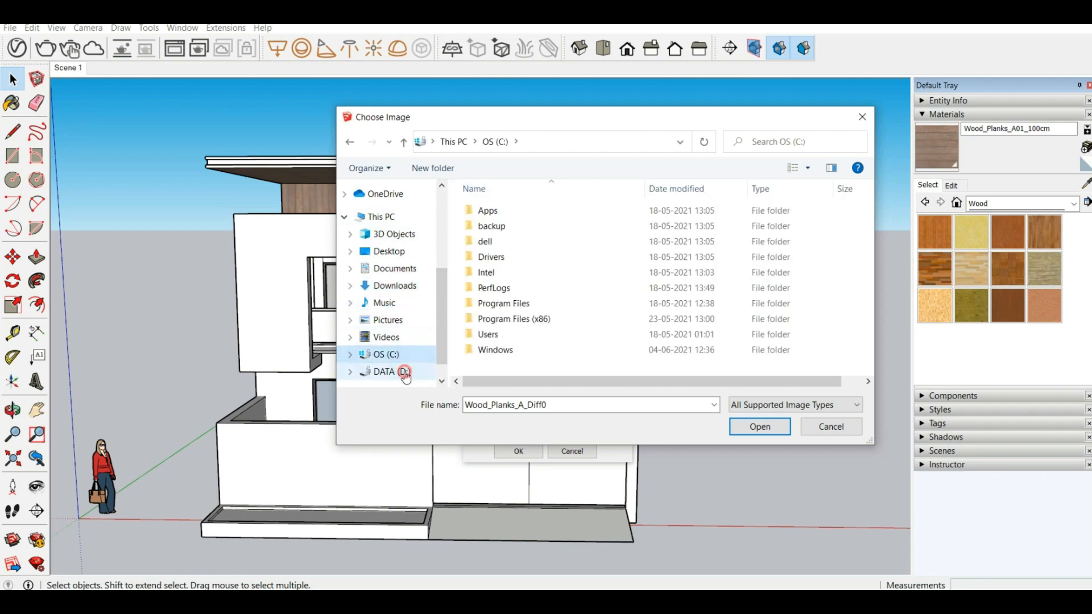
click(862, 118)
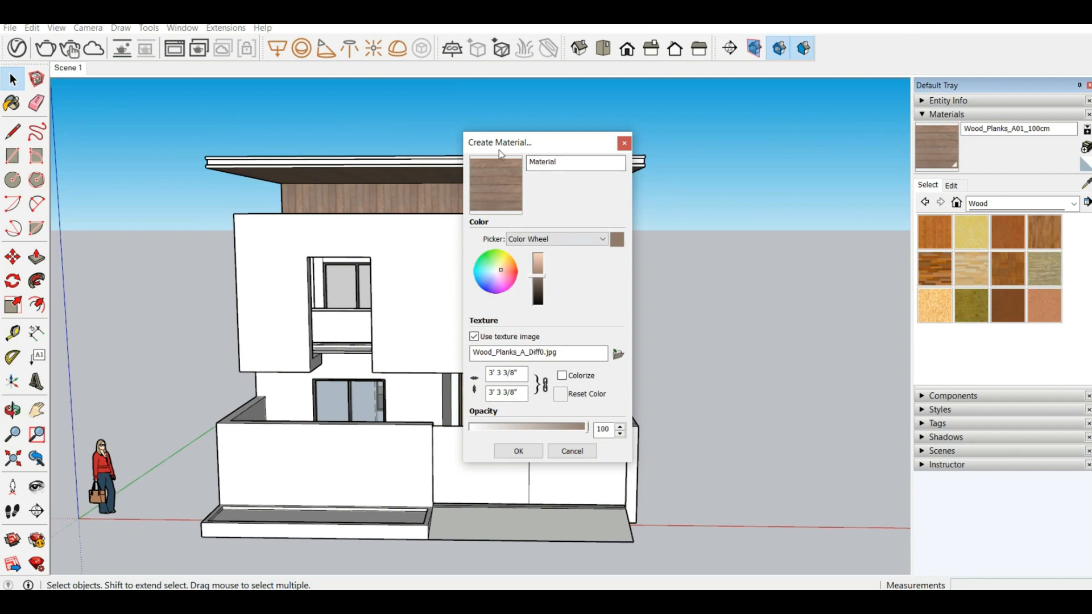
click(624, 143)
Inspect the whole house from the front and from low corner angles, close up and far away, for a suitable camera view.
scroll(469, 308, up, 3)
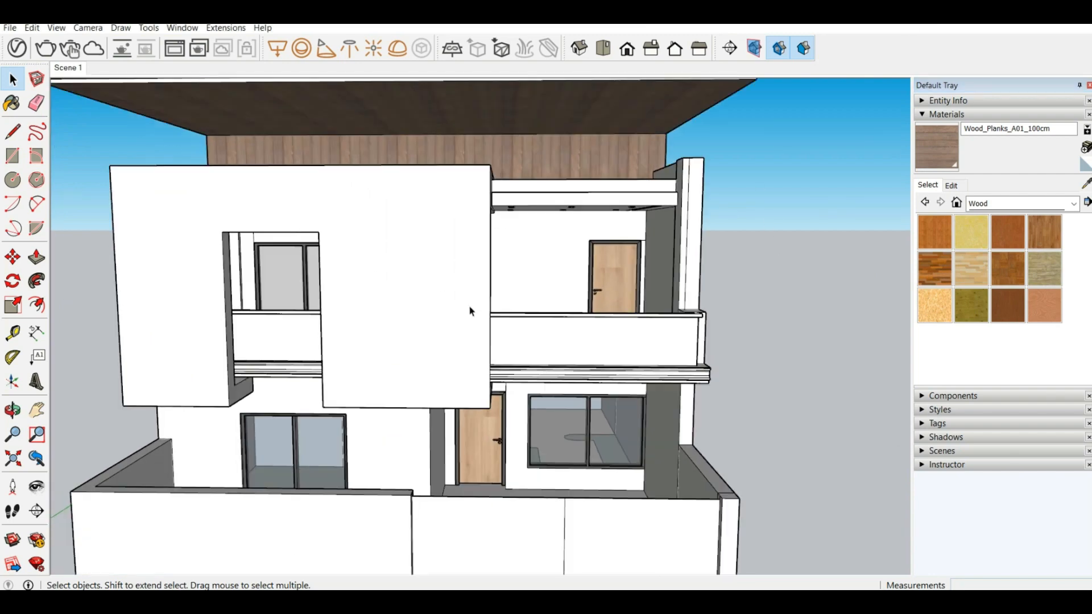
middle_drag(468, 307, 496, 190)
scroll(434, 281, down, 5)
scroll(384, 208, up, 8)
scroll(384, 209, down, 9)
scroll(492, 290, up, 4)
scroll(512, 230, up, 2)
scroll(513, 234, up, 2)
middle_drag(512, 237, 586, 308)
scroll(604, 334, down, 5)
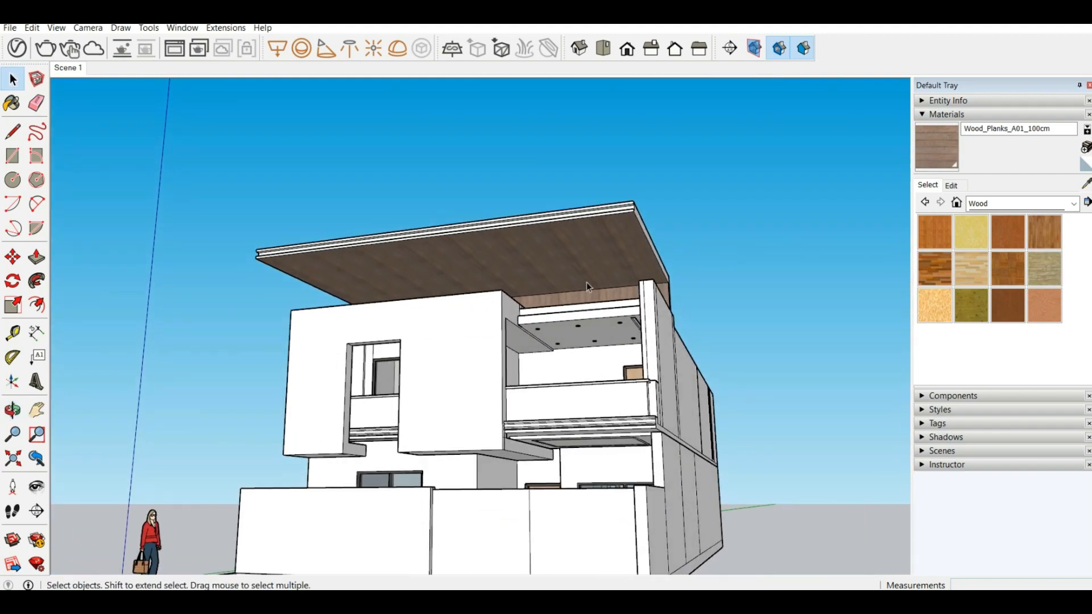
middle_drag(377, 260, 377, 260)
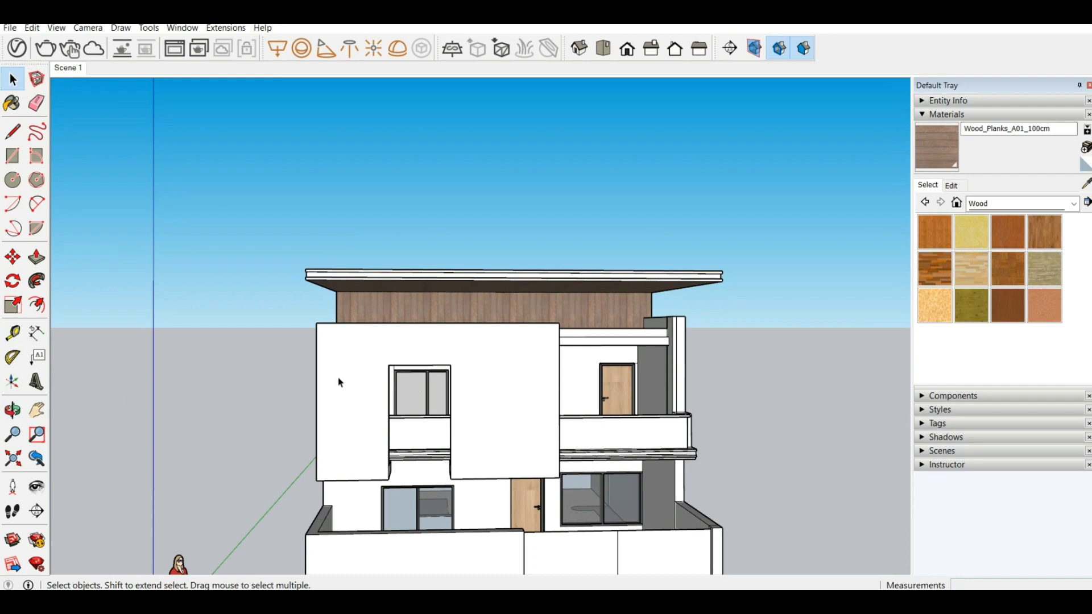
scroll(339, 382, down, 5)
scroll(312, 444, up, 10)
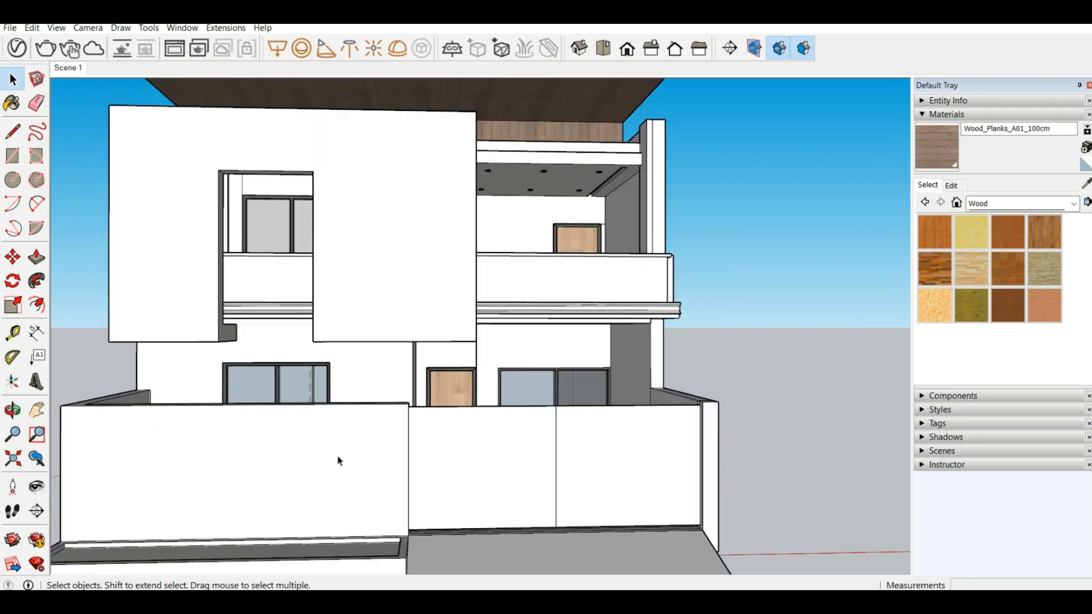
scroll(339, 460, down, 5)
scroll(317, 435, up, 8)
scroll(91, 111, down, 3)
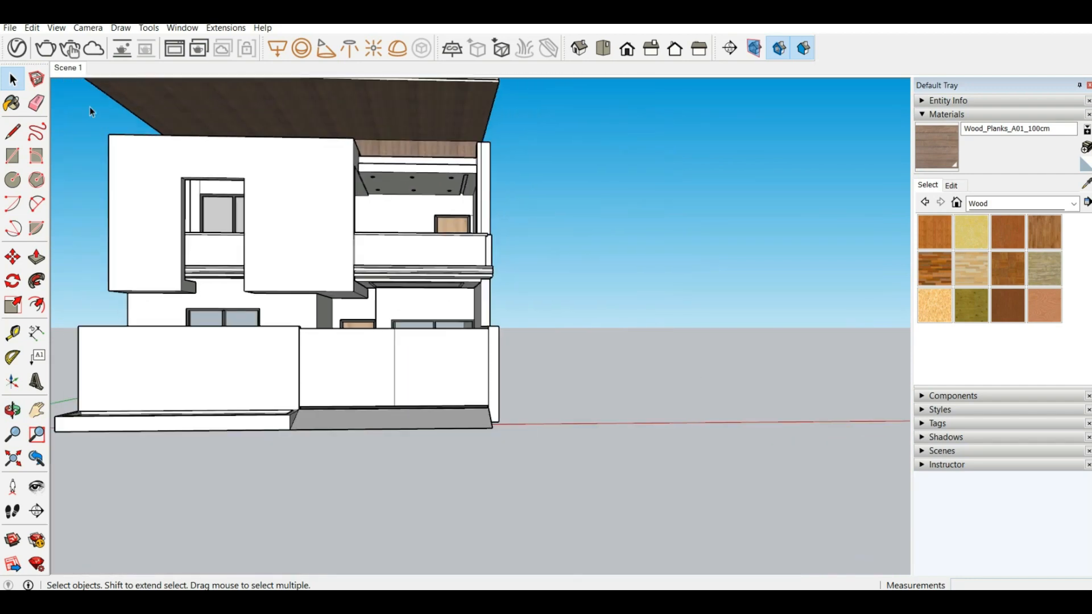
scroll(334, 323, down, 2)
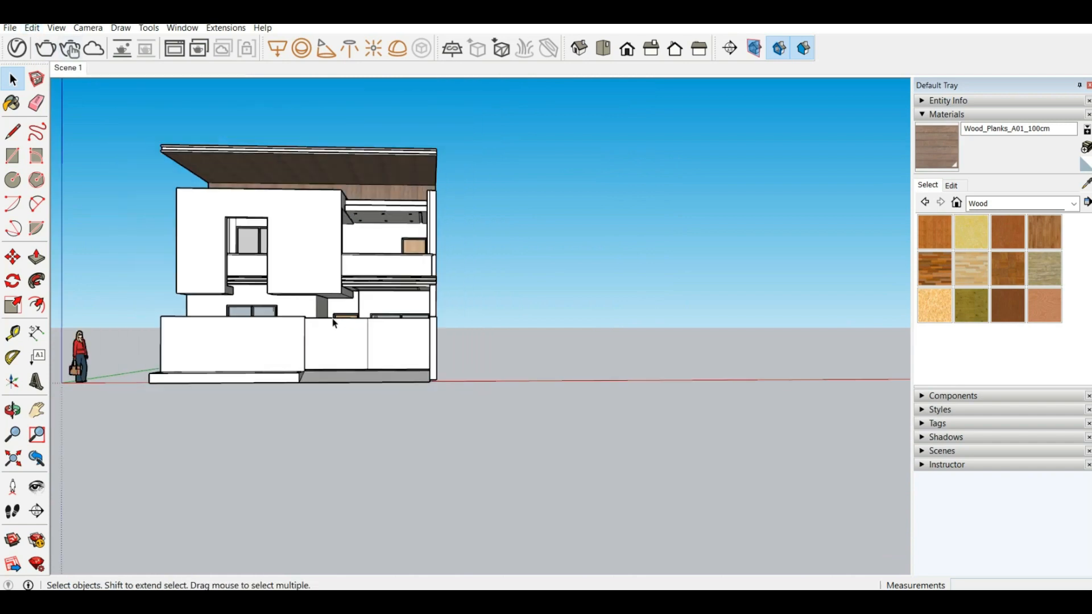
middle_drag(249, 234, 299, 233)
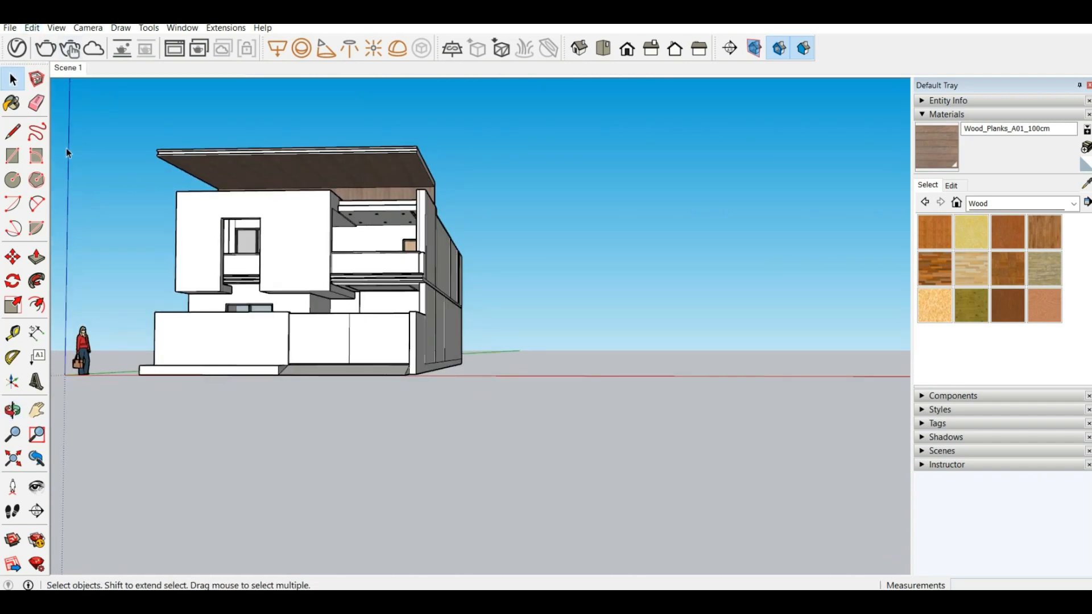
scroll(83, 149, up, 3)
scroll(84, 149, down, 3)
scroll(128, 172, up, 5)
scroll(128, 172, down, 3)
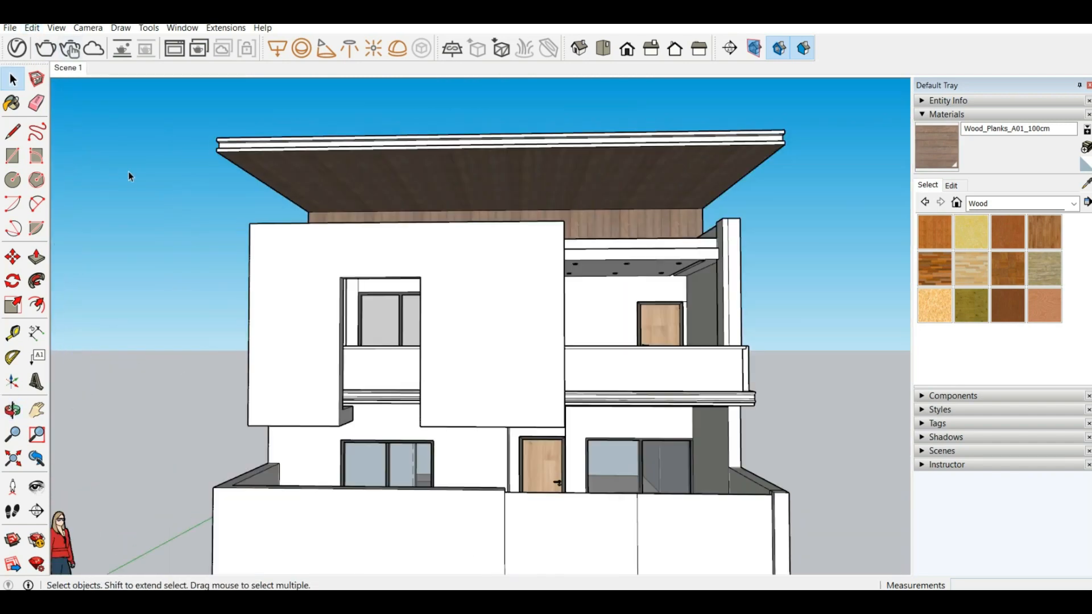
middle_drag(129, 172, 74, 153)
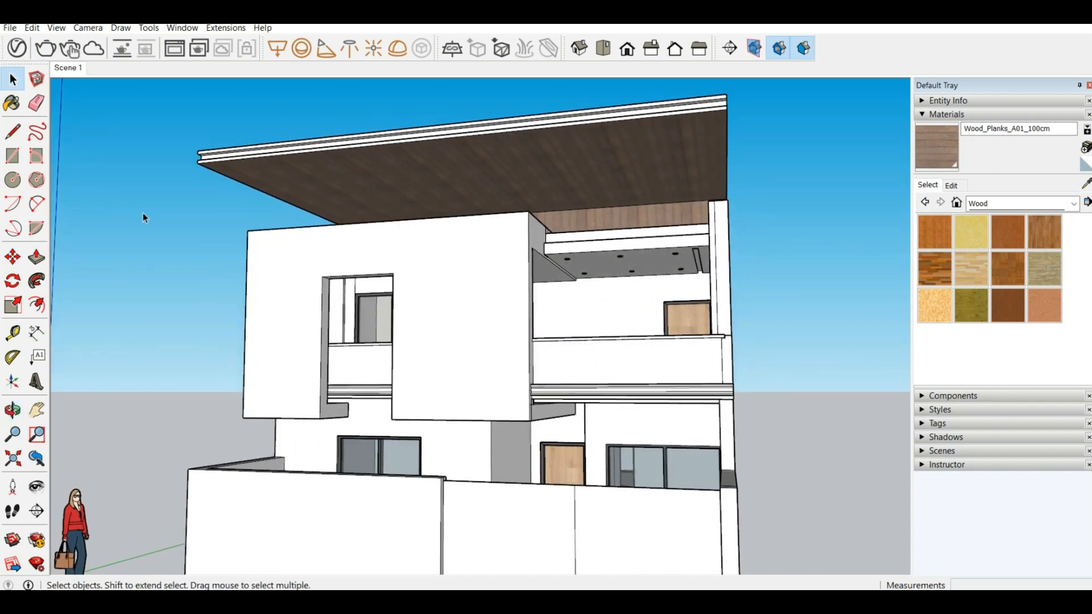
scroll(145, 214, down, 2)
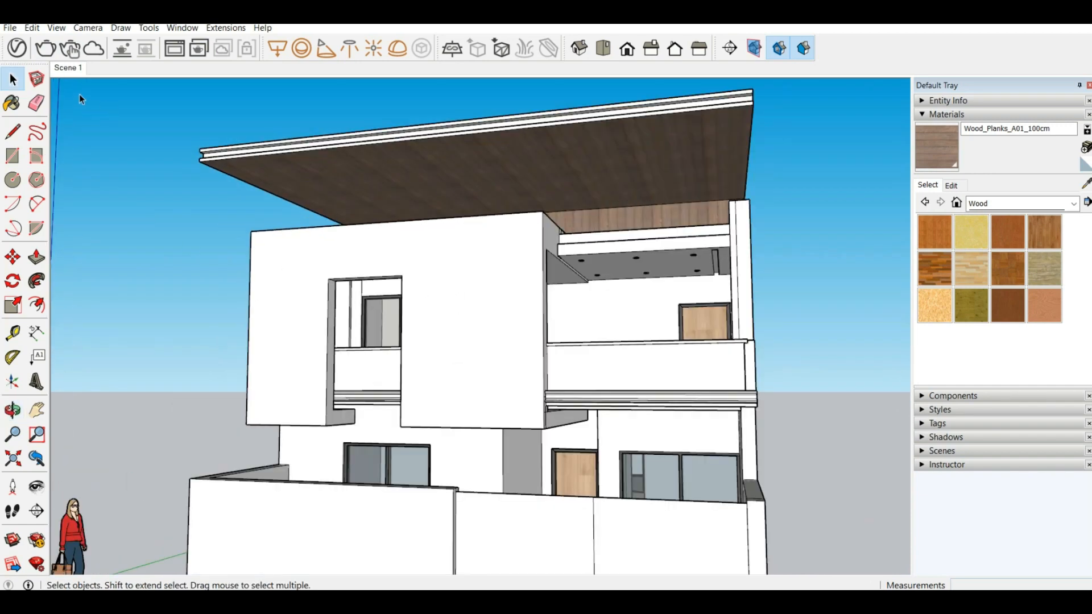
Frame the complete house front in view with the Pan tool and set the camera to Two-Point Perspective.
click(37, 409)
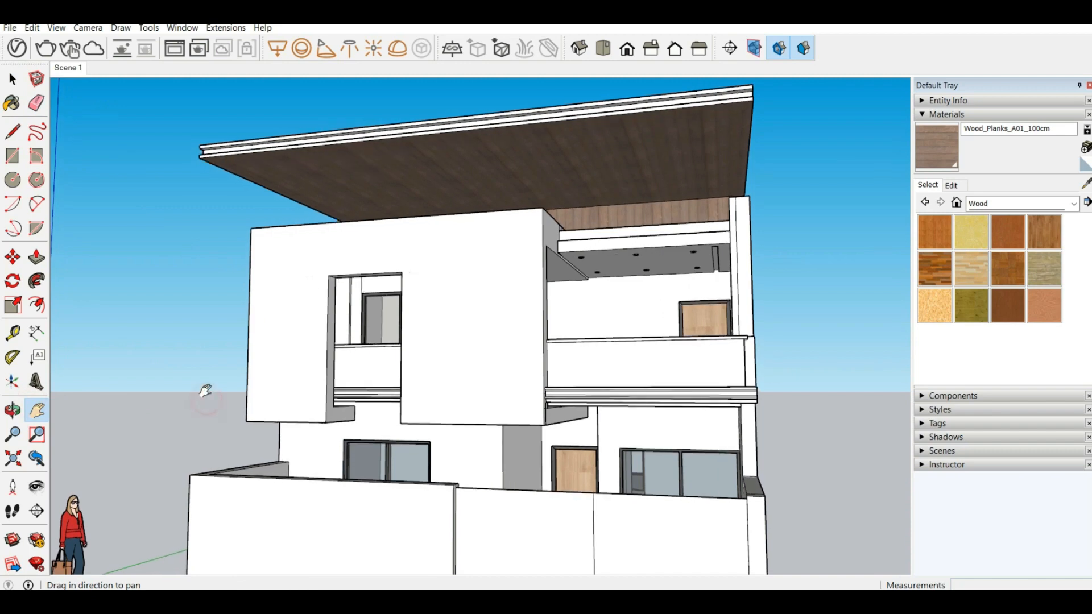
drag(205, 387, 206, 375)
shift+middle_drag(206, 375, 265, 340)
scroll(233, 283, down, 1)
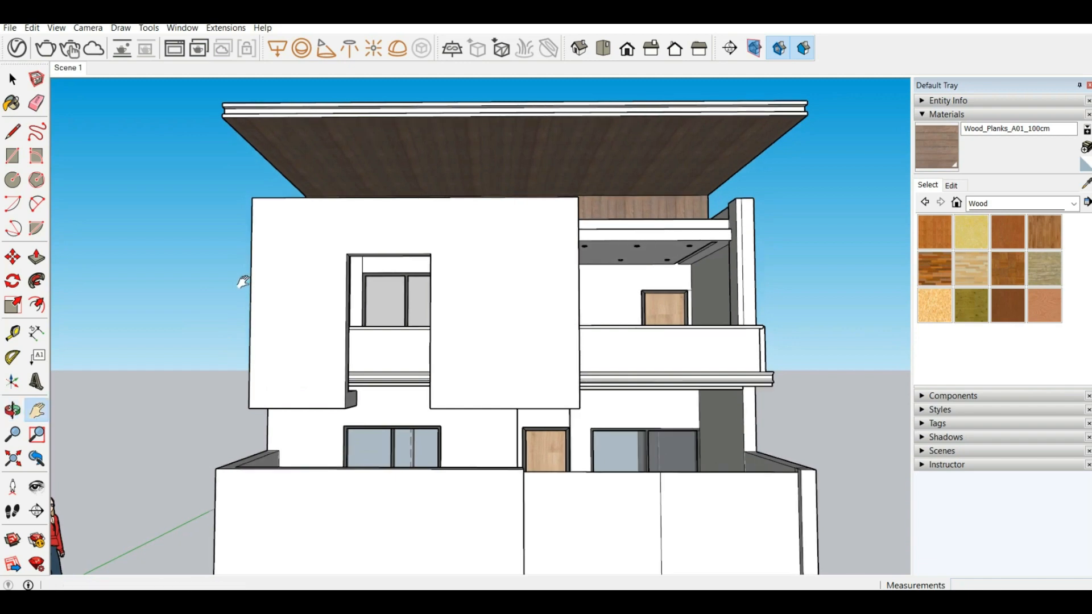
scroll(242, 281, down, 2)
drag(237, 278, 301, 286)
click(149, 28)
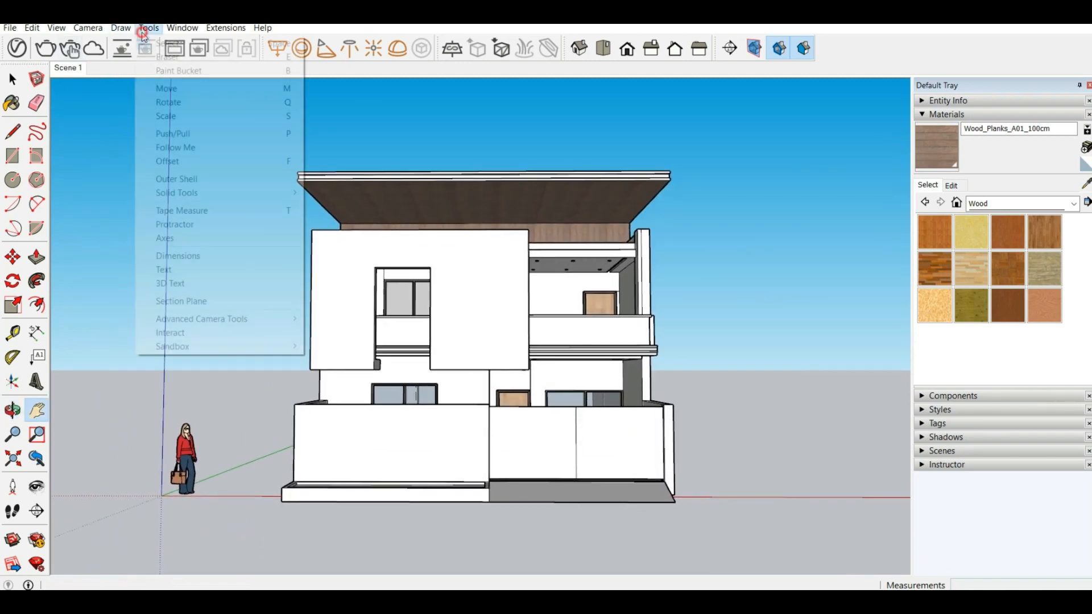
mouse_move(169, 32)
mouse_move(88, 28)
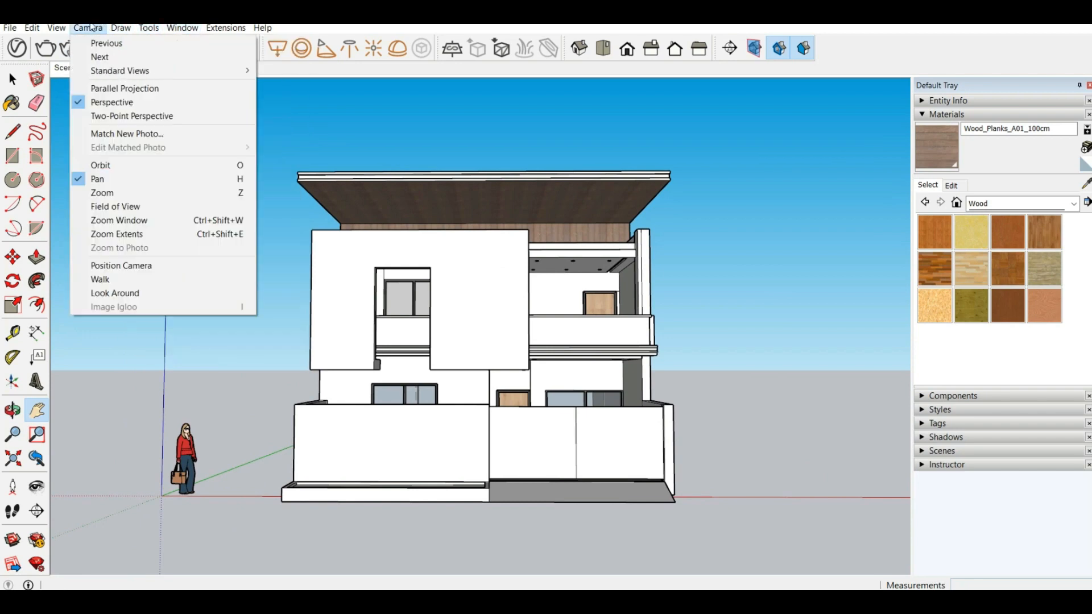
click(144, 117)
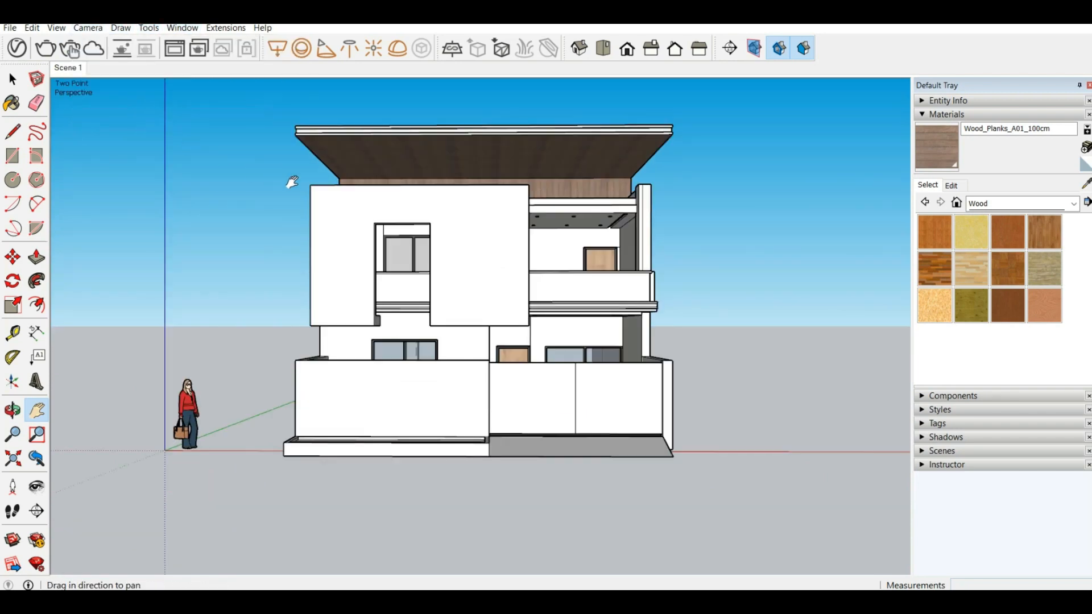
scroll(413, 243, up, 2)
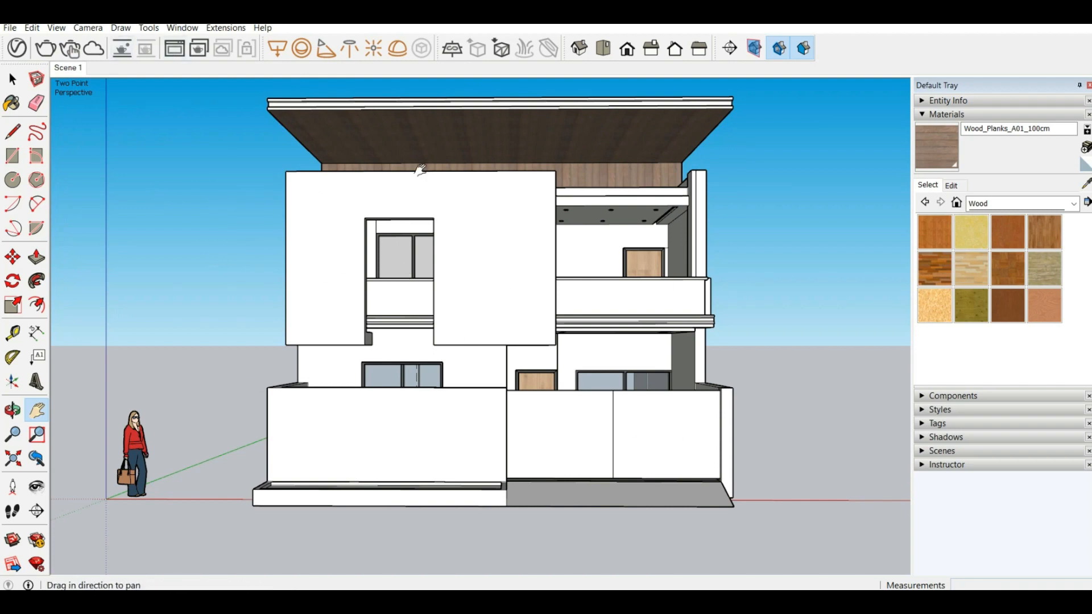
Save the two-point perspective front view of the house as a new scene.
click(32, 27)
mouse_move(56, 35)
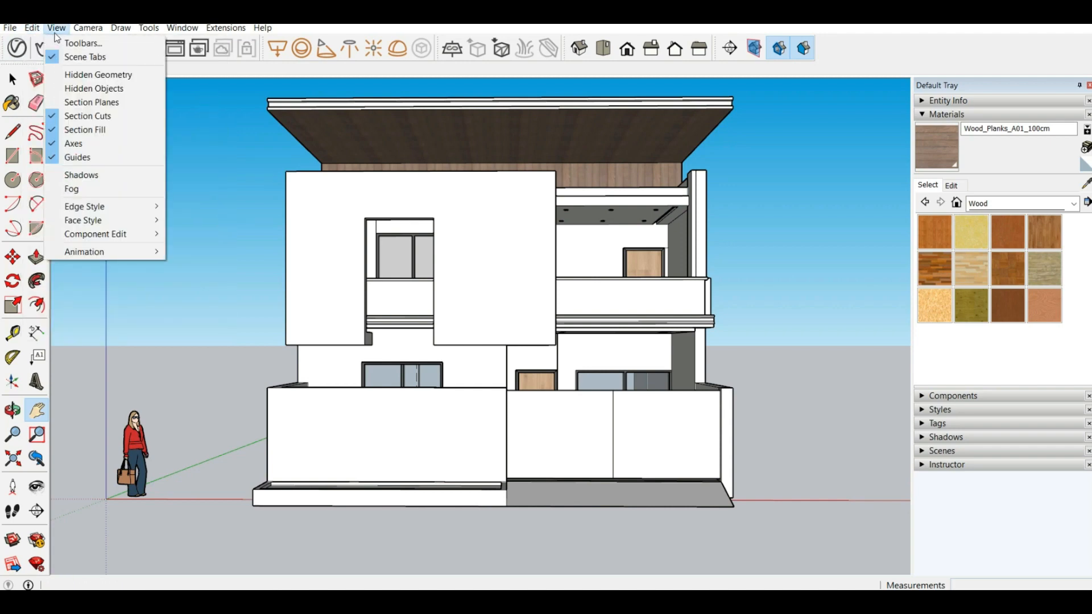
mouse_move(157, 256)
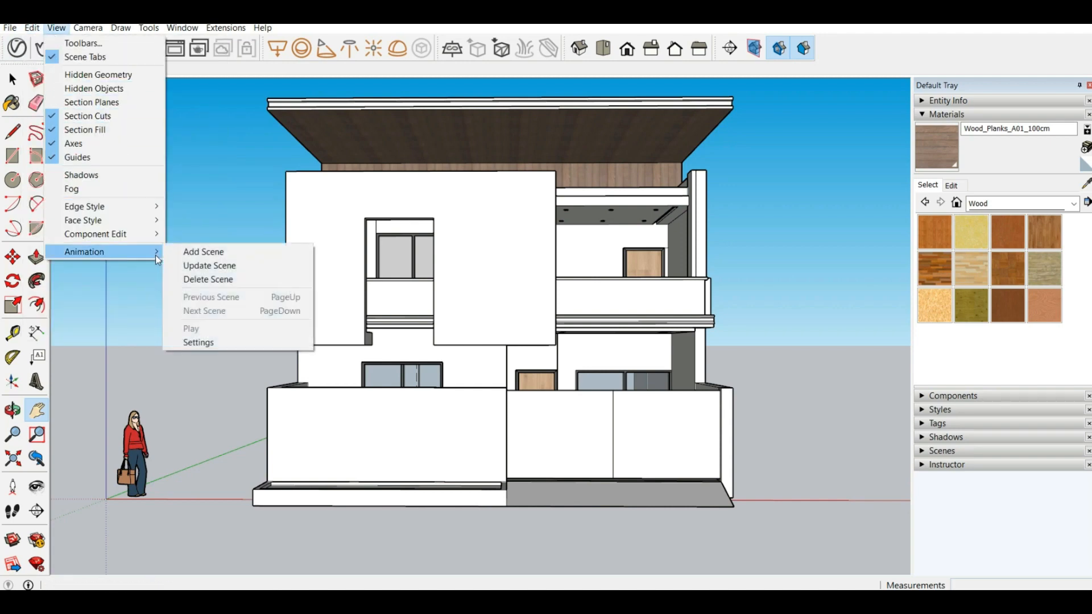
click(200, 258)
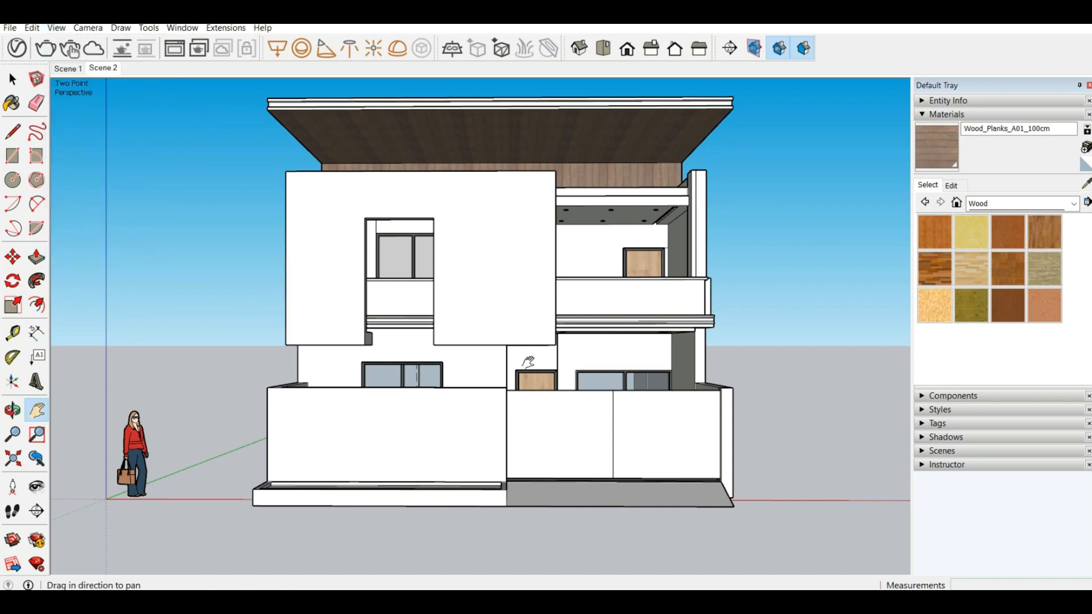
Switch between Scene 1 and Scene 2 to compare their saved camera views.
click(68, 69)
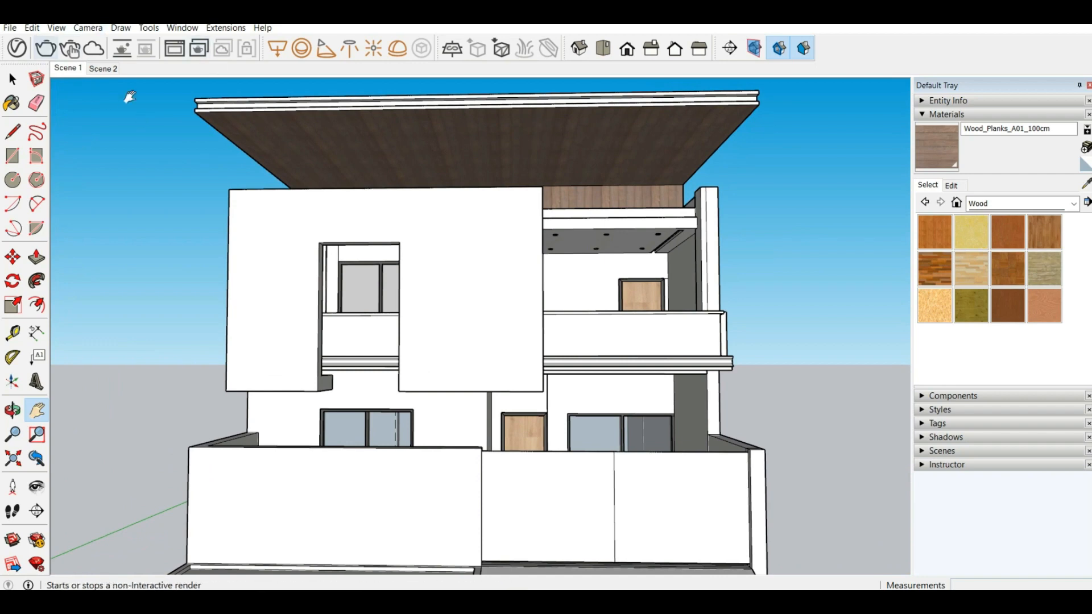
click(104, 69)
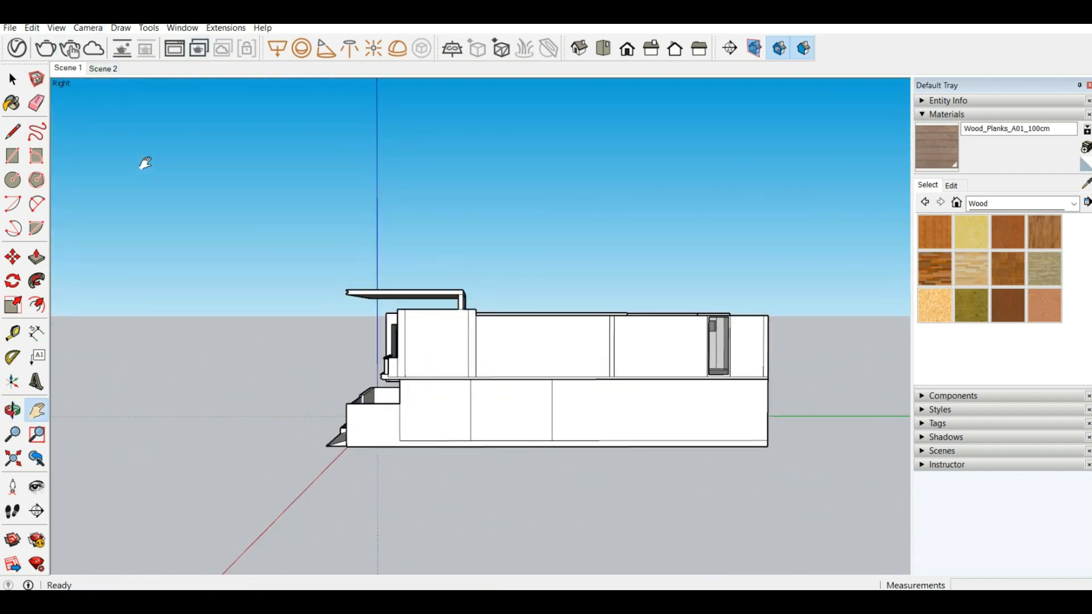
click(93, 68)
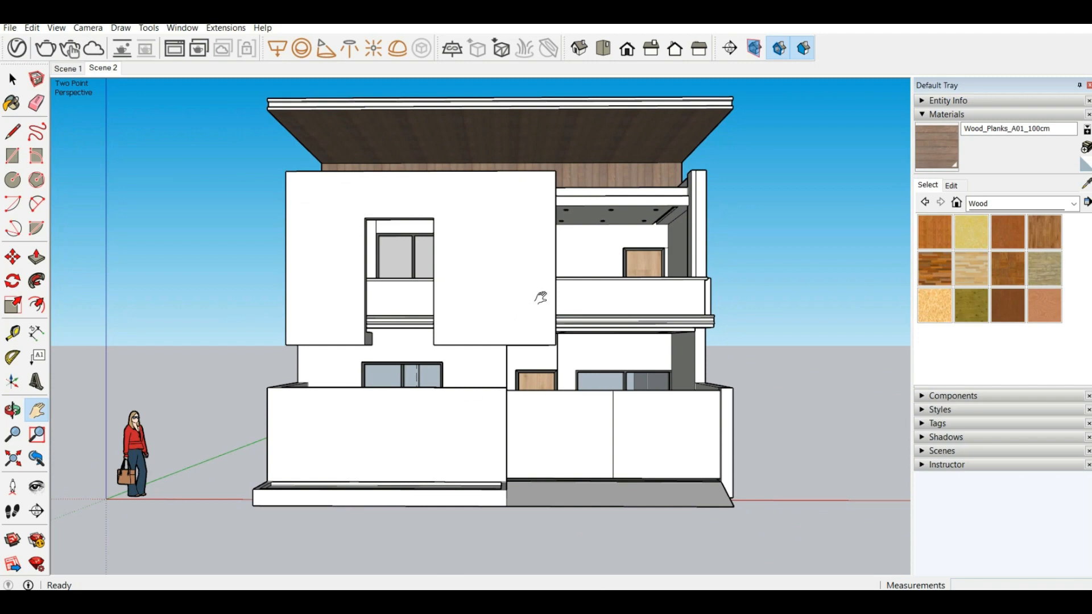
Frame a closer, low front view of the house with the wood roof underside in sight and add it as a third scene.
scroll(539, 296, down, 1)
middle_drag(540, 284, 545, 267)
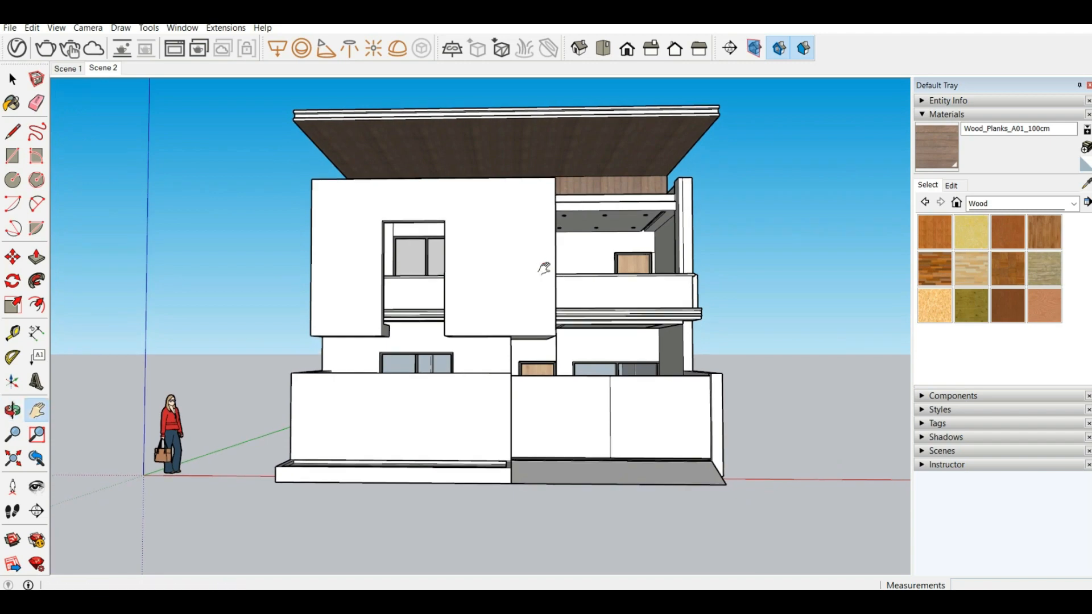
middle_drag(434, 144, 437, 138)
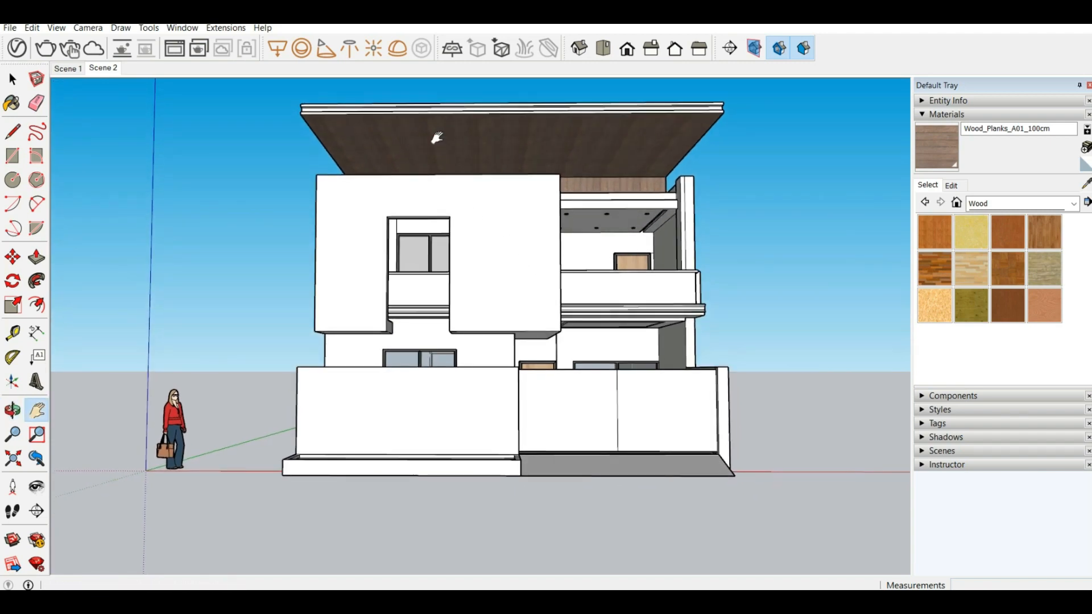
scroll(437, 146, up, 3)
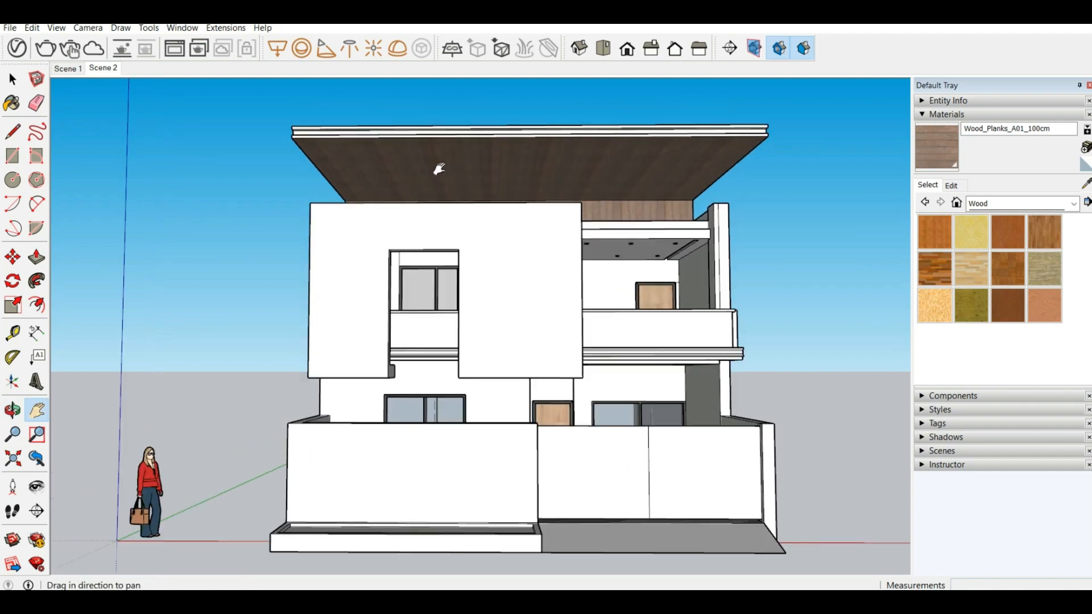
scroll(443, 172, up, 2)
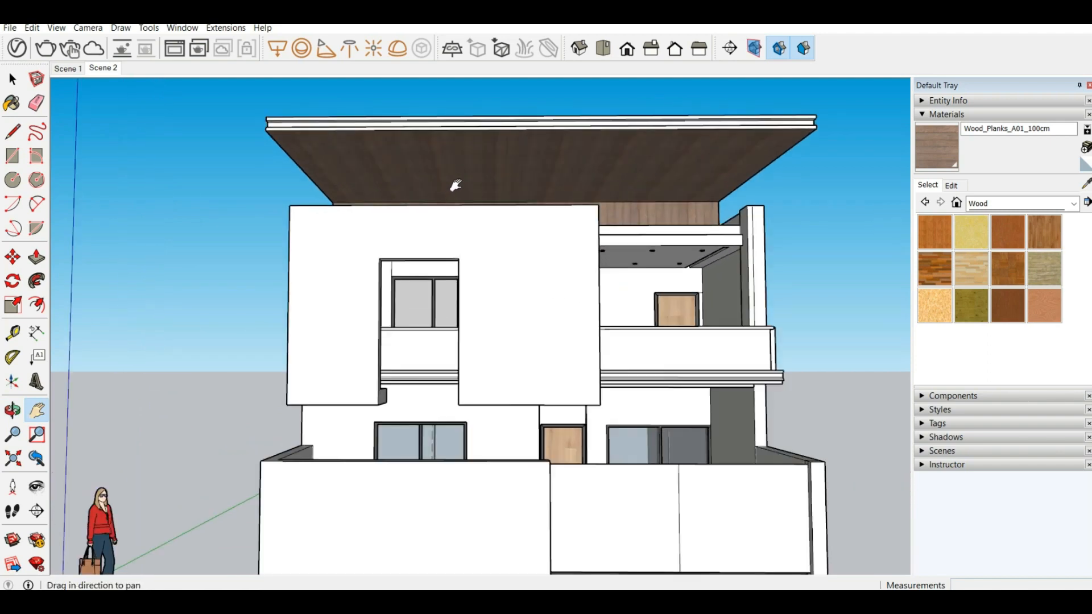
drag(456, 185, 423, 164)
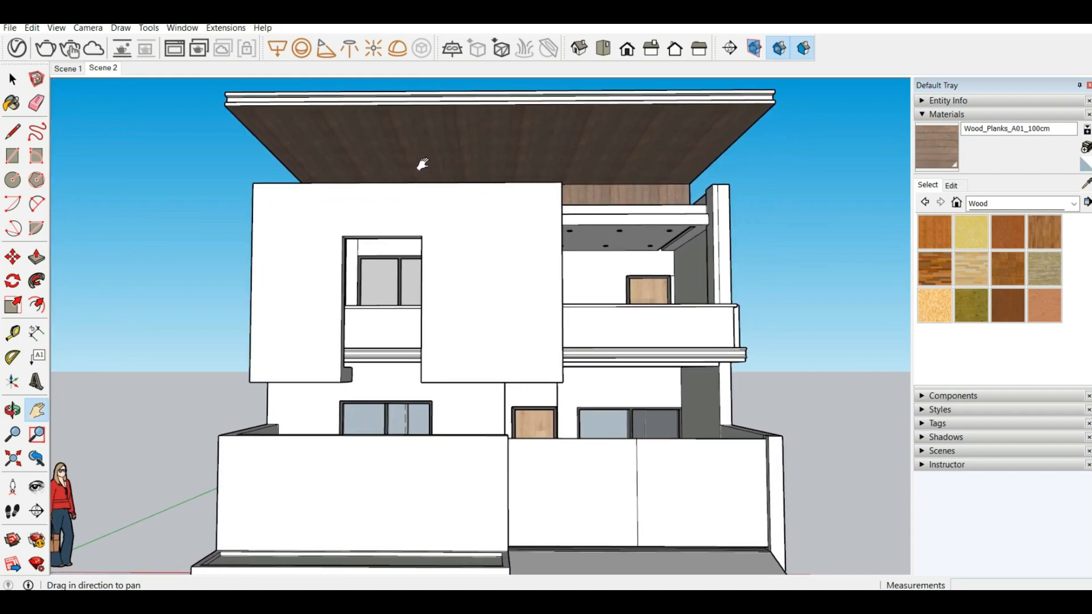
click(57, 28)
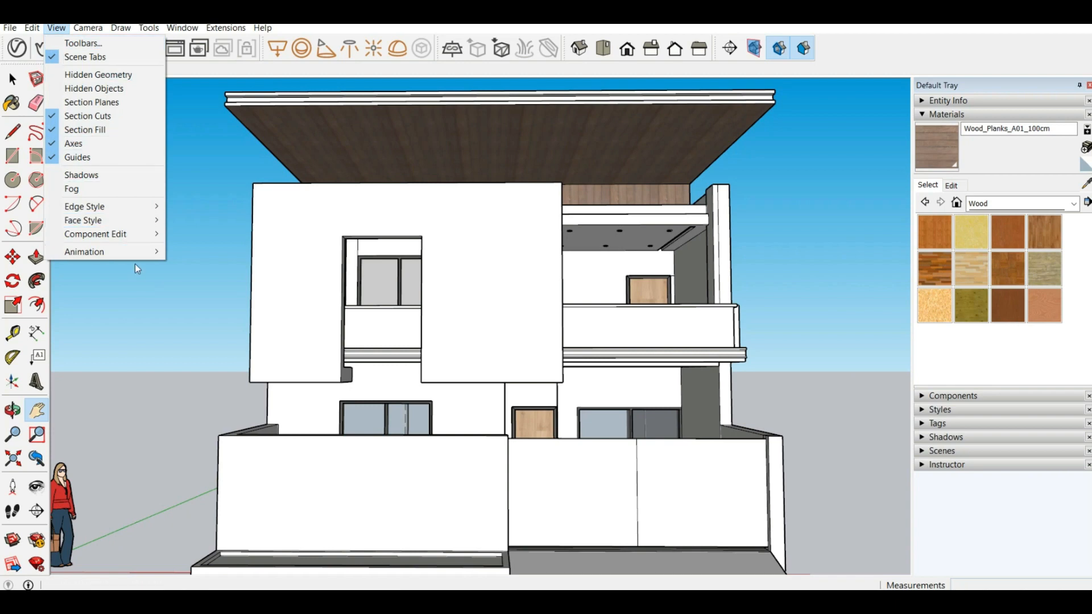
mouse_move(148, 252)
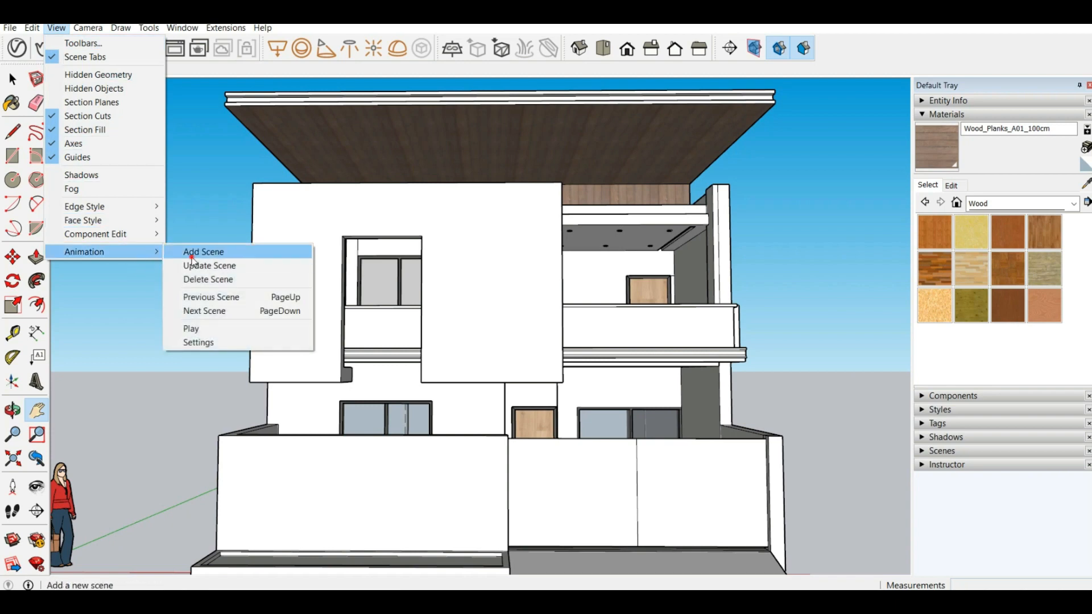
click(193, 254)
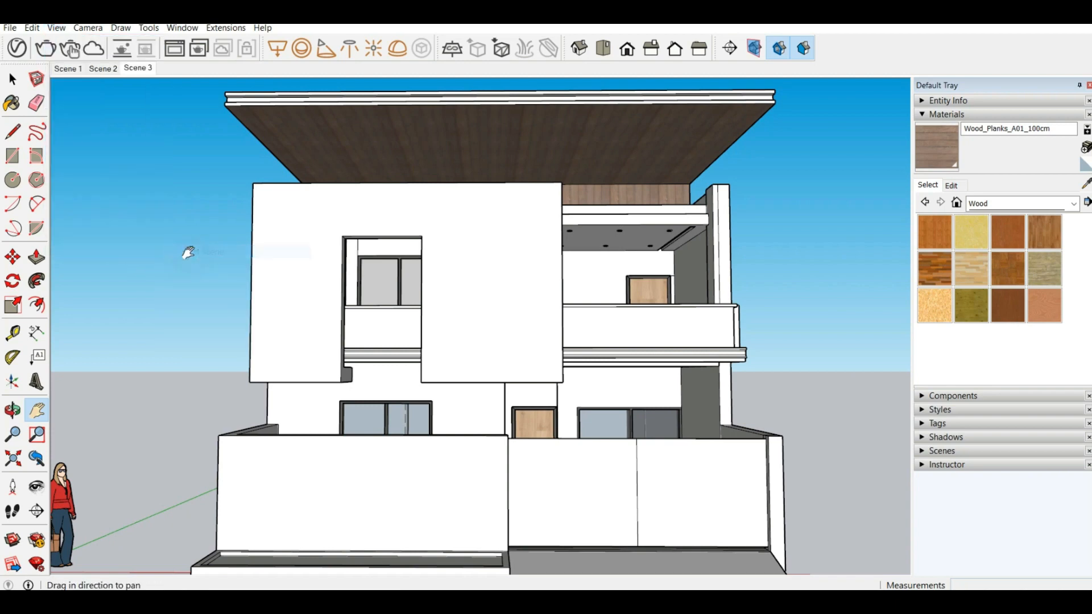
Recall Scene 2, then view the house from the front corner on the balcony side.
click(103, 69)
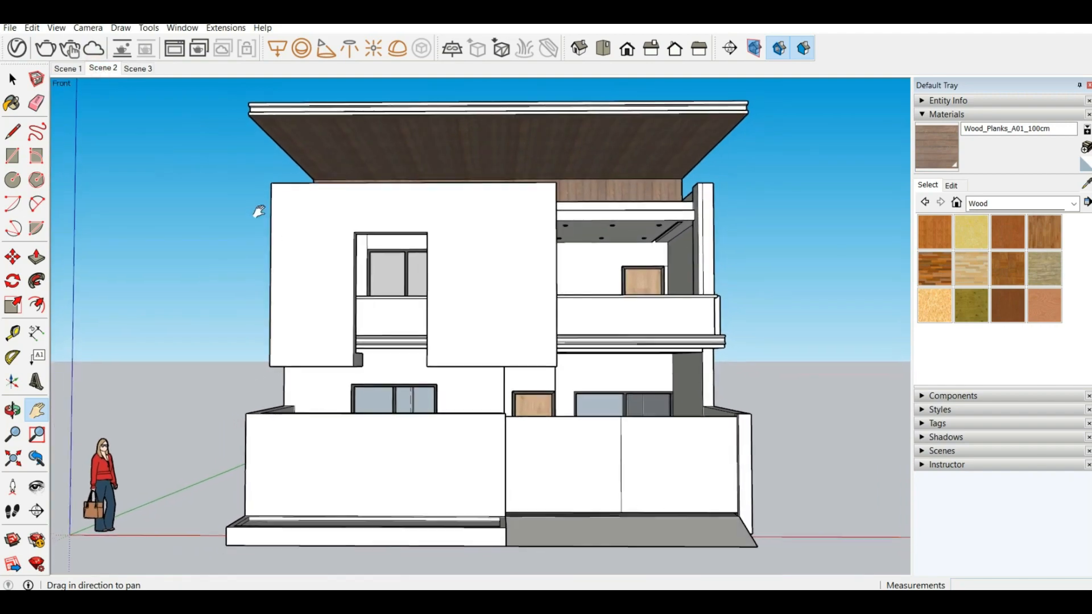
key(o)
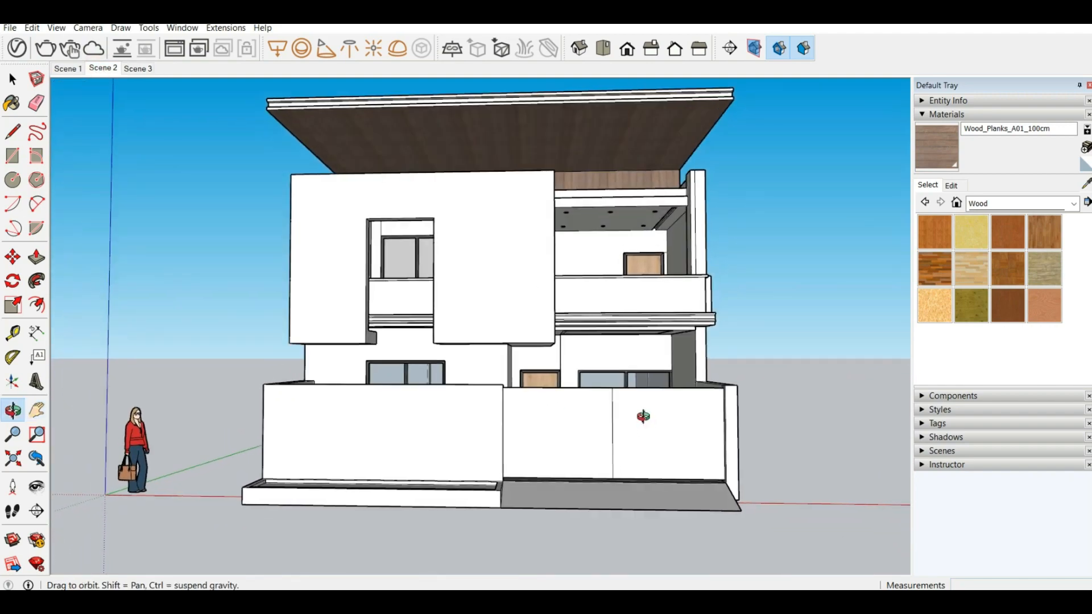
drag(643, 417, 490, 393)
key(h)
scroll(510, 419, down, 3)
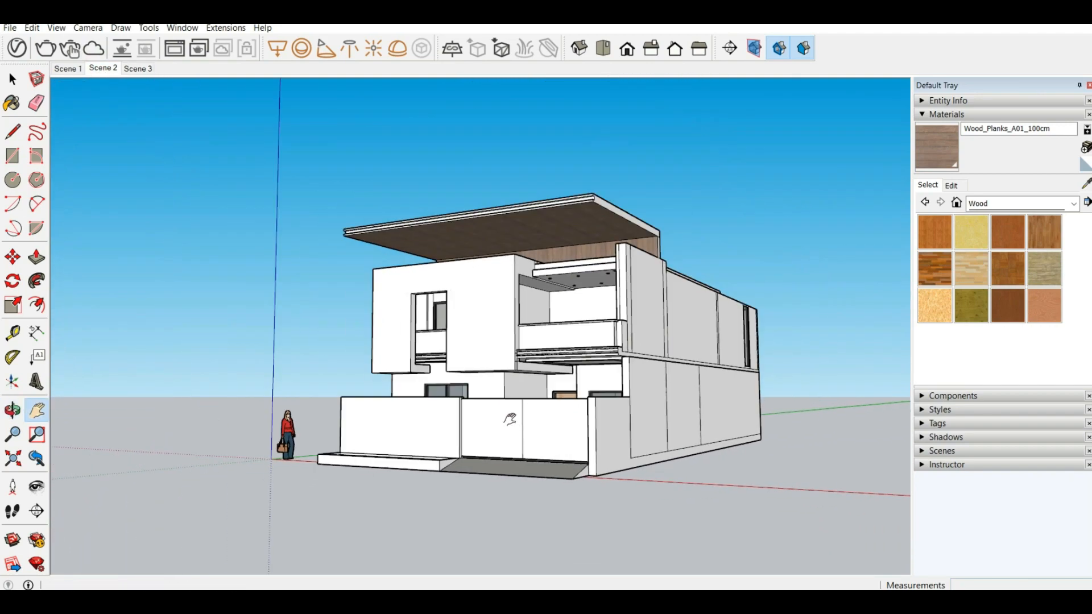
scroll(510, 419, up, 1)
Recall Scene 1, orbit to the front corner opposite the balcony side, and update the scene with this camera view.
click(68, 69)
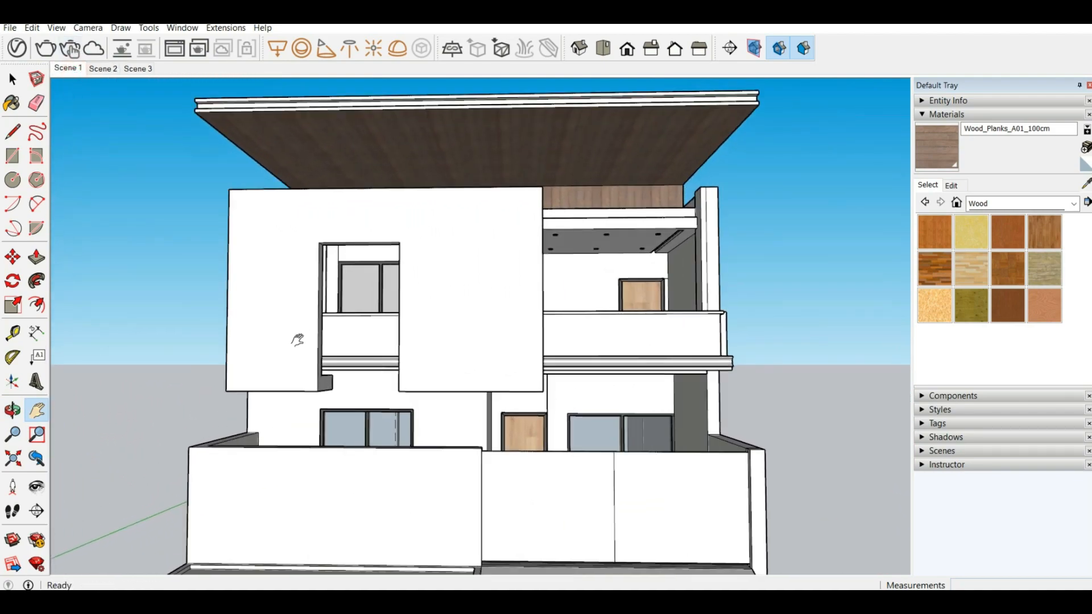
key(o)
drag(292, 341, 457, 340)
middle_drag(457, 340, 449, 331)
scroll(501, 414, down, 2)
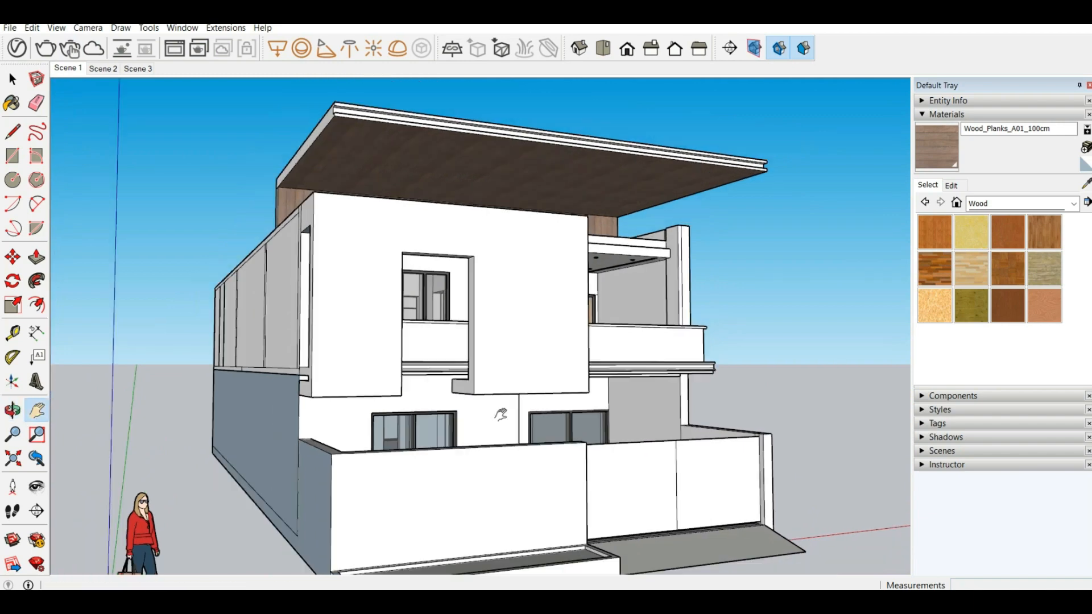
right_click(70, 71)
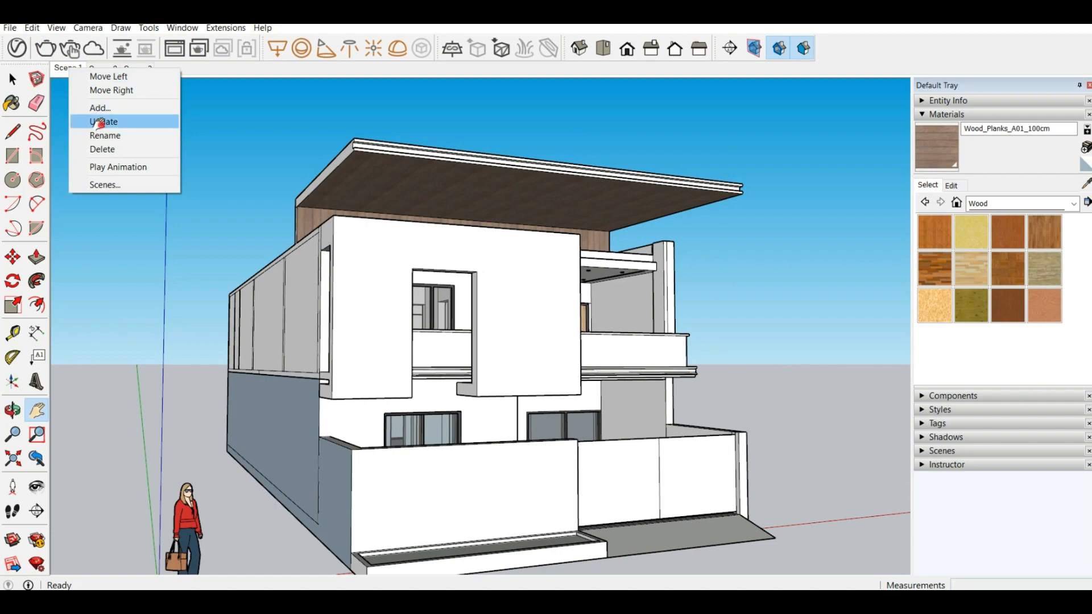
click(100, 122)
Orbit away to the house's opposite side and recall Scene 1 to check its updated view.
scroll(536, 310, down, 4)
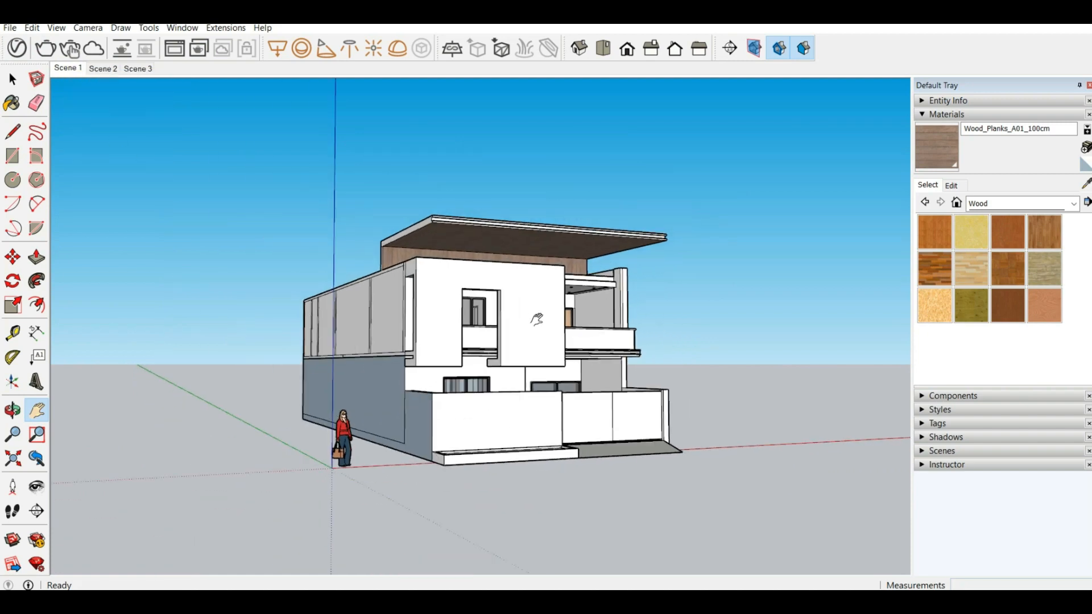
scroll(586, 356, up, 4)
scroll(586, 356, down, 4)
middle_drag(651, 371, 731, 548)
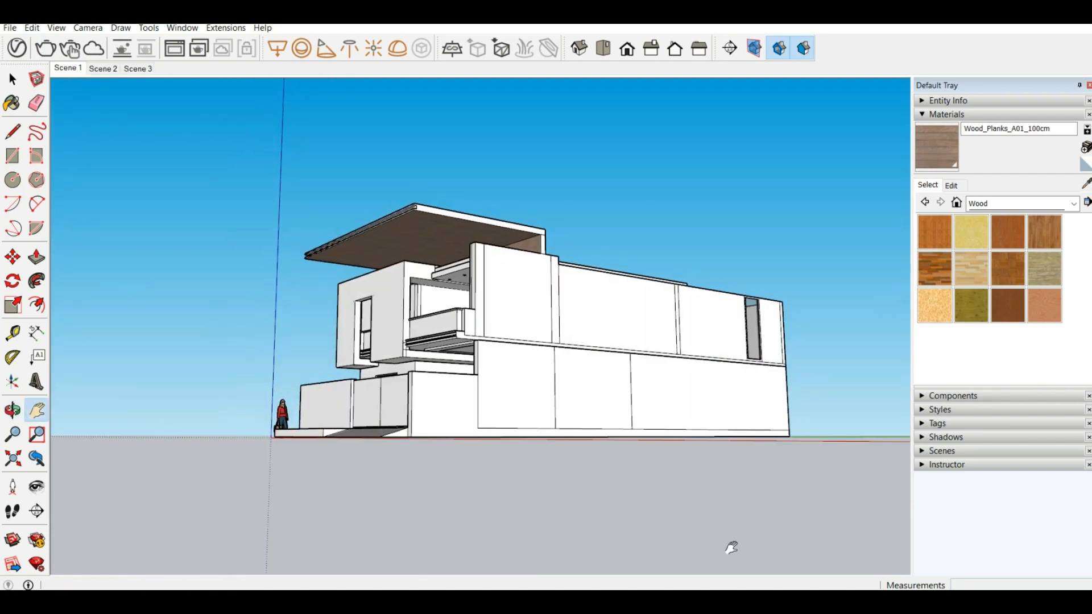
click(82, 69)
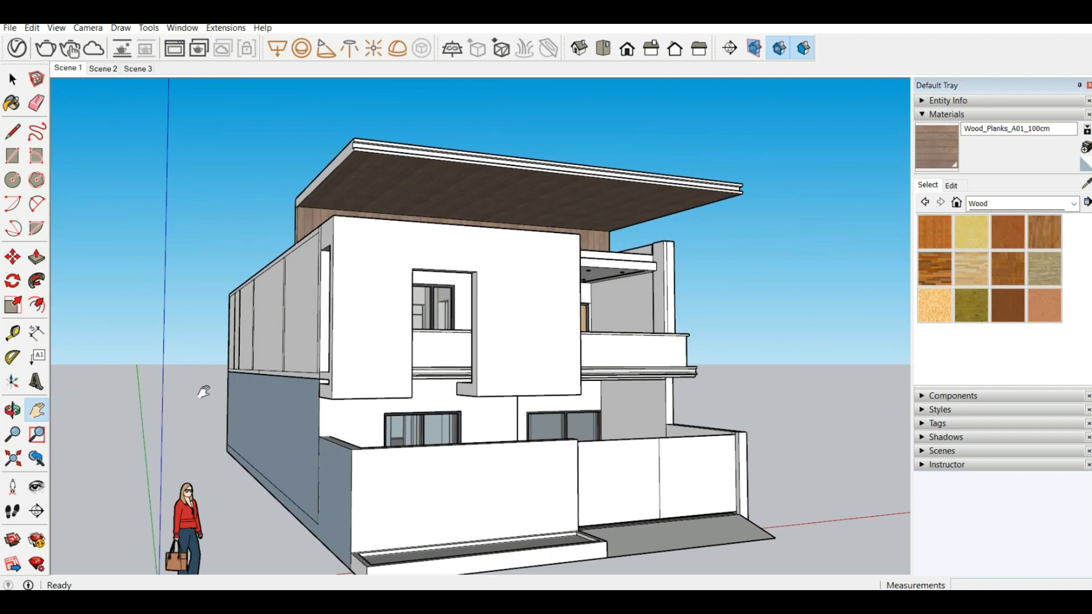
Examine the house from the Scene 1 corner and from the front, both near and far away.
scroll(290, 353, down, 3)
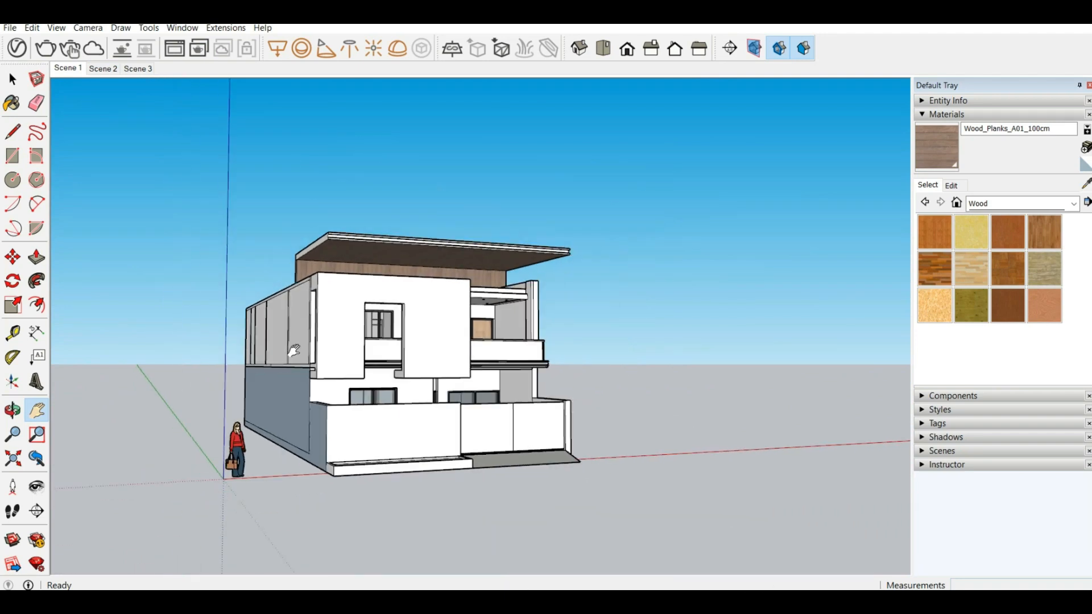
scroll(291, 351, up, 3)
scroll(293, 351, down, 3)
scroll(294, 350, up, 3)
scroll(296, 350, down, 3)
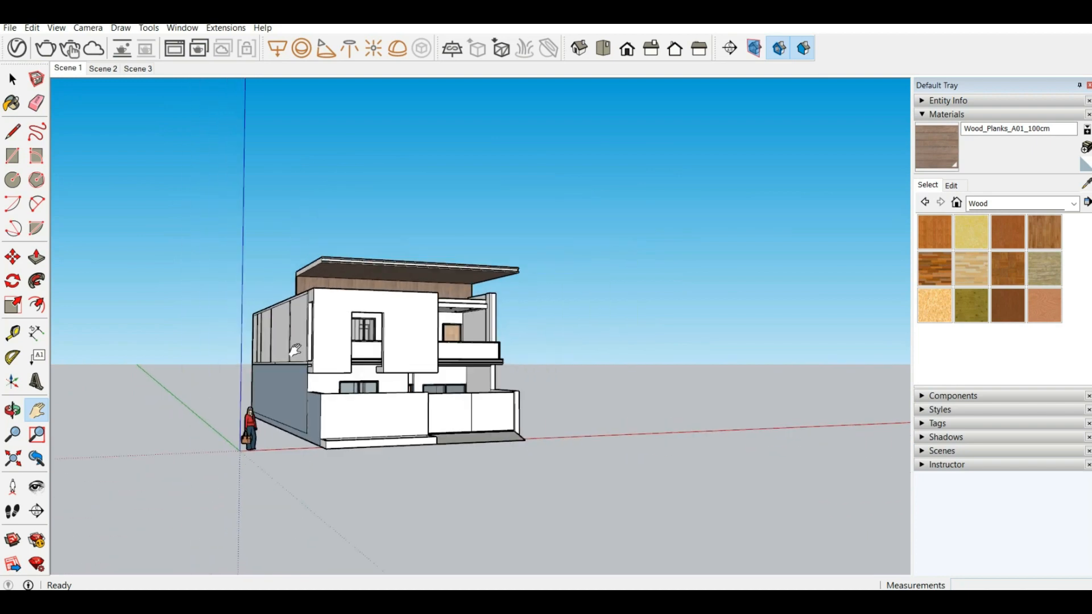
scroll(327, 340, up, 2)
middle_drag(497, 386, 371, 341)
scroll(375, 342, down, 2)
scroll(357, 293, up, 2)
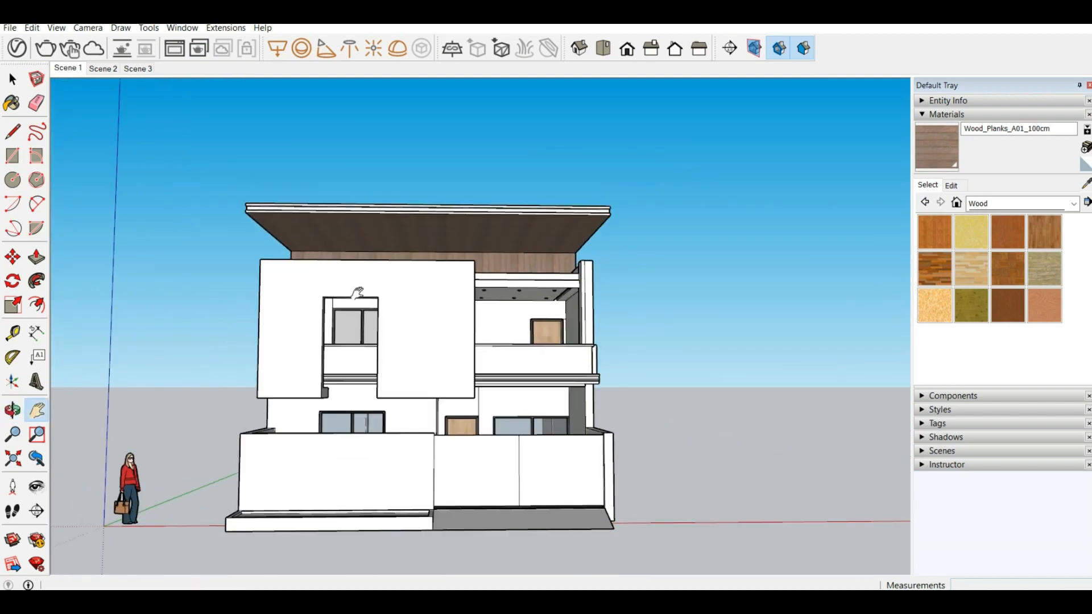
scroll(401, 292, down, 3)
middle_drag(447, 275, 393, 296)
scroll(382, 296, up, 2)
scroll(382, 296, up, 1)
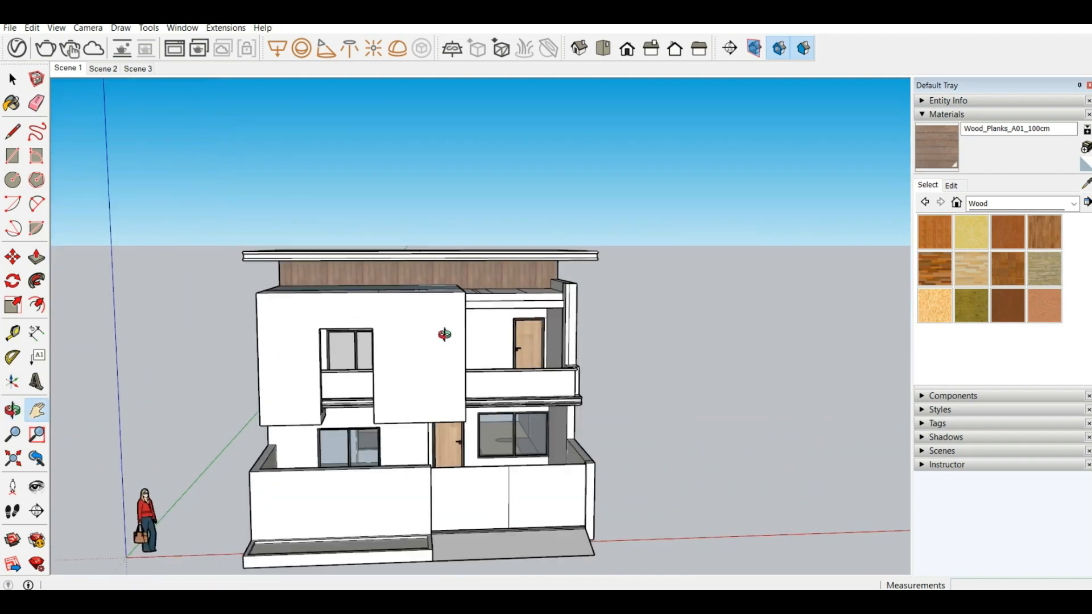
Examine the front facade and boundary wall close up from a low front view.
middle_drag(441, 334, 318, 257)
middle_drag(477, 409, 449, 470)
scroll(447, 420, down, 2)
scroll(396, 461, up, 4)
scroll(450, 471, down, 2)
scroll(450, 470, up, 4)
scroll(213, 157, down, 2)
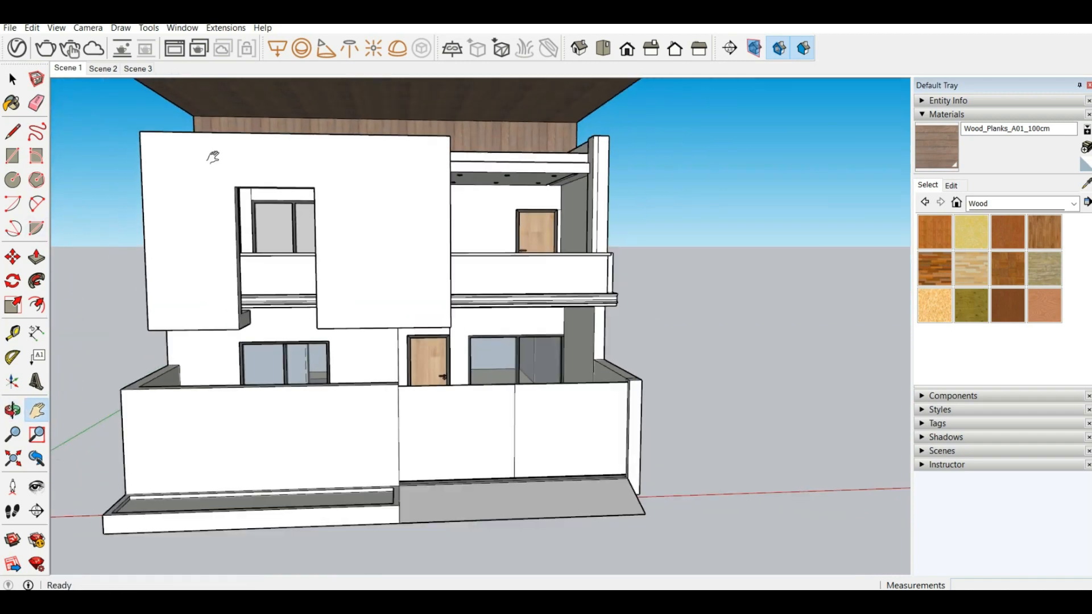
middle_drag(310, 341, 296, 307)
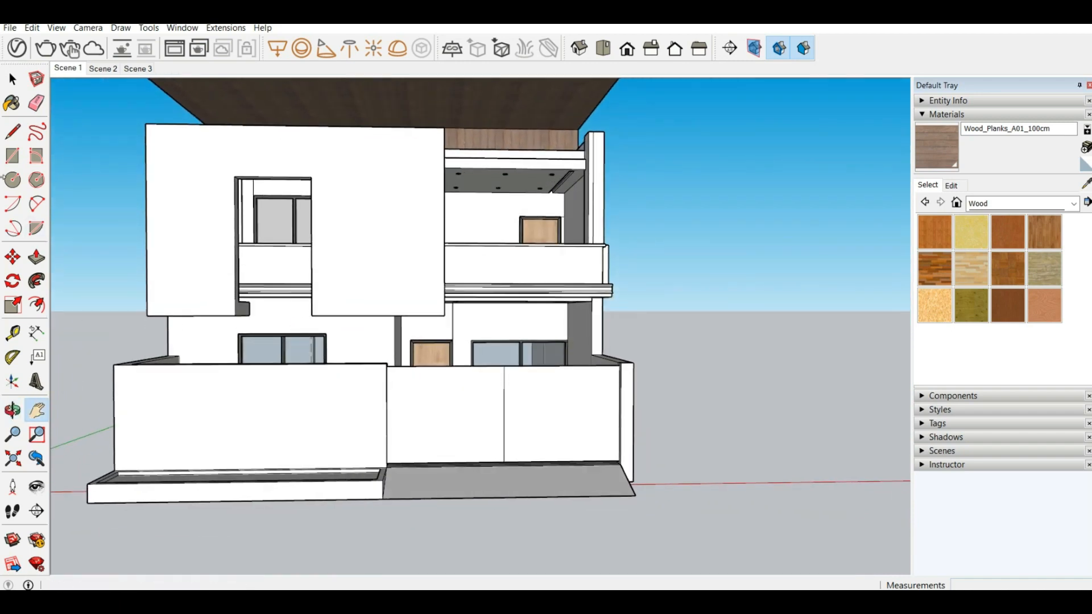
Try outlining a small rectangle at the front boundary wall's upper corner beside the gate with the Line tool, and undo the lines.
click(12, 132)
scroll(420, 421, up, 3)
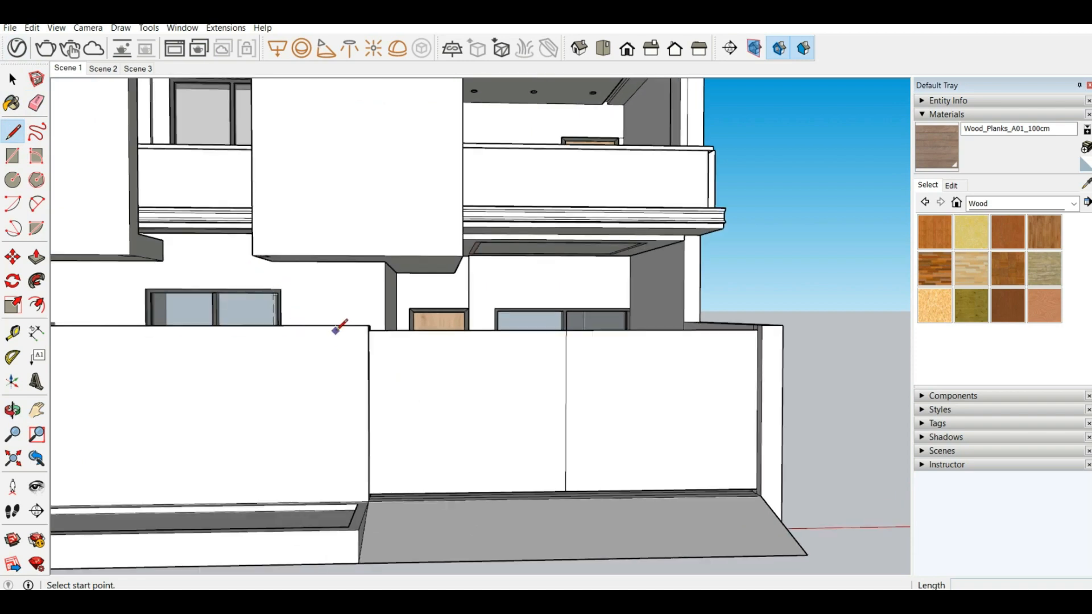
click(314, 326)
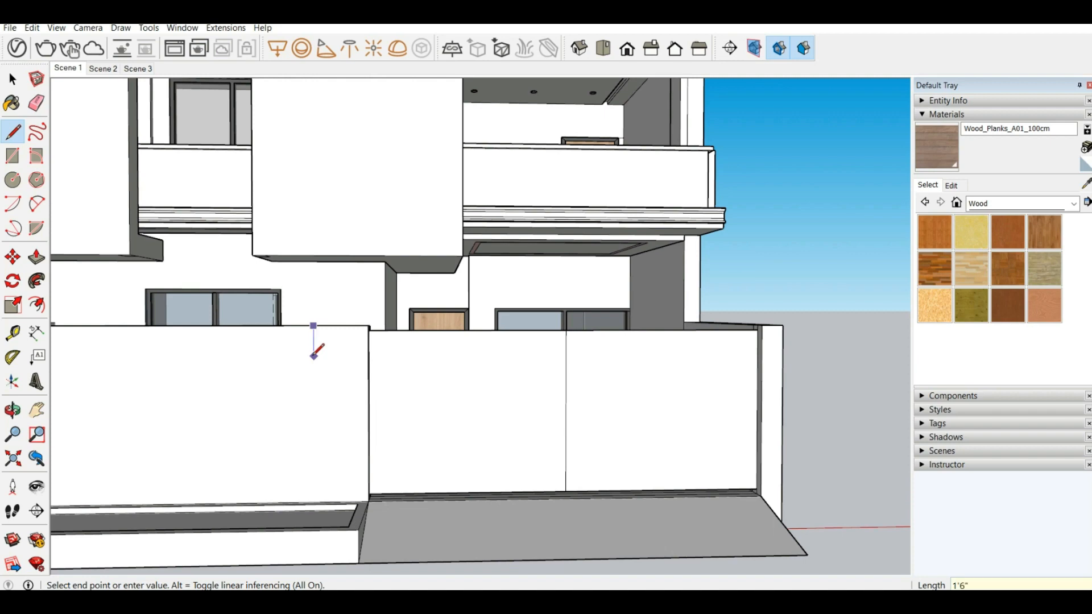
click(314, 370)
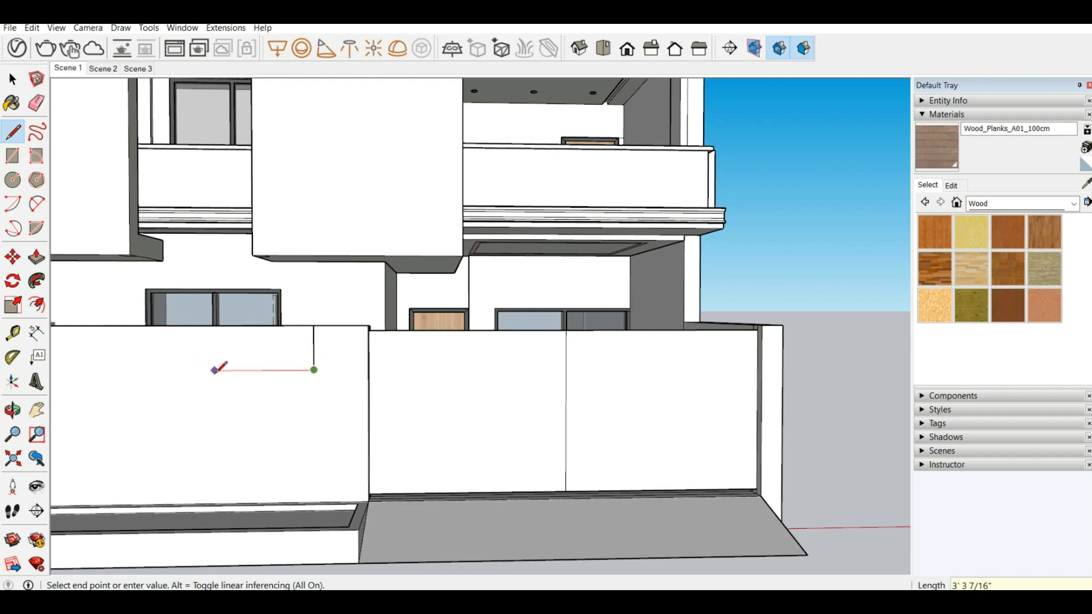
click(369, 369)
scroll(368, 369, up, 2)
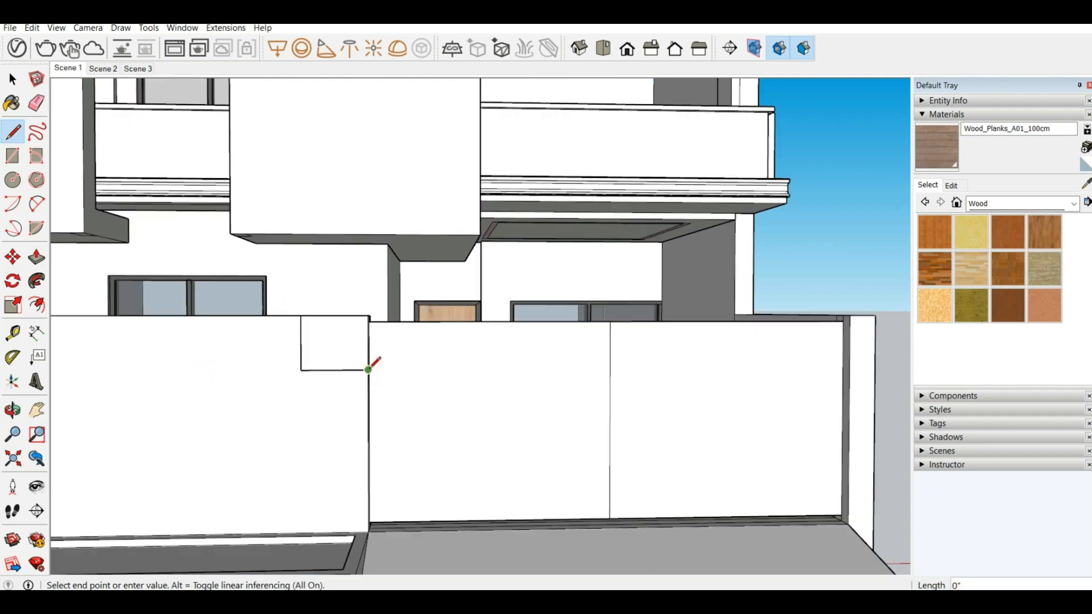
scroll(368, 369, up, 1)
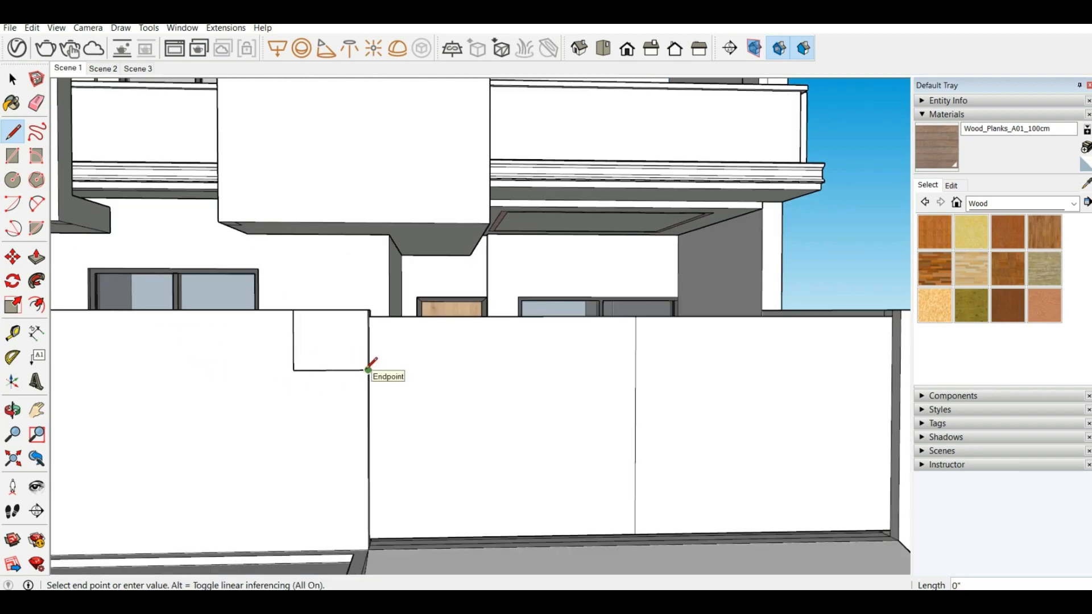
key(ctrl+z)
key(ctrl+z)
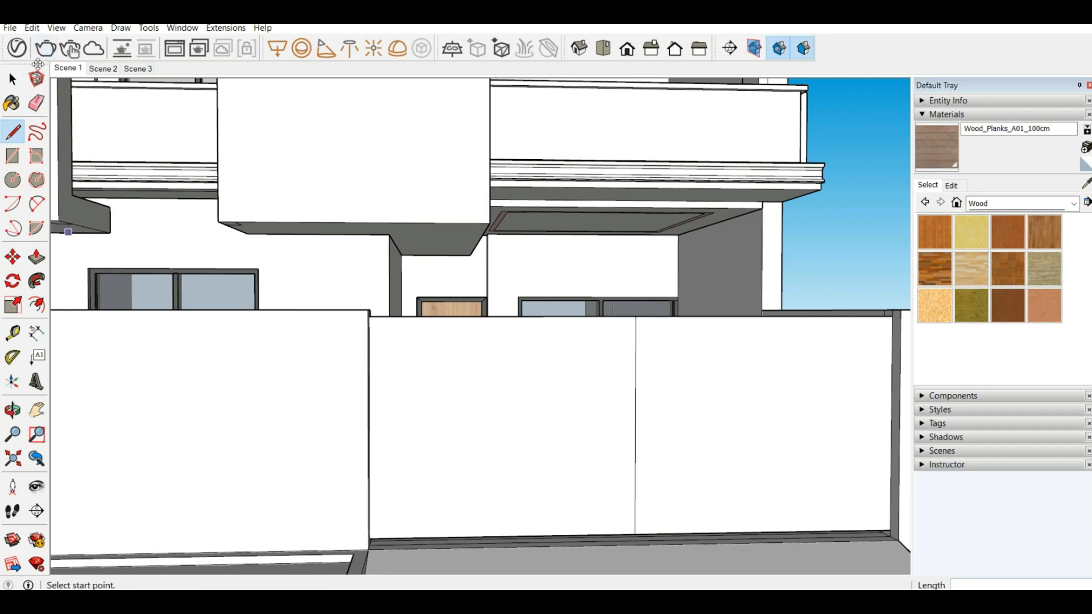
Open the ground-floor group for editing and draw a line 1' down from the front boundary wall's upper edge, near the gate.
click(12, 79)
click(307, 387)
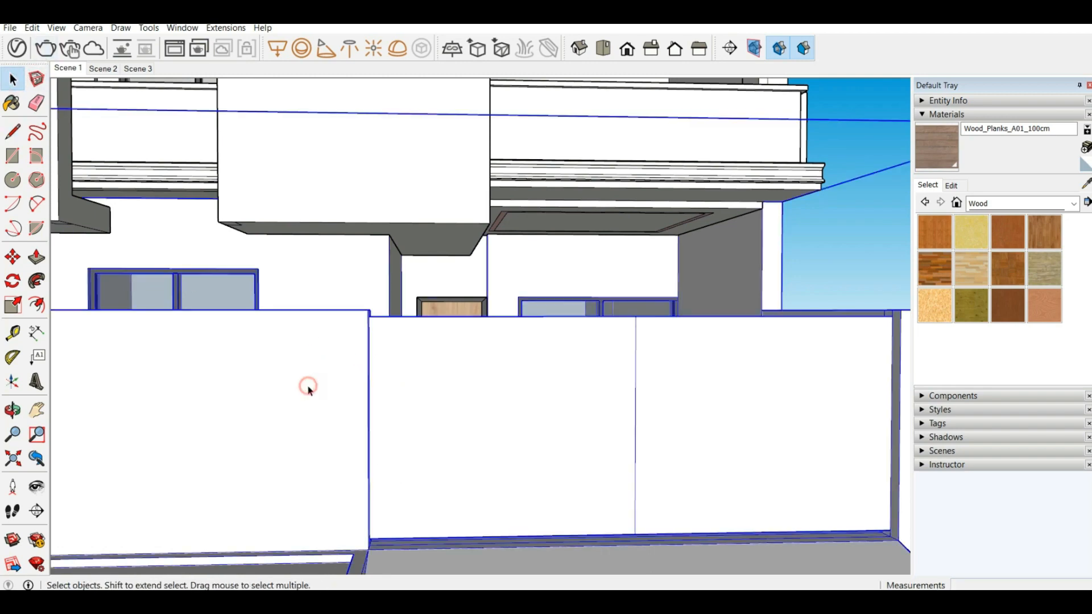
double_click(308, 387)
click(13, 132)
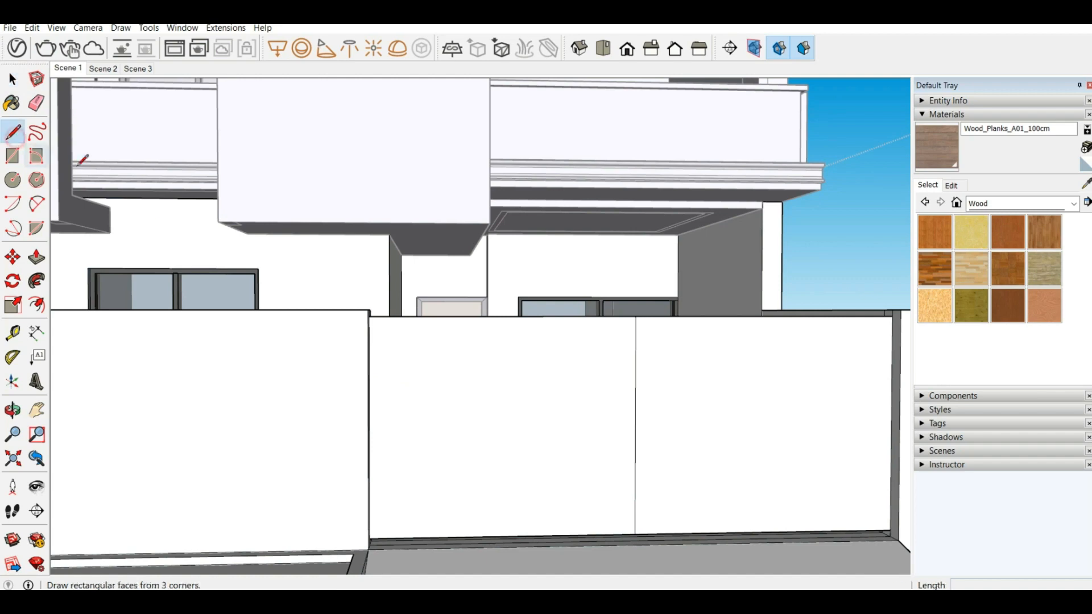
click(342, 309)
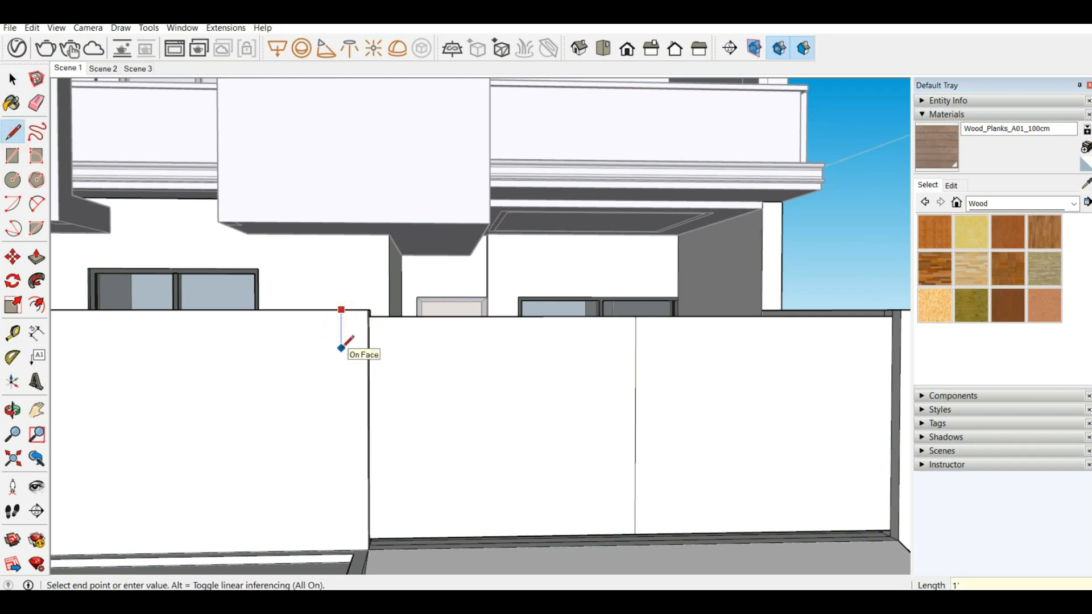
click(341, 349)
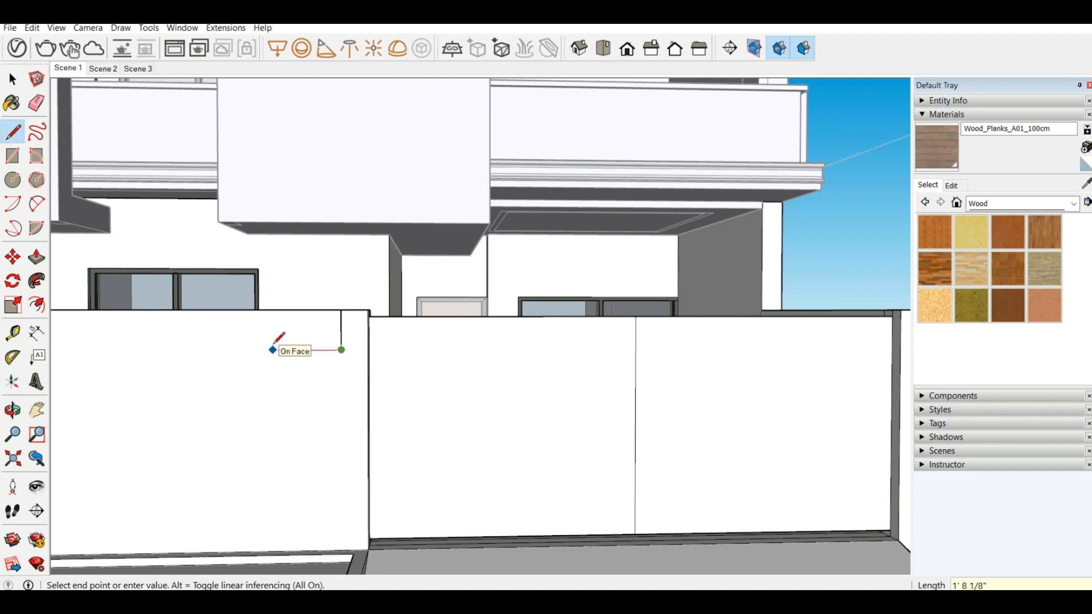
Extend the outline horizontally away from the gate across the boundary wall, and add a vertical edge of 9" plus 3" downward.
click(219, 350)
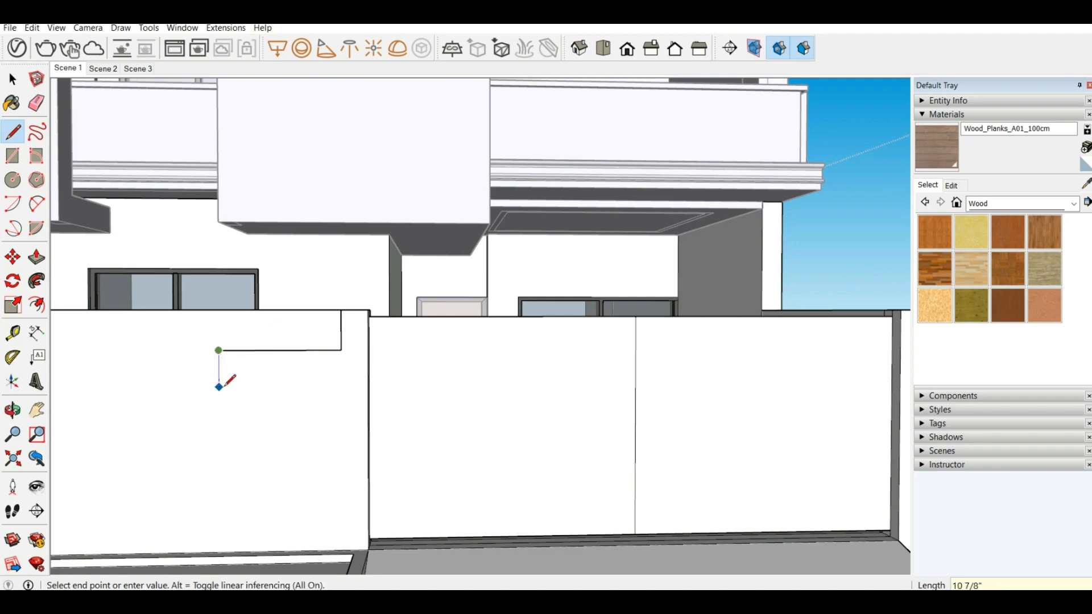
click(177, 350)
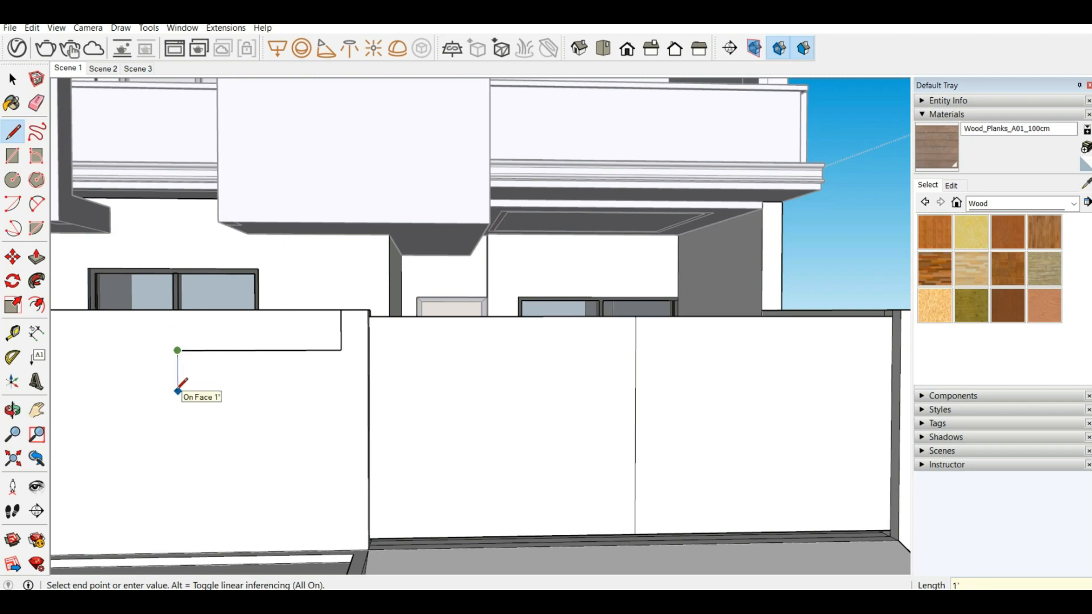
text(9)
key(Return)
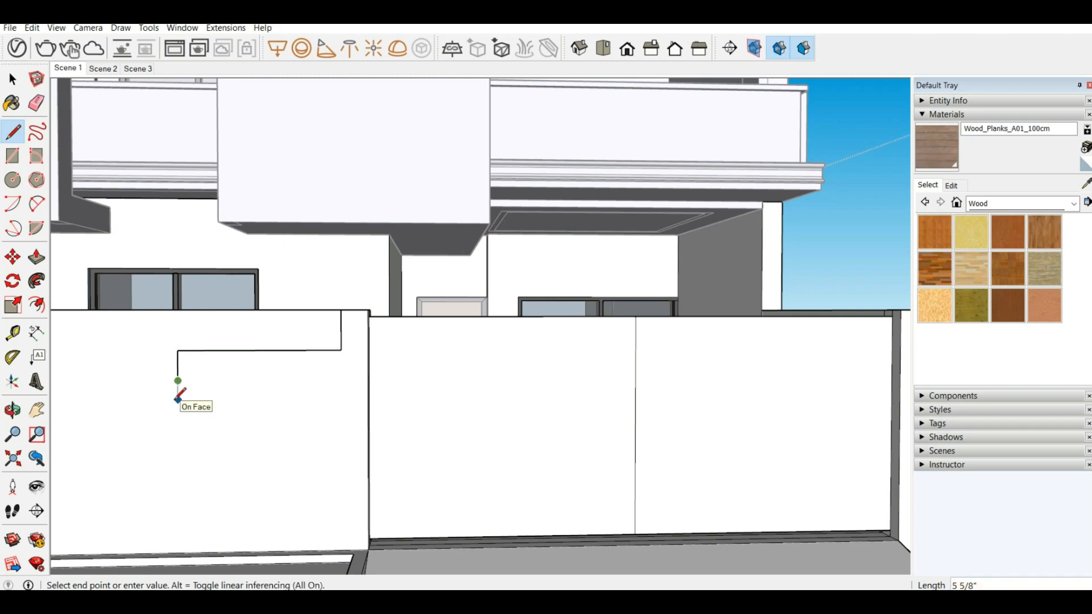
text(")
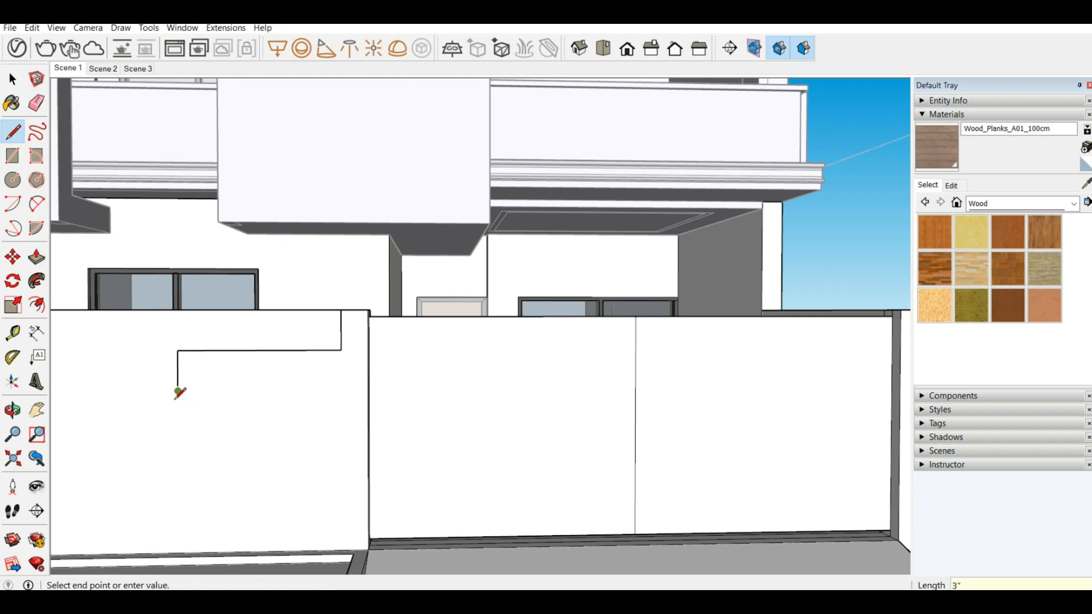
key(Return)
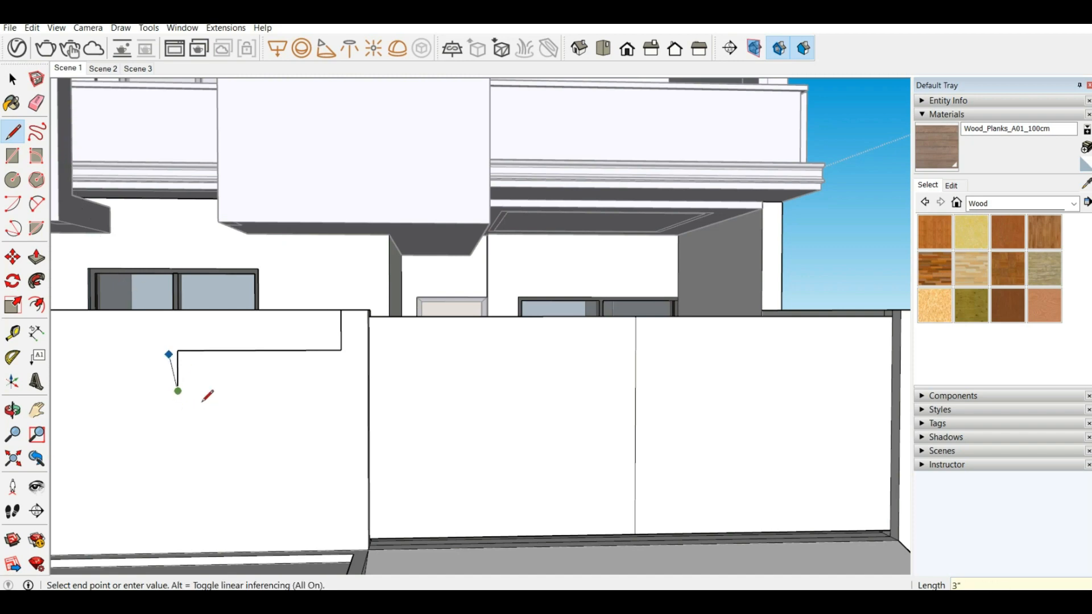
Close the nameplate rectangle against the wall's gate-side edge and erase the vertical construction line above it.
click(369, 390)
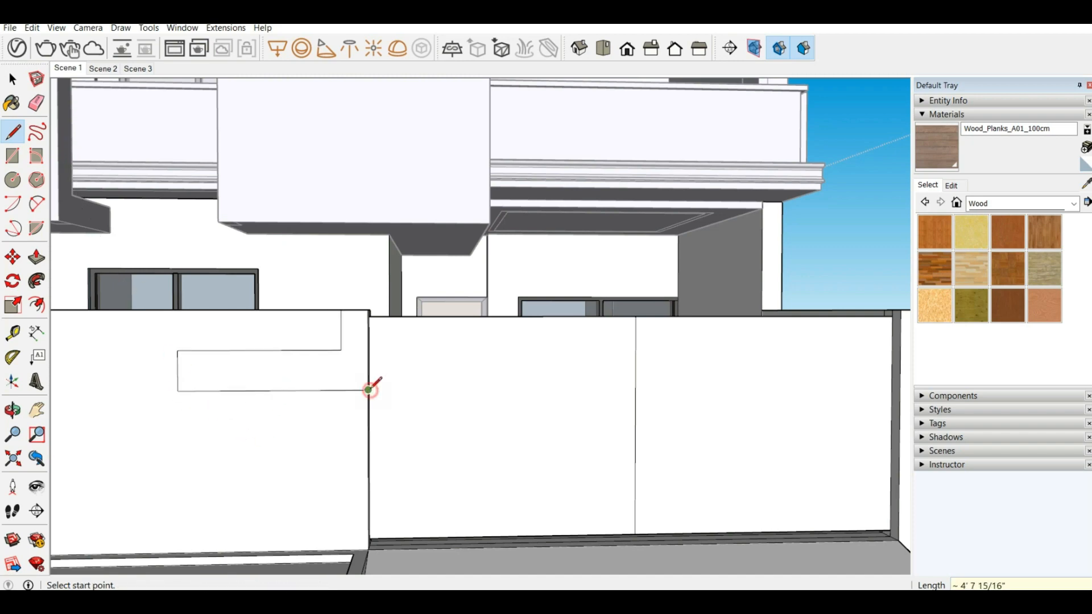
click(341, 349)
click(368, 350)
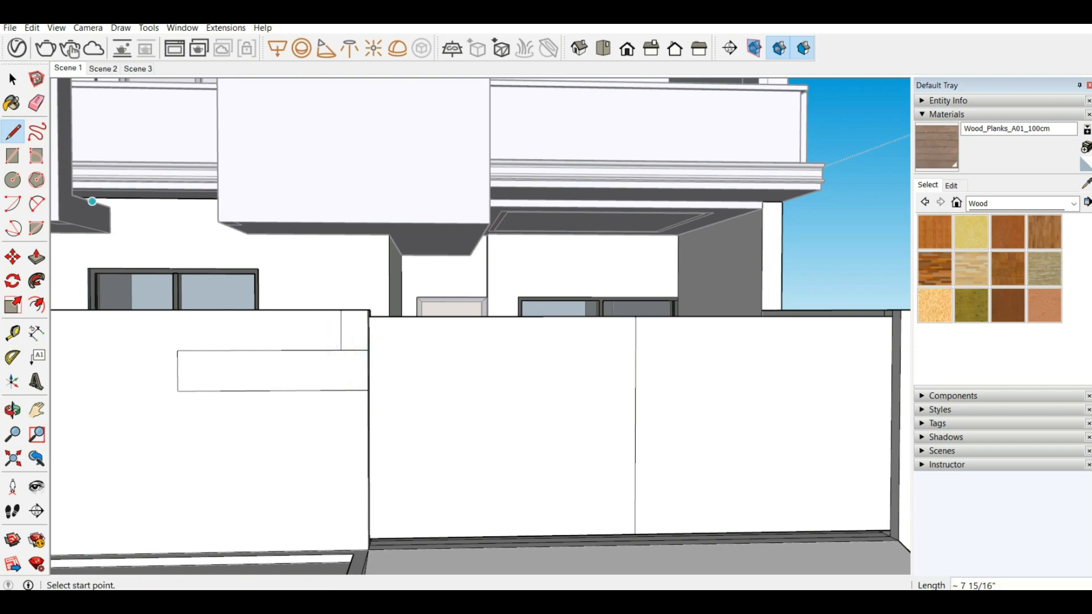
click(36, 103)
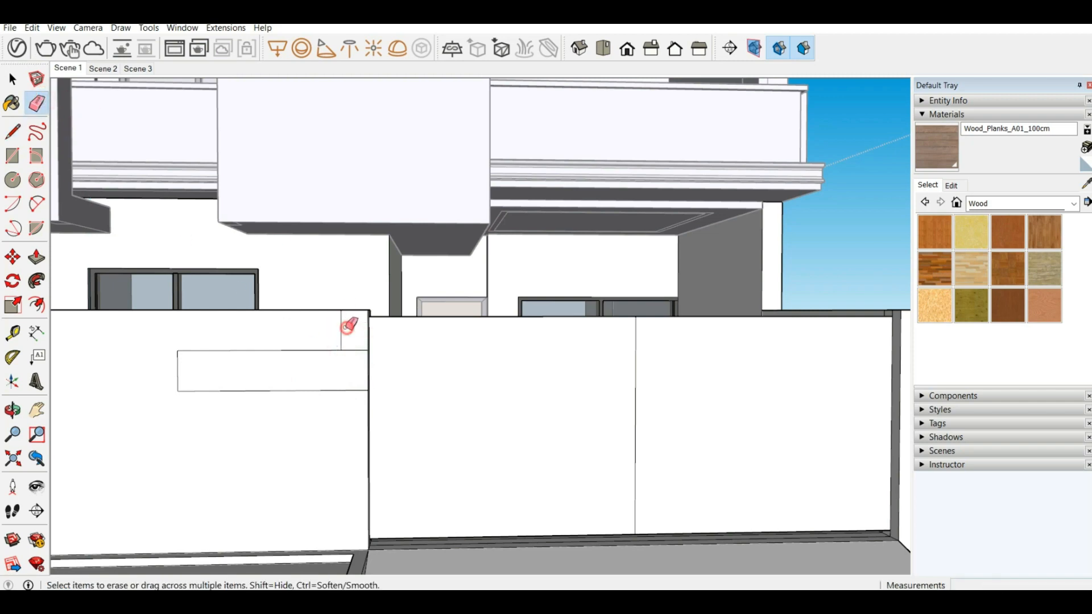
click(342, 329)
Push the nameplate rectangle about 1 5/8" into the boundary wall with Push/Pull.
scroll(337, 337, up, 2)
mouse_move(336, 337)
middle_down()
mouse_move(273, 370)
mouse_move(226, 358)
middle_up()
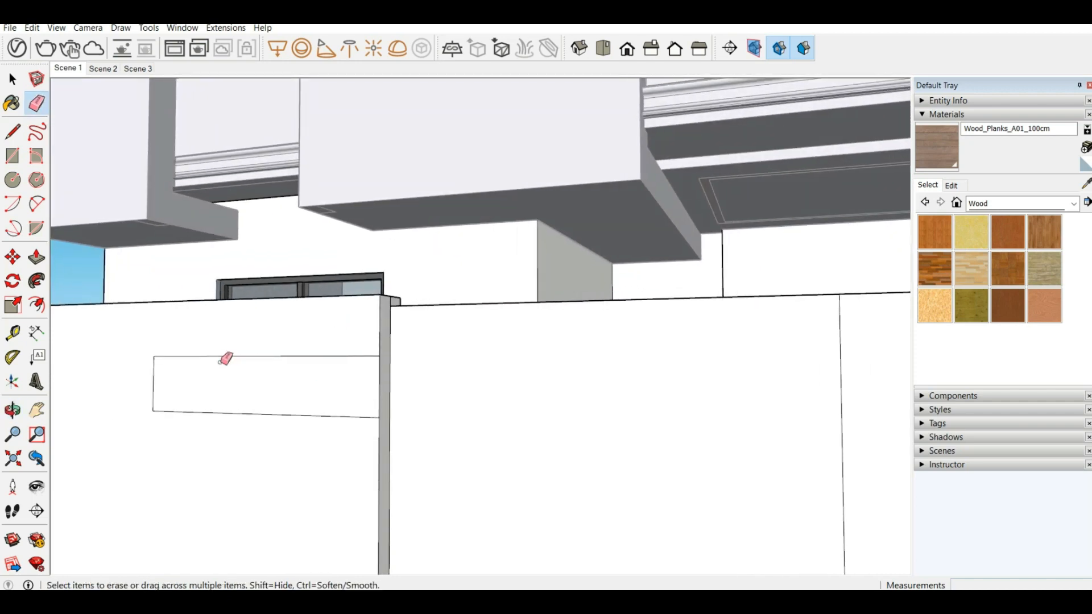
click(36, 258)
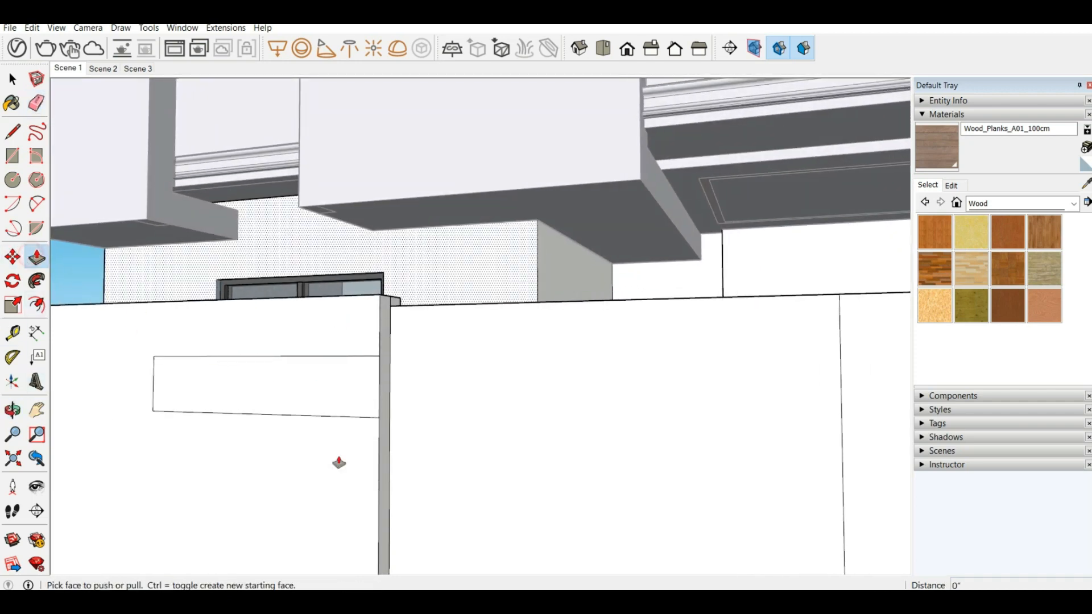
click(320, 406)
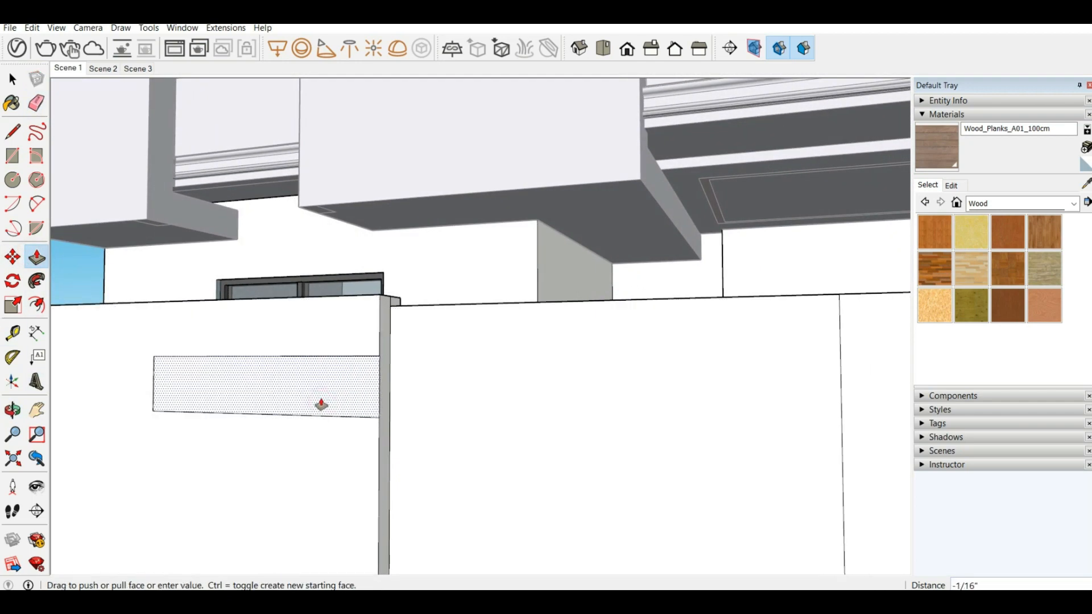
click(325, 401)
scroll(327, 403, up, 4)
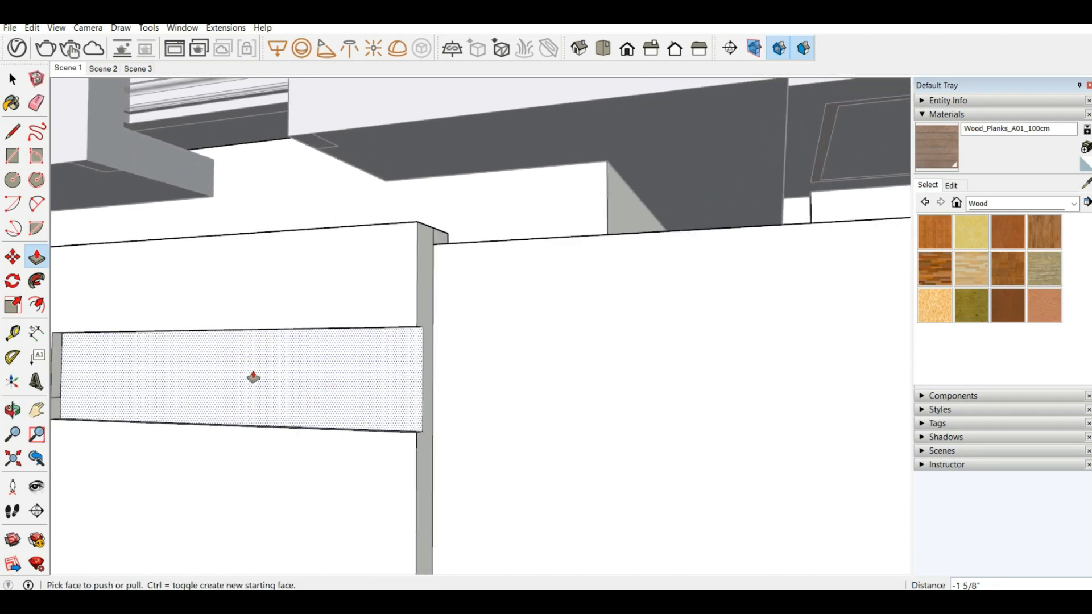
scroll(412, 390, down, 2)
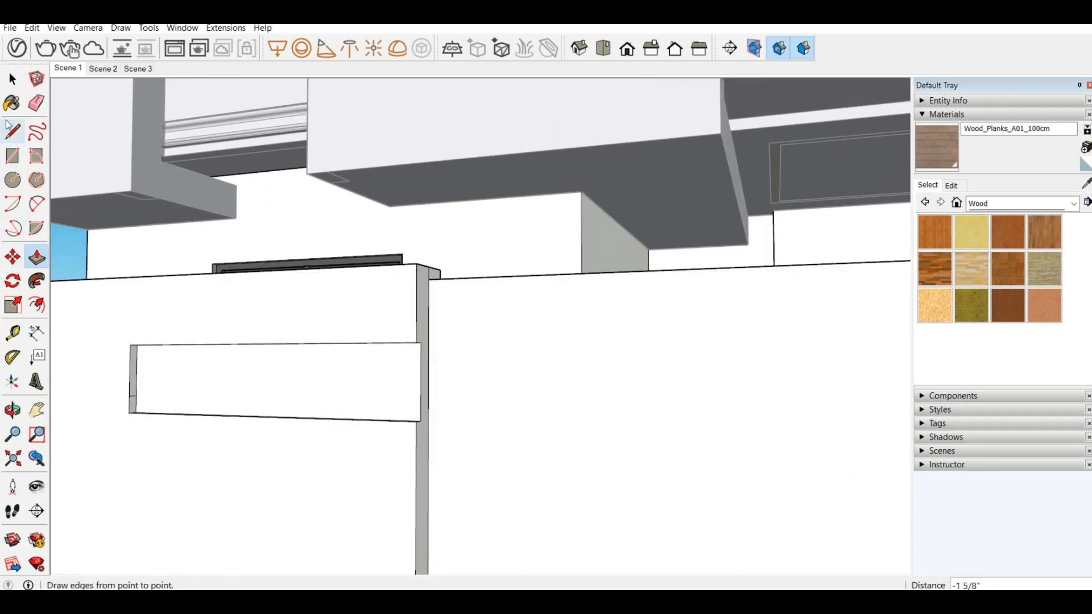
Erase the stray short edge on the end face of the nameplate recess.
click(37, 103)
scroll(137, 387, up, 3)
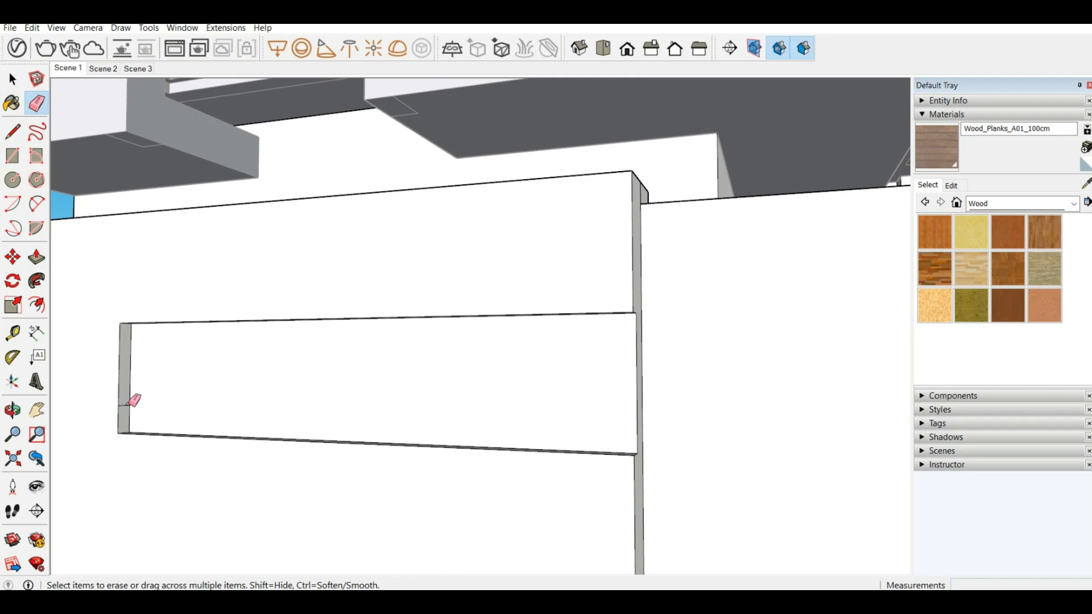
mouse_move(283, 435)
middle_down()
mouse_move(290, 395)
mouse_move(451, 387)
mouse_move(454, 409)
mouse_move(341, 375)
middle_up()
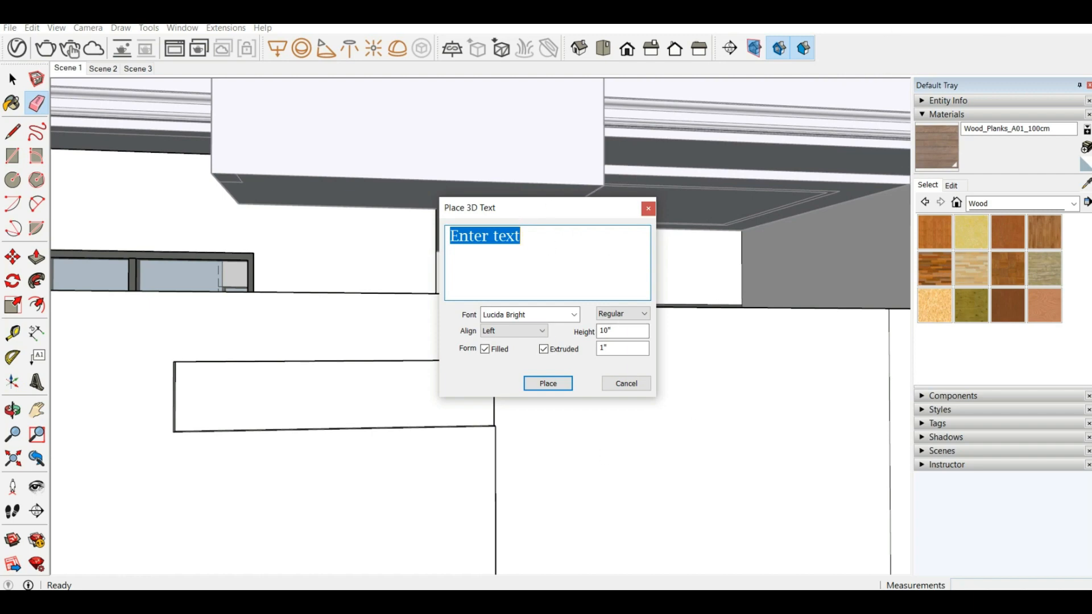
Place the family name as filled 3D text in Lucida Bright Regular, 10" high and extruded 1", inside the nameplate recess.
drag(545, 253, 404, 217)
text(SODHIS)
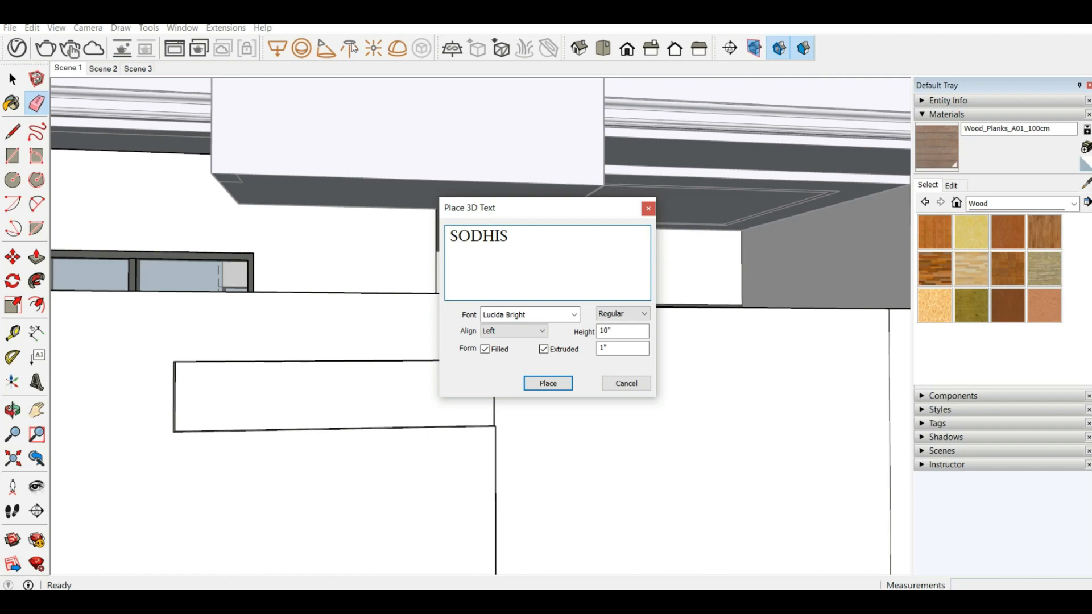
click(548, 384)
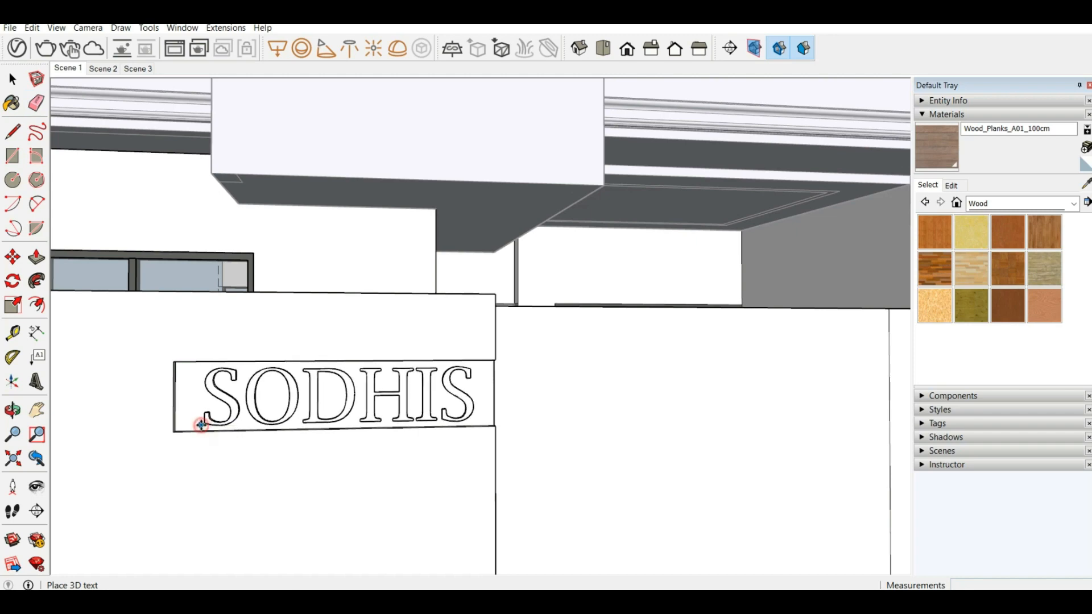
click(204, 424)
Adjust the 3D nameplate text's depth by scaling it from its front-face centre grip.
scroll(302, 402, up, 3)
middle_drag(304, 398, 135, 447)
scroll(380, 452, down, 6)
scroll(346, 466, down, 3)
scroll(417, 480, up, 4)
scroll(479, 478, up, 2)
scroll(333, 377, up, 3)
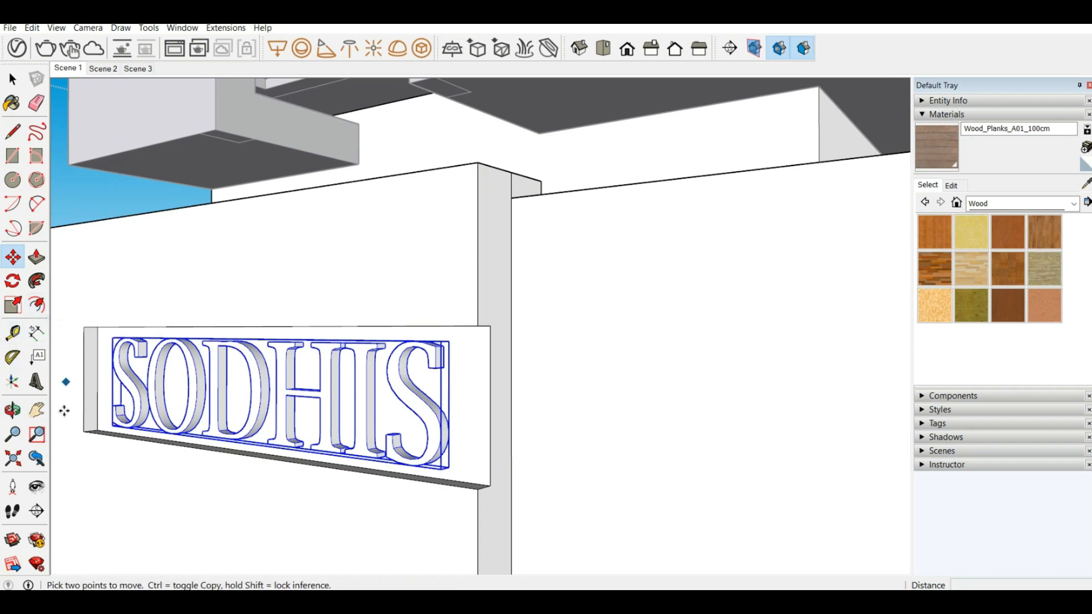
click(12, 306)
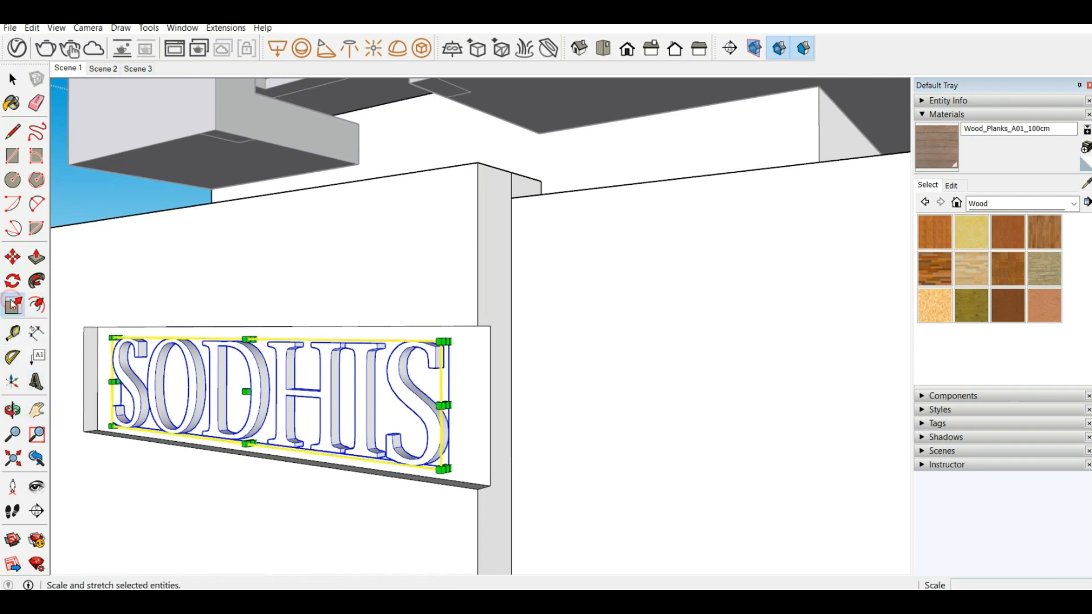
drag(250, 391, 278, 490)
scroll(347, 538, down, 2)
middle_drag(354, 545, 440, 477)
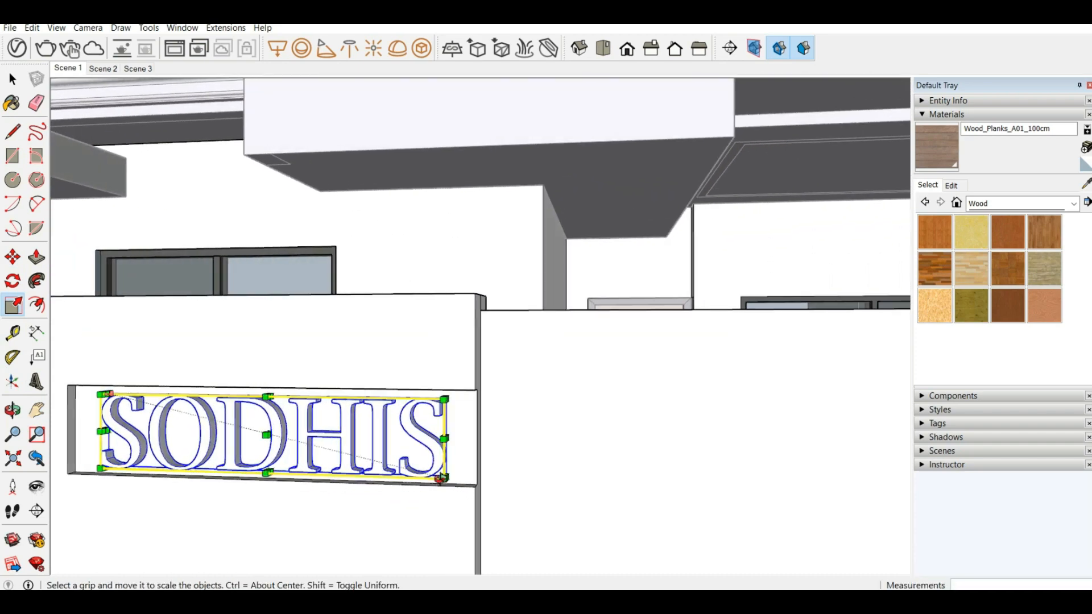
Try to scale the nameplate text's width along the red axis from its end away from the gate.
scroll(439, 477, down, 3)
scroll(321, 439, up, 2)
middle_drag(112, 442, 174, 446)
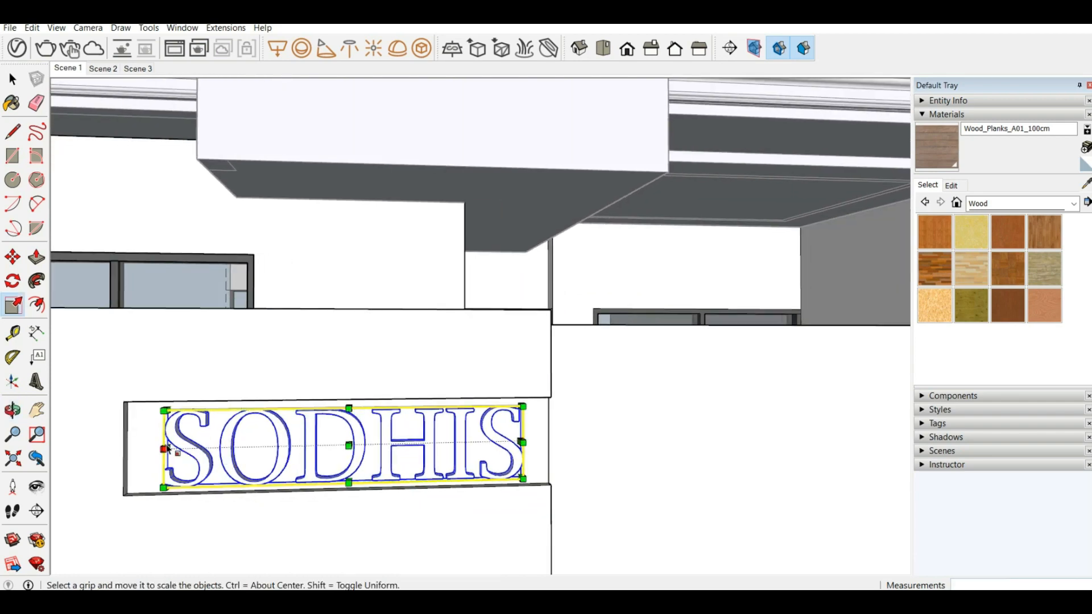
mouse_move(169, 448)
mouse_down()
mouse_move(205, 447)
mouse_move(190, 446)
mouse_up()
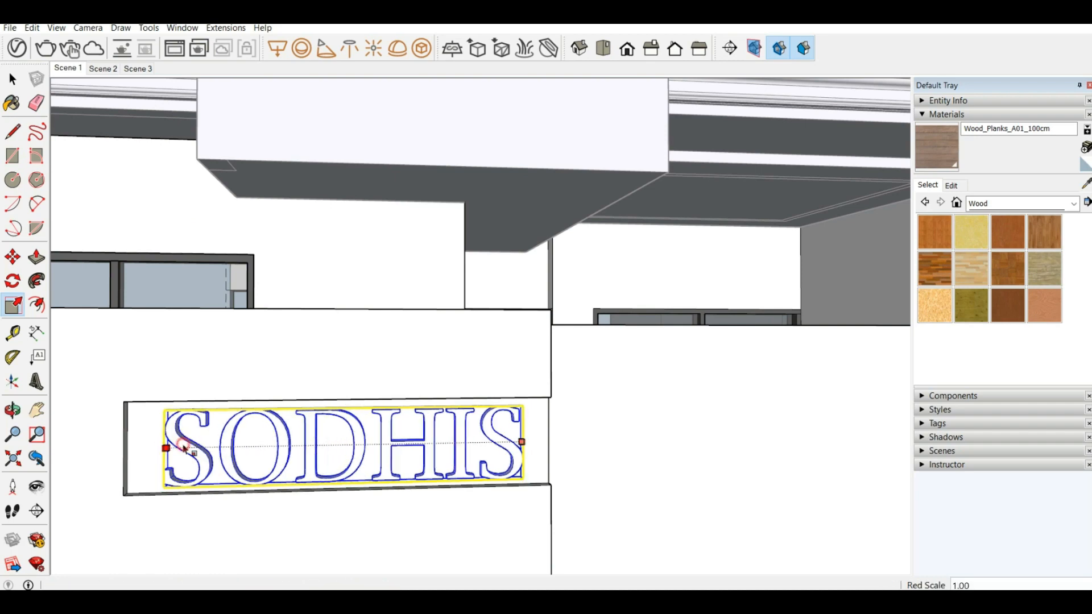
Deselect the nameplate text and leave the ground-floor group's editing mode.
scroll(297, 510, down, 5)
scroll(296, 506, down, 3)
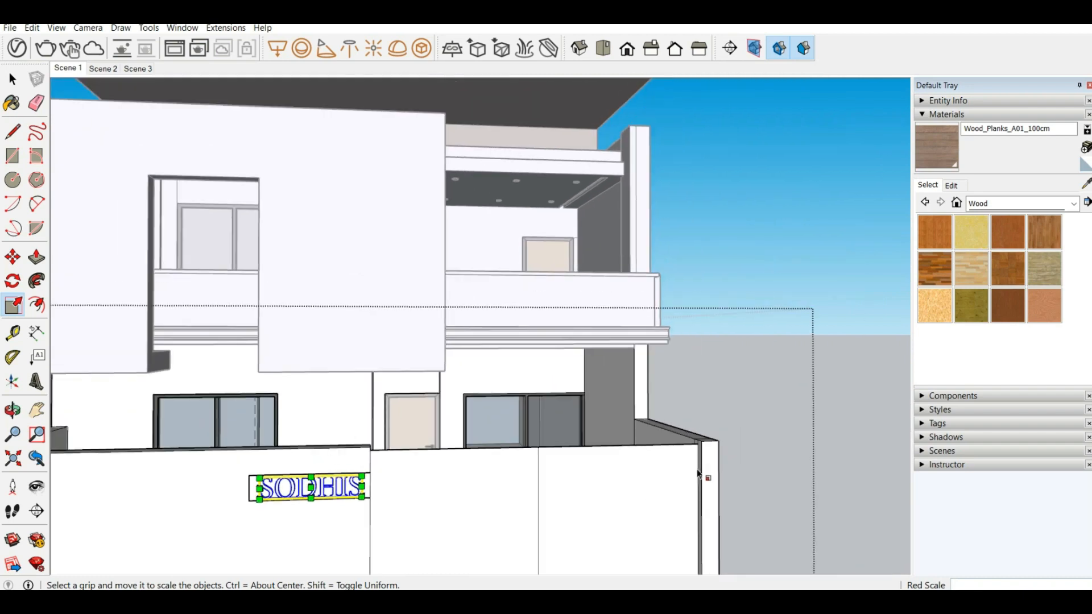
scroll(697, 464, down, 4)
middle_drag(688, 451, 592, 449)
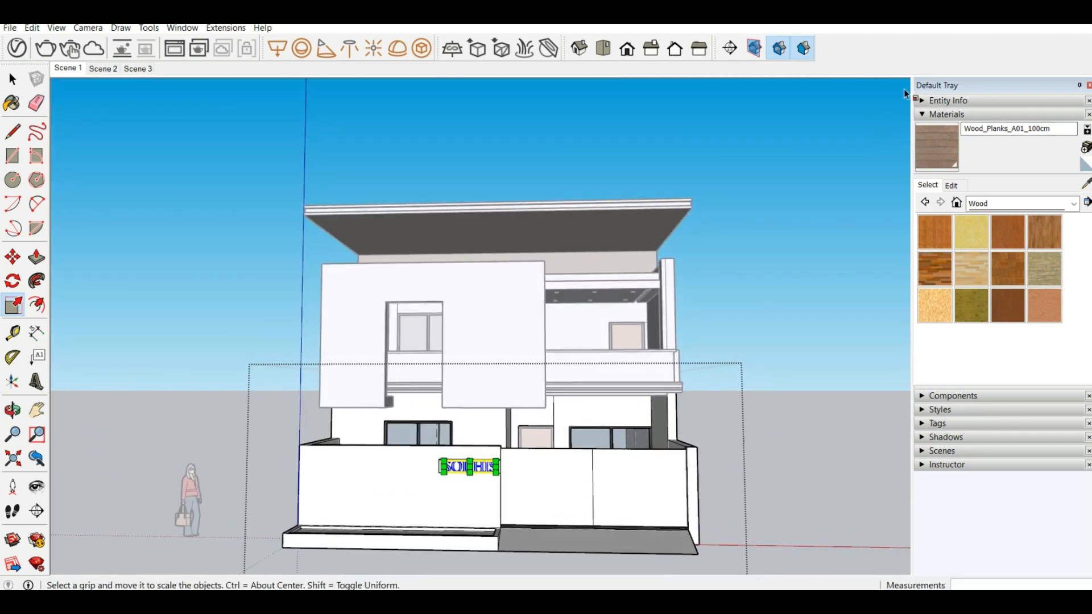
scroll(796, 162, down, 2)
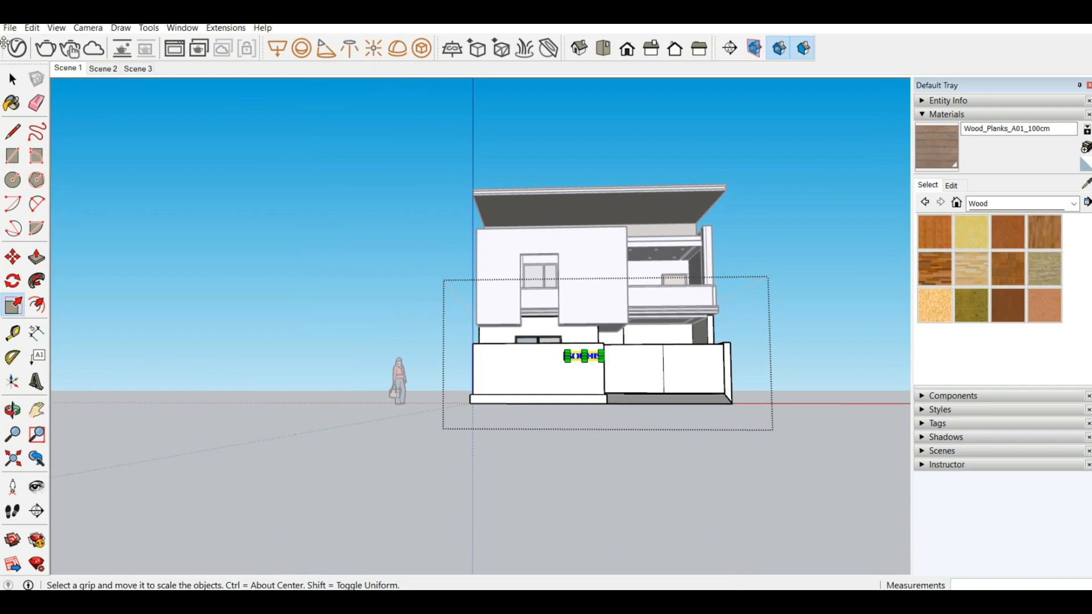
click(13, 79)
middle_drag(392, 353, 367, 251)
click(367, 251)
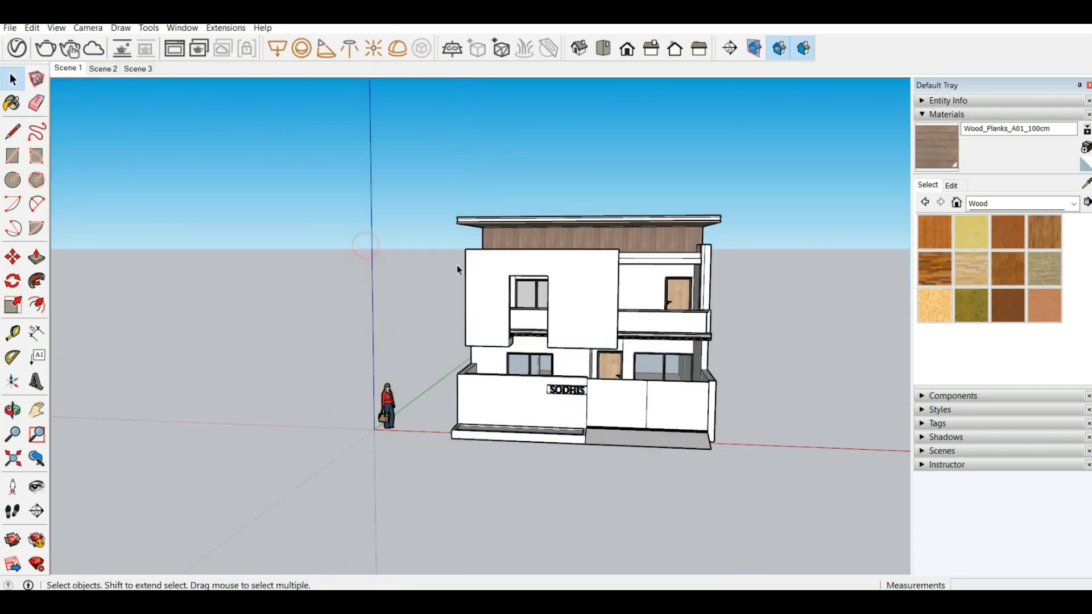
Examine the house's front facade and boundary wall nameplate from the front and from the gate-side corner.
scroll(735, 278, up, 6)
scroll(749, 298, down, 4)
middle_drag(704, 309, 799, 241)
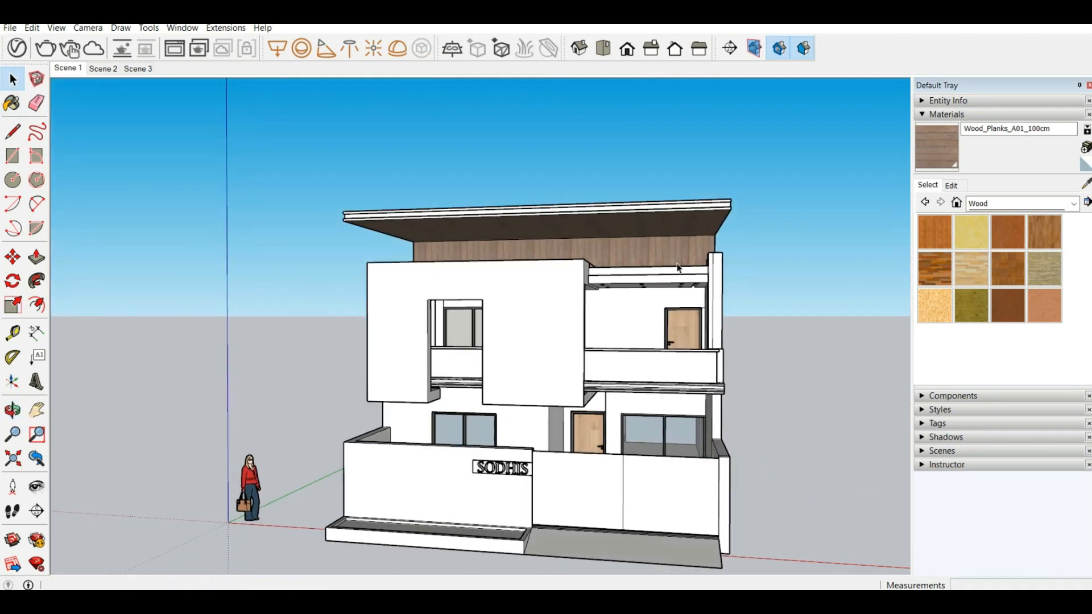
scroll(754, 371, down, 2)
scroll(716, 354, up, 3)
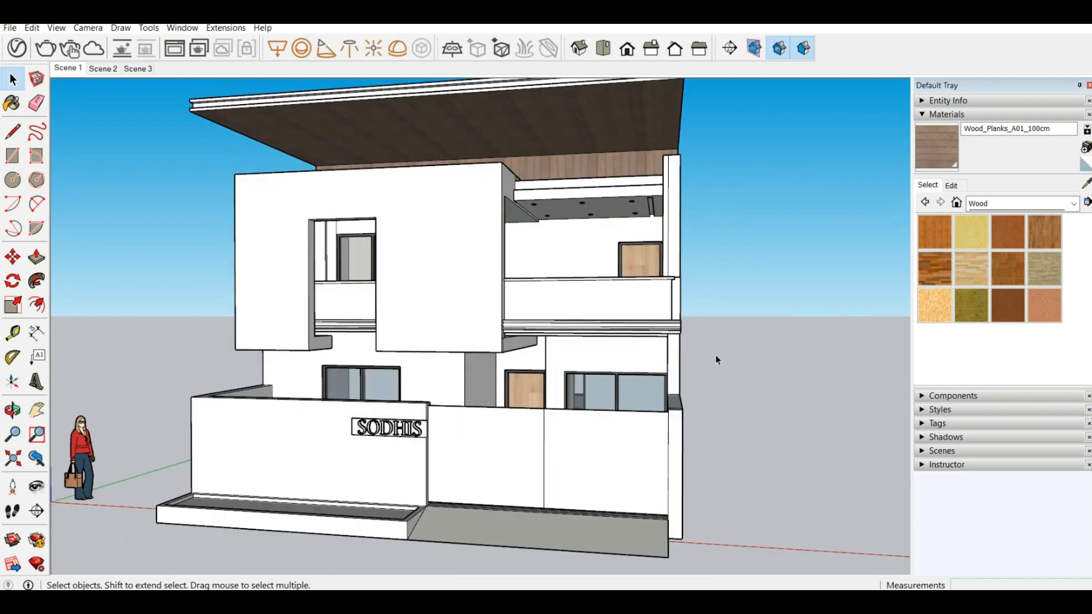
scroll(715, 352, down, 3)
middle_drag(715, 352, 604, 289)
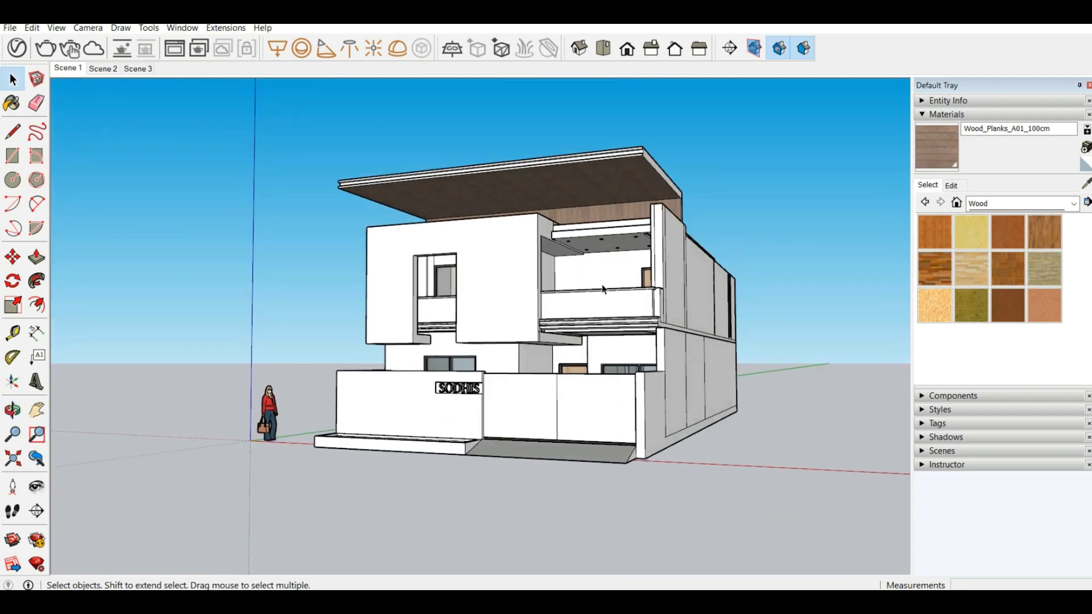
middle_drag(749, 264, 526, 274)
scroll(653, 285, down, 2)
scroll(637, 284, up, 3)
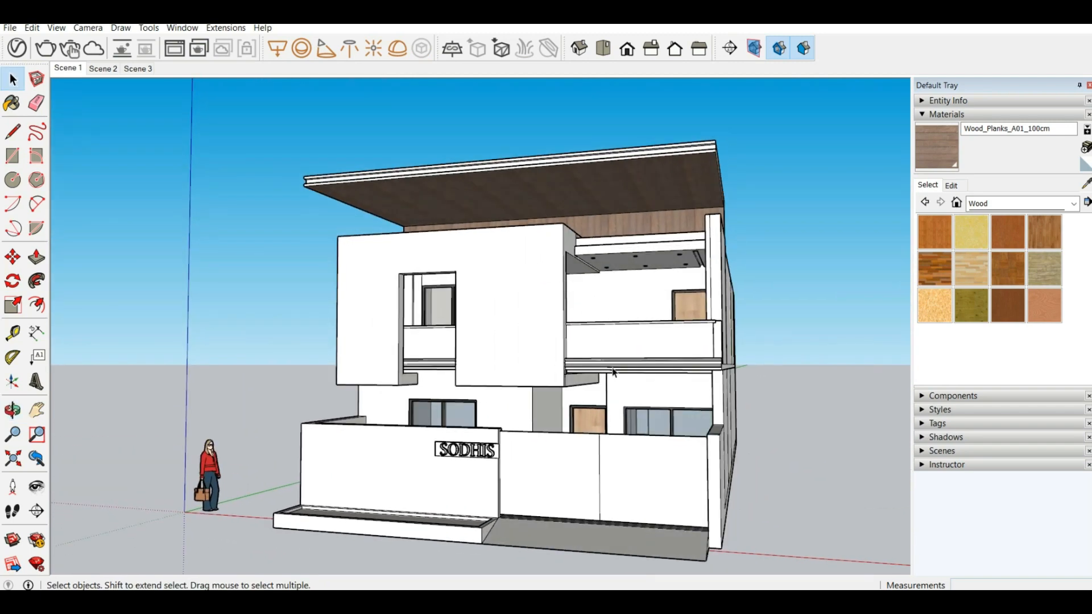